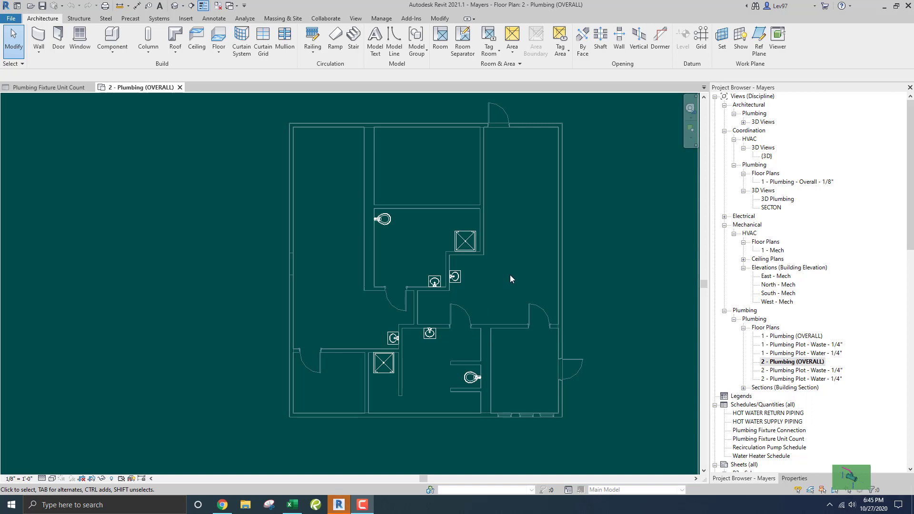
Step: Open the Plumbing Fixture Unit Count schedule listing LAV-1, SH-1 and WC-1 totals
mouse_move(493, 282)
middle_mouse_down()
mouse_move(503, 304)
mouse_move(491, 285)
middle_mouse_up()
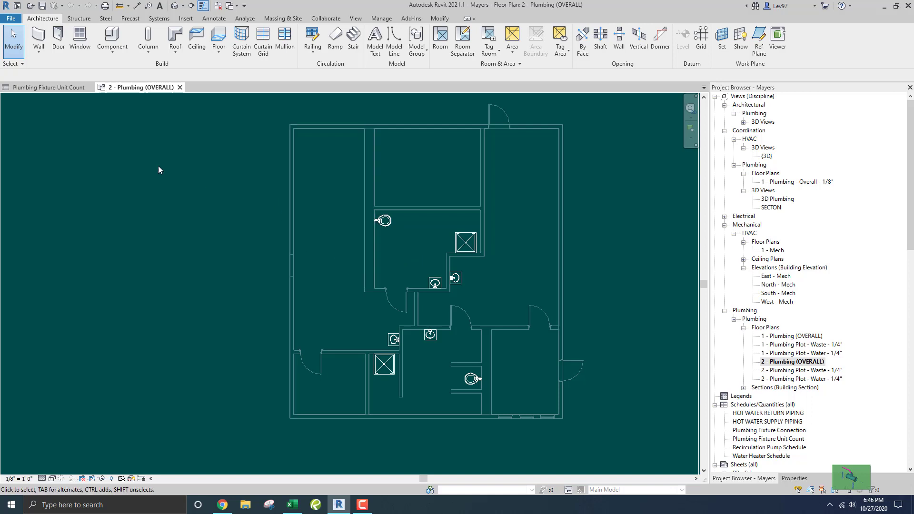
left_click(48, 88)
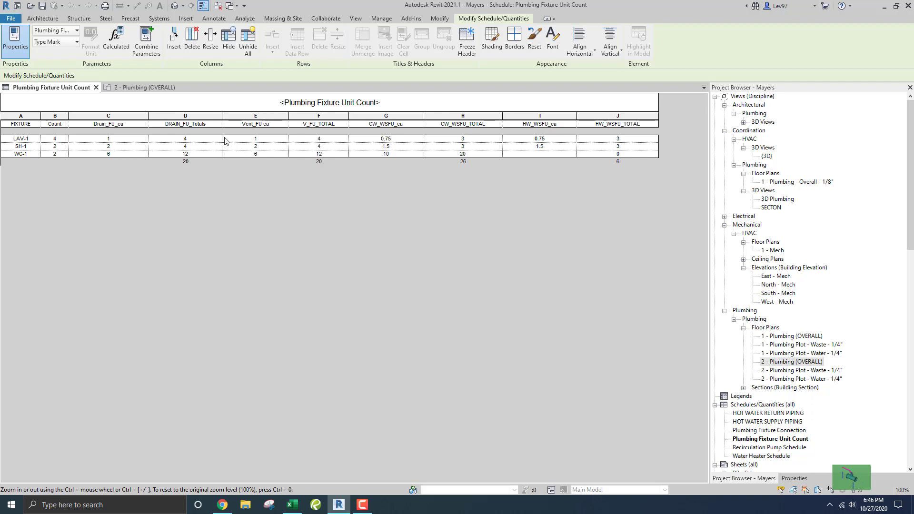
Step: Switch back to the 2 - Plumbing (OVERALL) floor plan view
left_click(145, 88)
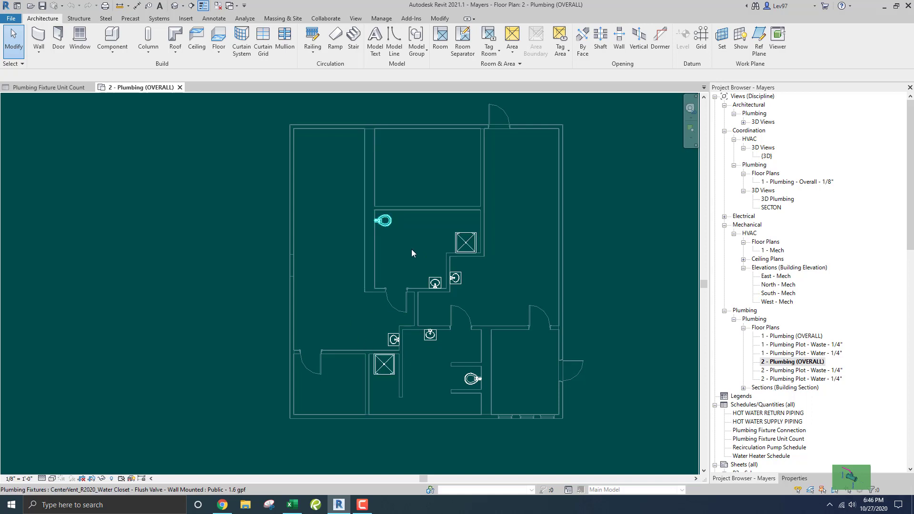
Step: Delete the upper and lower water closets, leaving only LAV-1 and SH-1 in the schedule
middle_click_drag(426, 364, 458, 362)
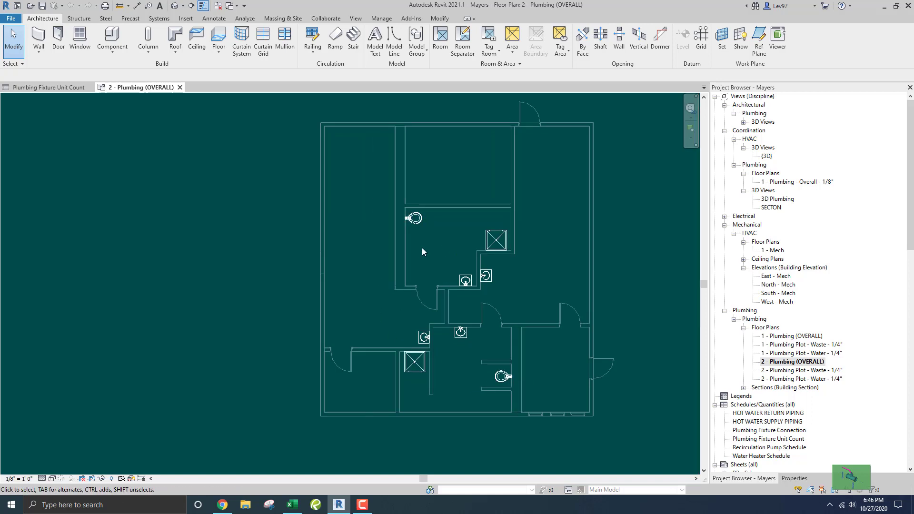
left_click(420, 227)
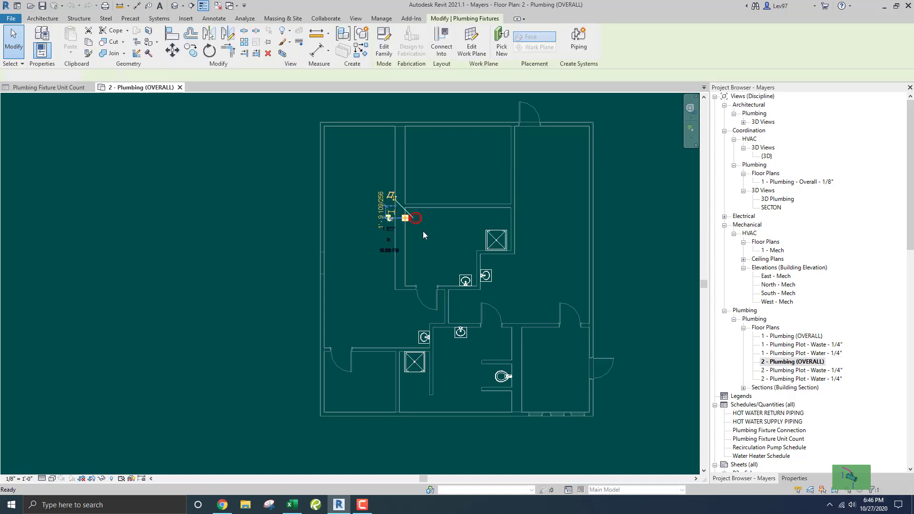
key("Delete")
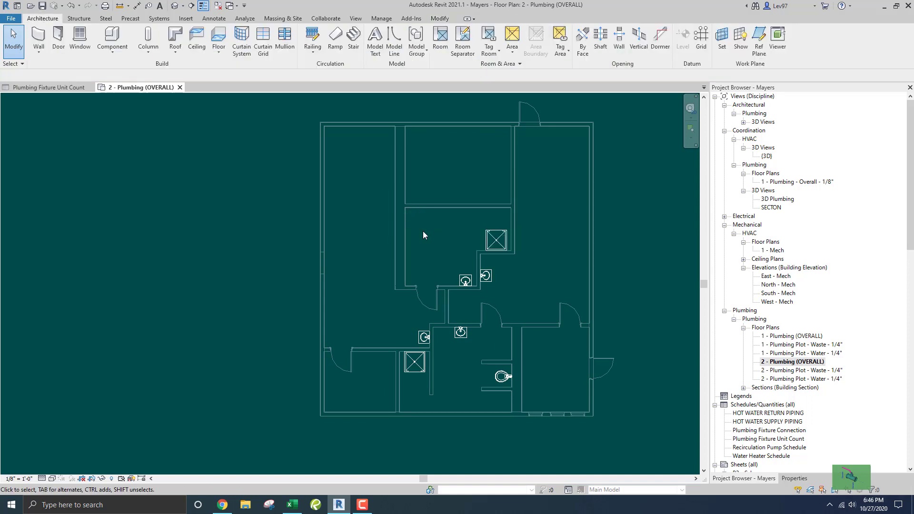
left_click(498, 377)
key("Delete")
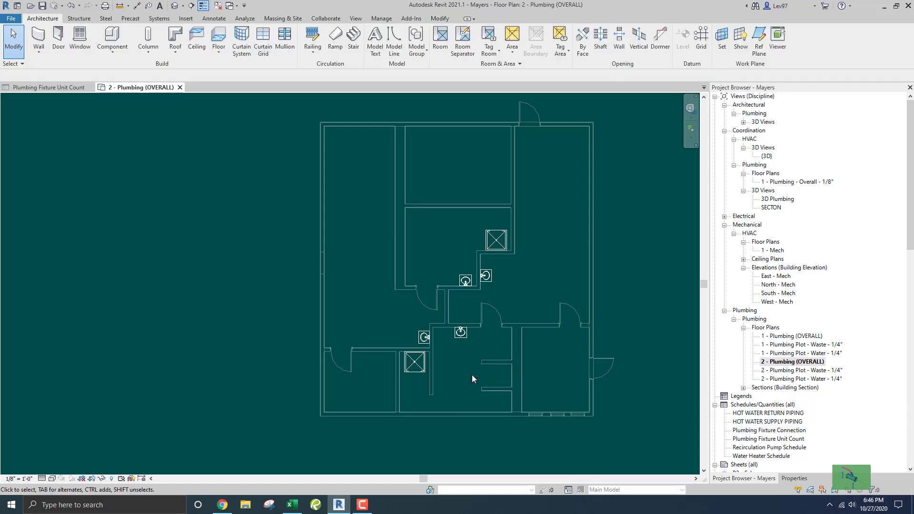
left_click(51, 88)
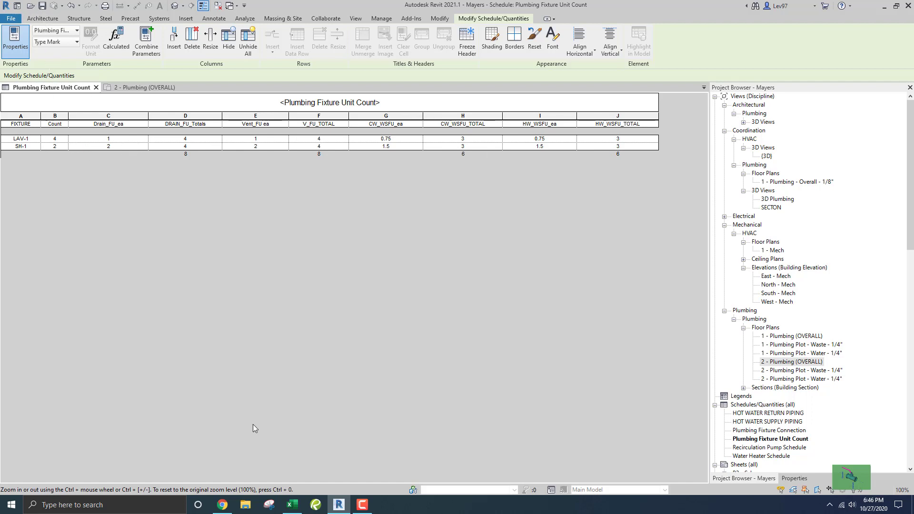
Step: Undo both water closet deletions, confirm WC-1 returns, and close the schedule
left_click(143, 87)
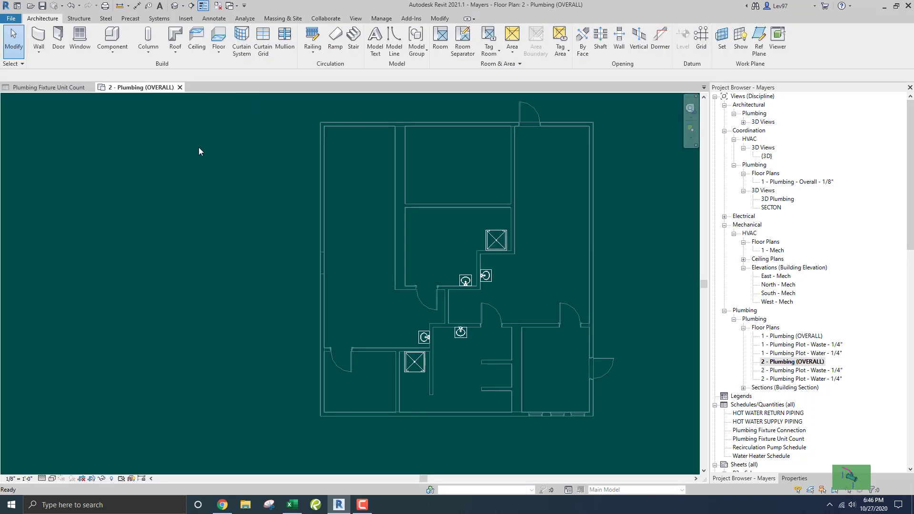
left_click(73, 7)
left_click(72, 6)
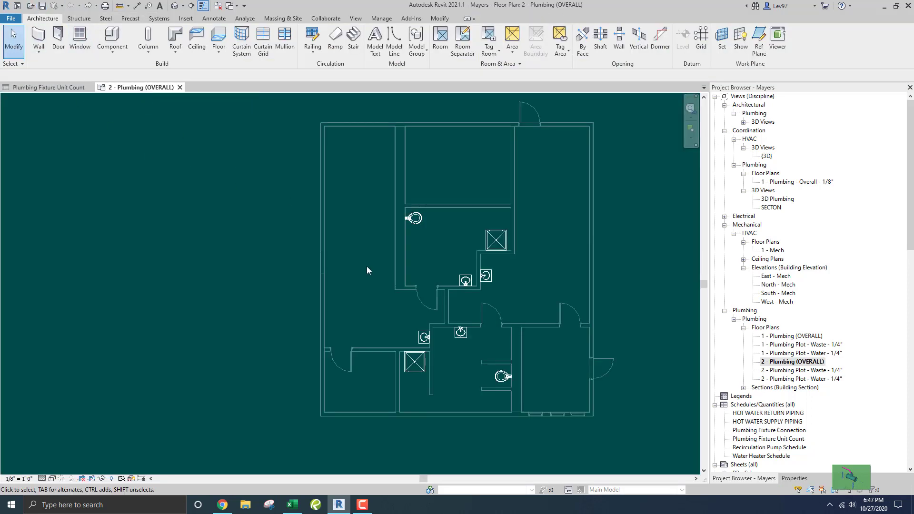
left_click(45, 87)
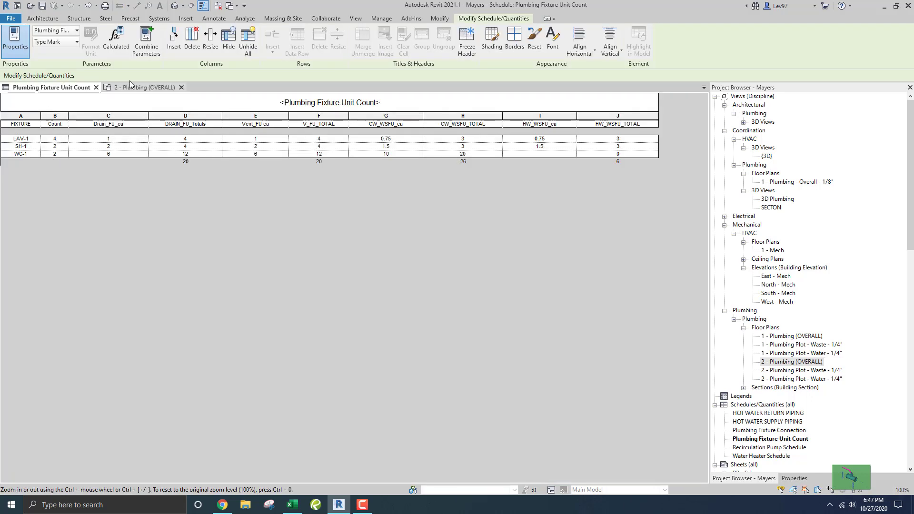
left_click(96, 87)
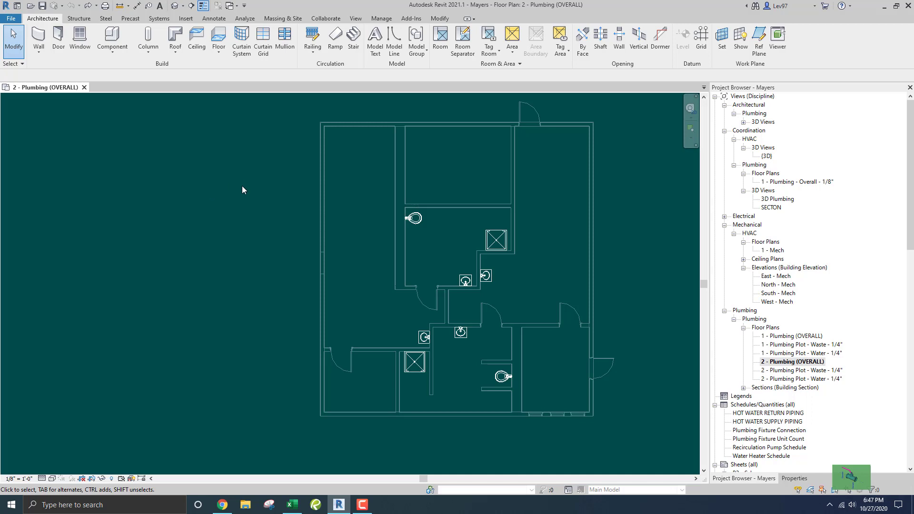
Step: Move the Section 1 line from east of the building onto its west side
middle_click_drag(382, 142, 326, 122)
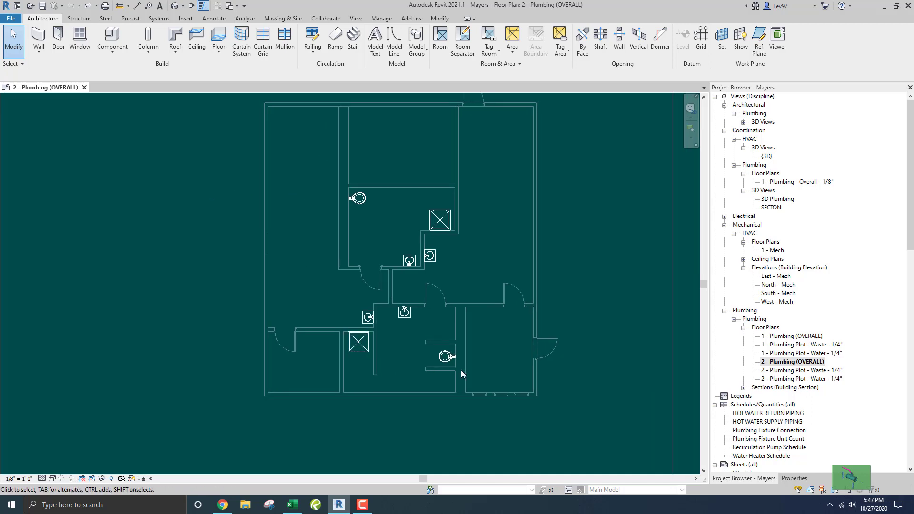
scroll(462, 284, "up", 3)
middle_click_drag(460, 284, 510, 304)
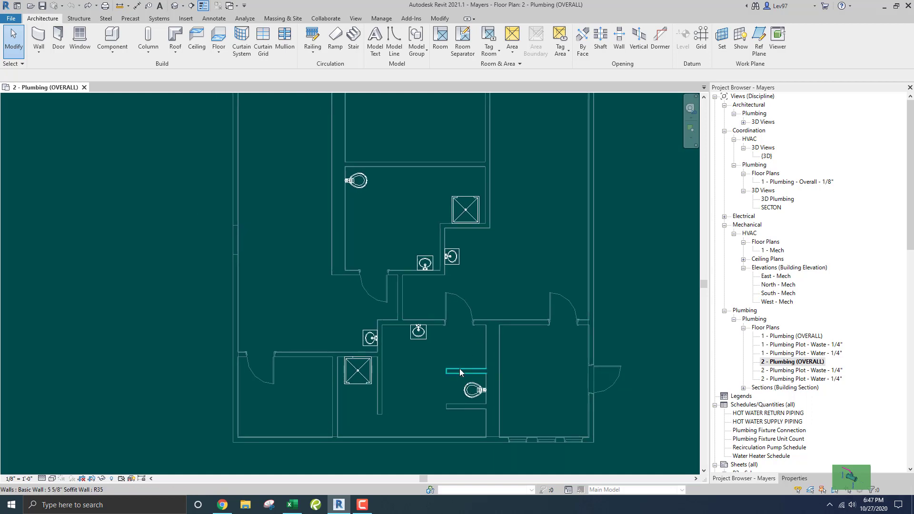
middle_click_drag(475, 365, 480, 342)
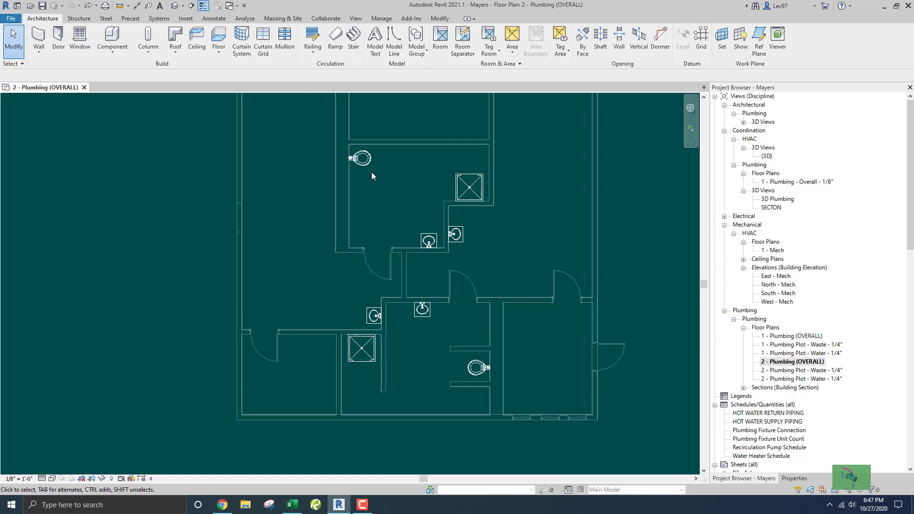
middle_click_drag(371, 172, 421, 210)
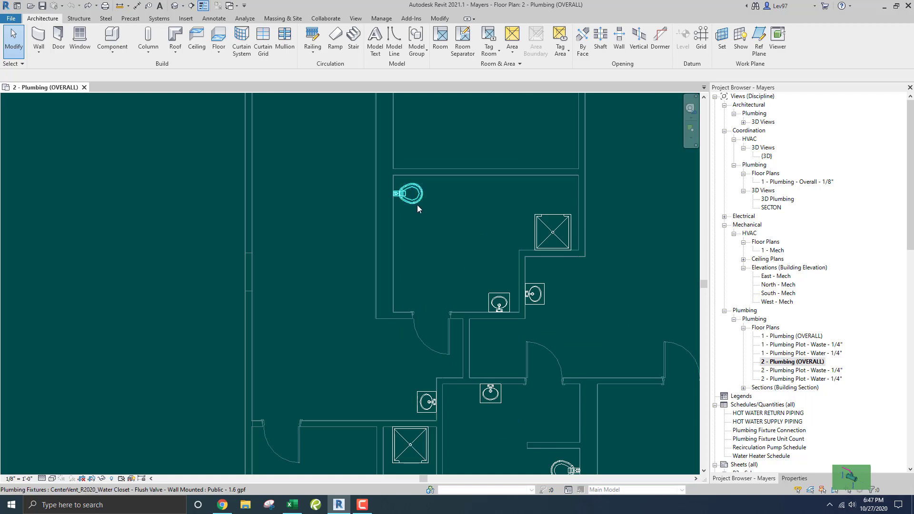
scroll(442, 232, "down", 3)
scroll(440, 232, "down", 2)
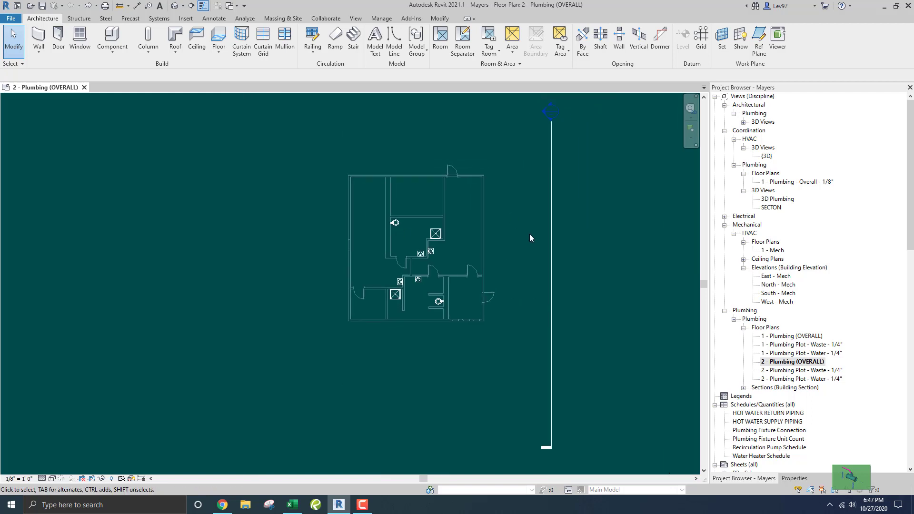
left_click(551, 265)
left_click(550, 263)
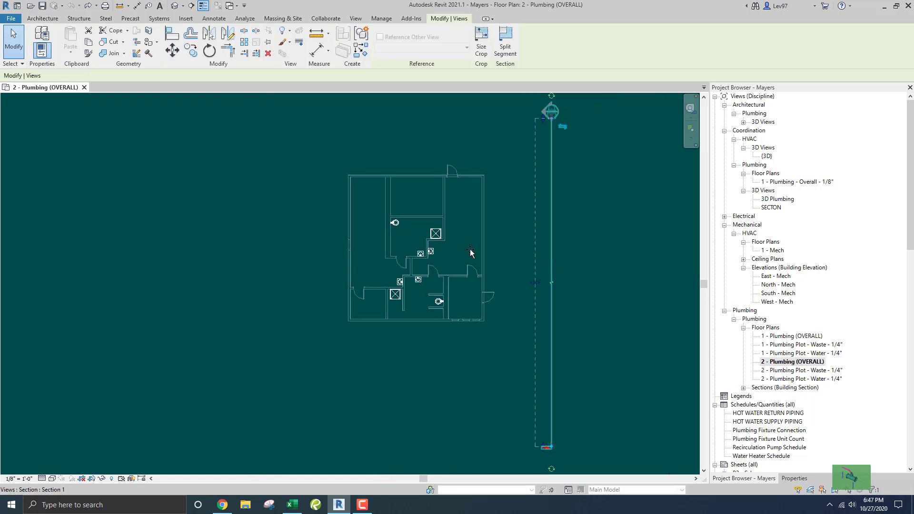
left_click_drag(551, 252, 375, 229)
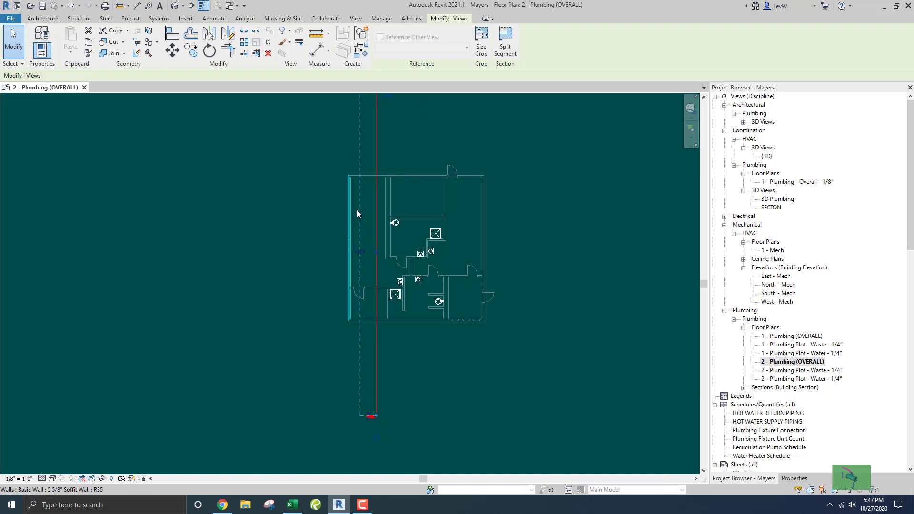
Step: Drag the section's top and bottom end grips so it ends inside the building
scroll(365, 212, "down", 2)
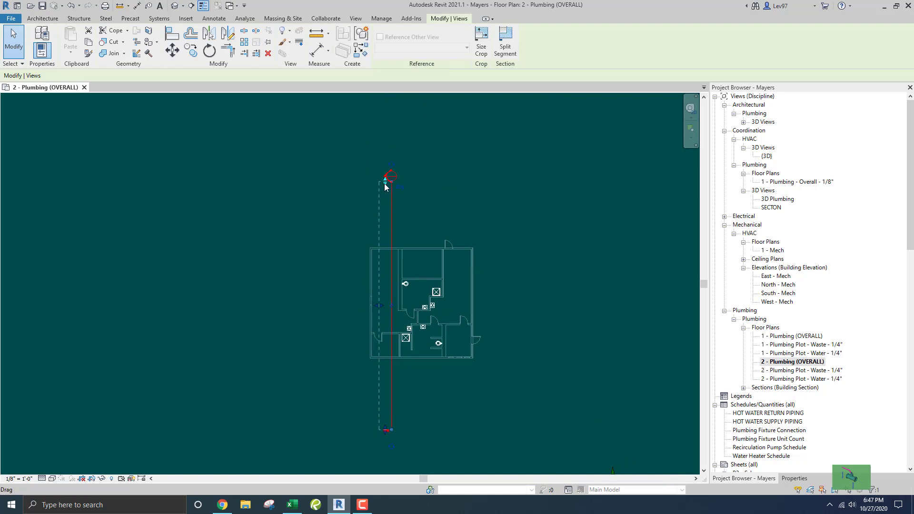
left_click_drag(384, 186, 391, 230)
middle_click_drag(416, 297, 420, 201)
scroll(399, 339, "up", 2)
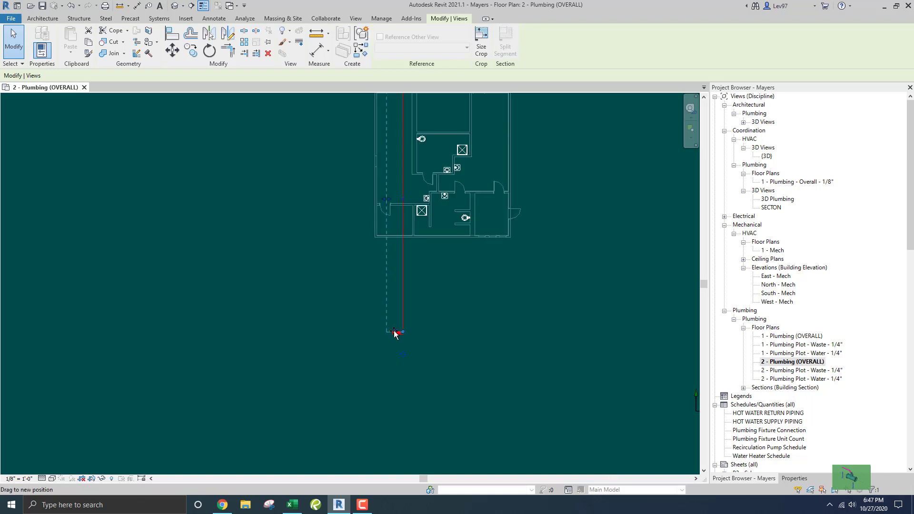
left_click_drag(394, 333, 400, 197)
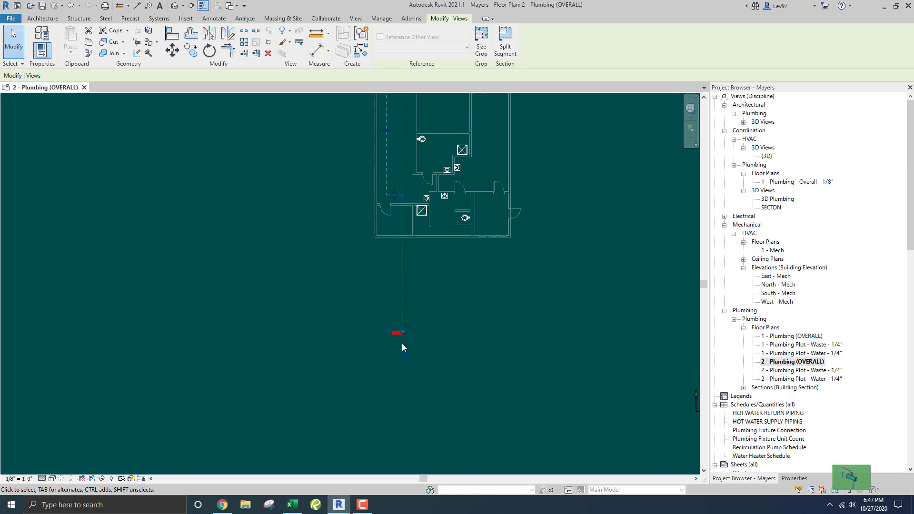
left_click_drag(404, 333, 404, 192)
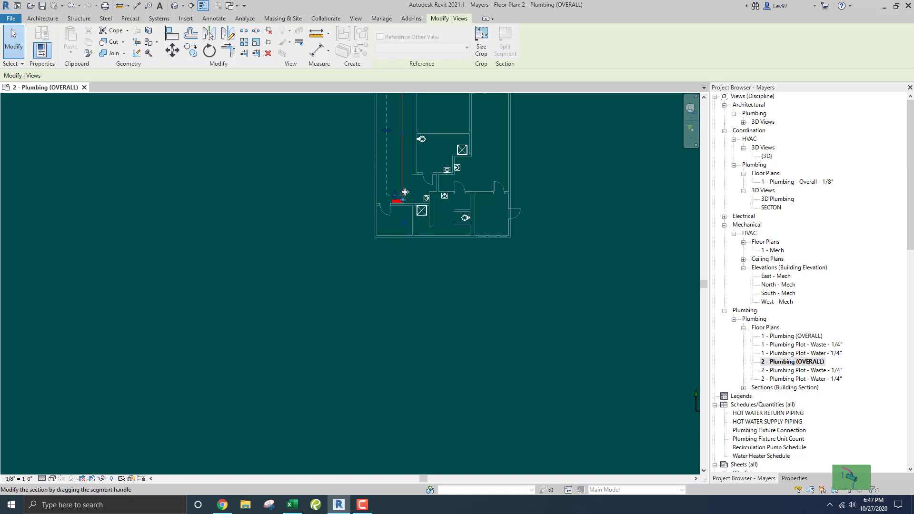
middle_click_drag(405, 191, 396, 232)
middle_click_drag(327, 109, 308, 224)
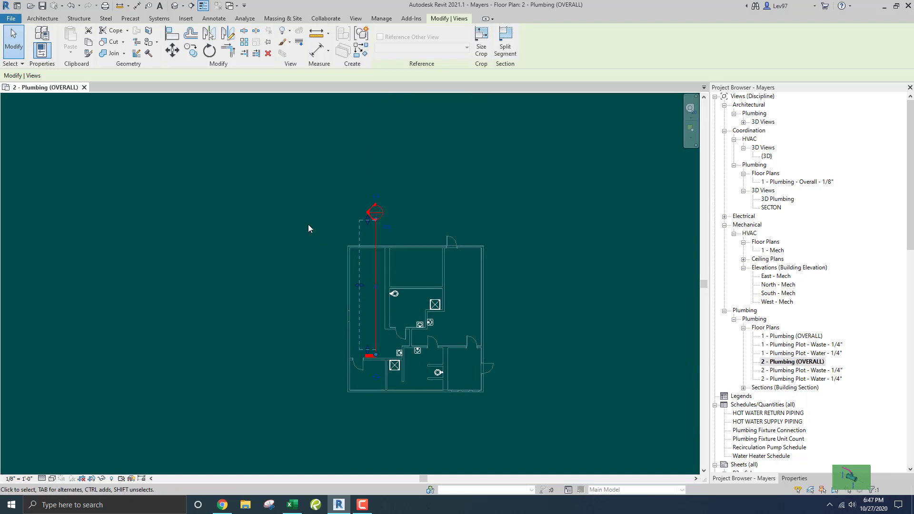
Step: Rotate Section 1 by -90° about a new center on the section line
left_click(209, 51)
left_click(258, 77)
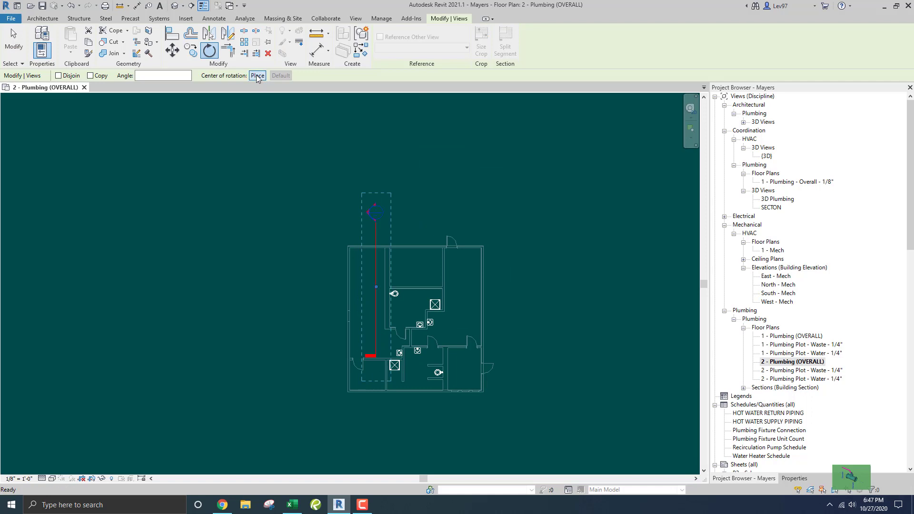
left_click(375, 282)
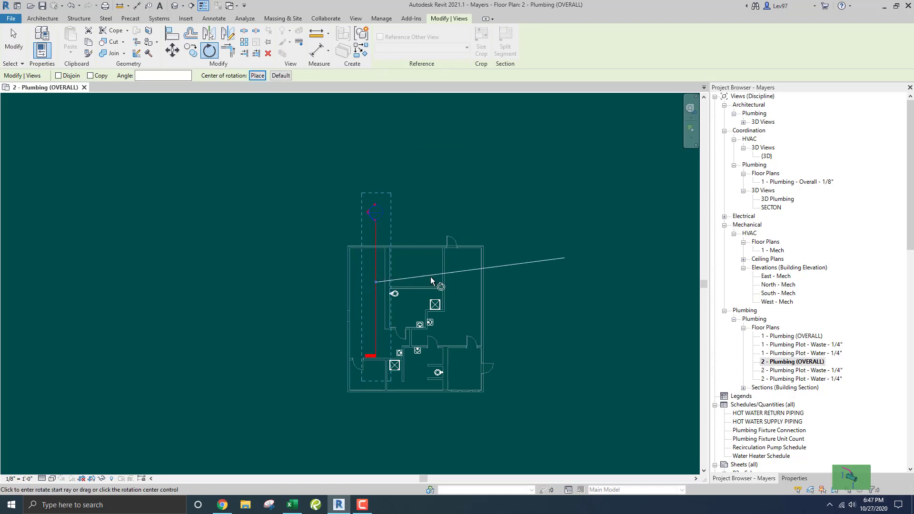
left_click(467, 282)
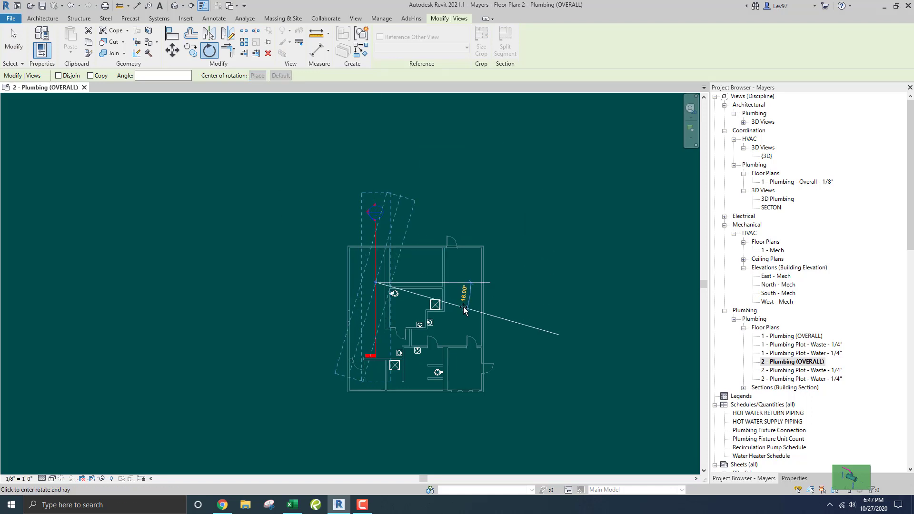
type("-90")
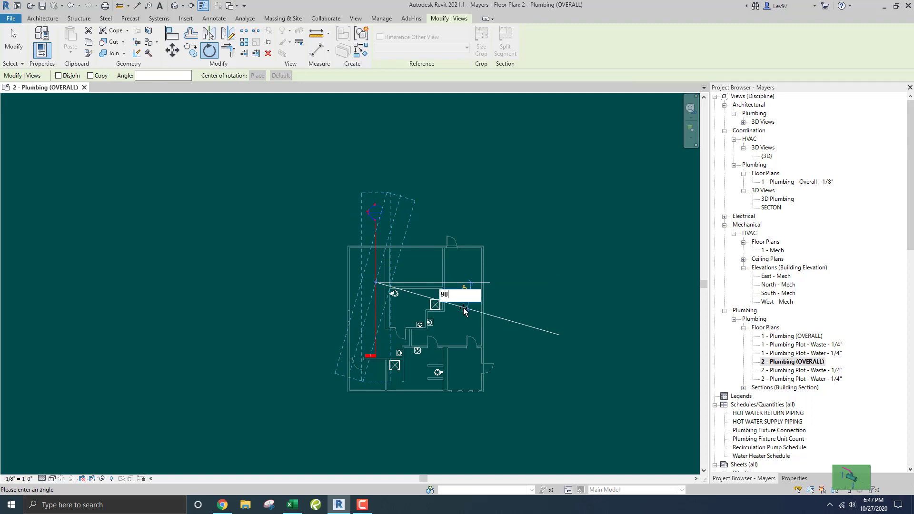
key("Return")
Step: Move the section lower across the toilet room and pull its far-clip boundary to narrow depth
scroll(384, 305, "up", 3)
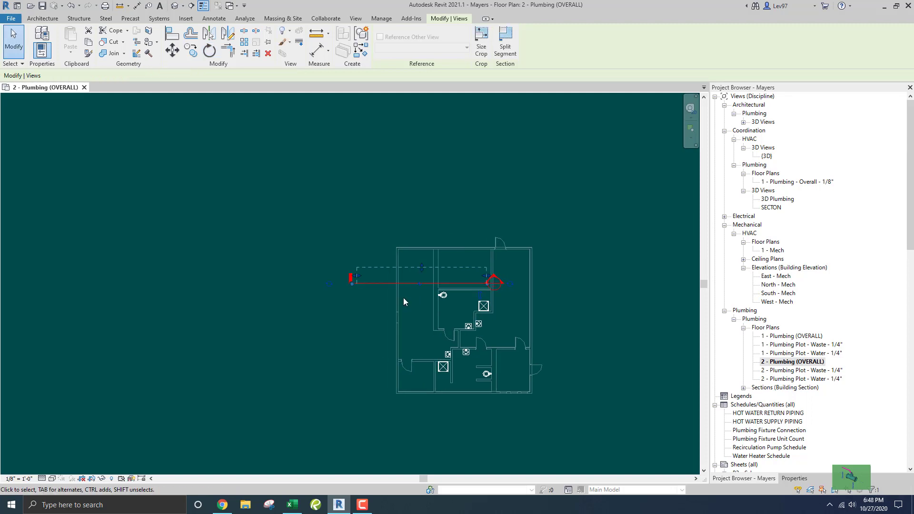
left_click_drag(408, 273, 434, 305)
scroll(444, 282, "up", 4)
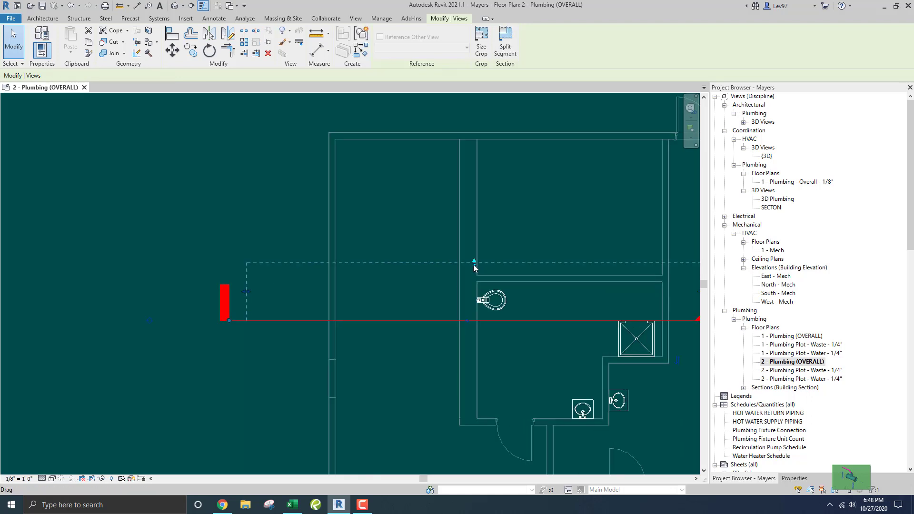
left_click_drag(473, 262, 473, 286)
middle_click_drag(430, 323, 375, 269)
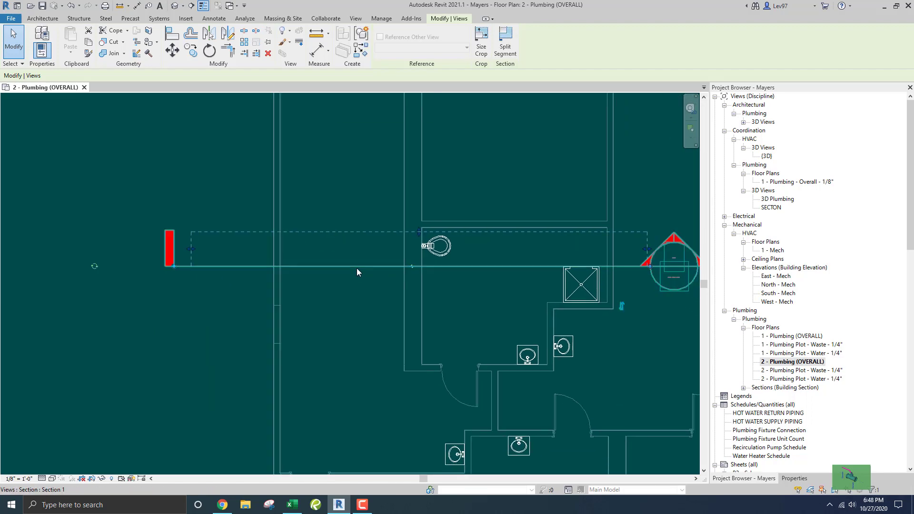
scroll(358, 317, "down", 2)
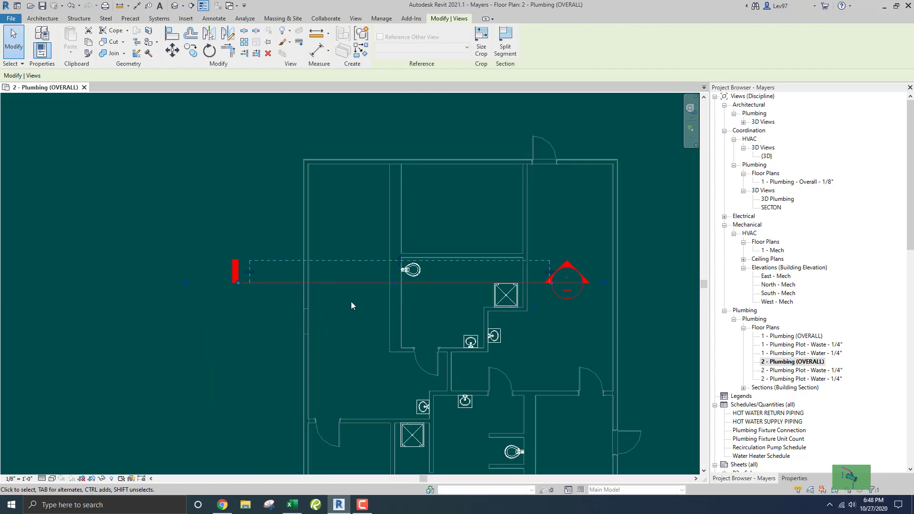
right_click(351, 303)
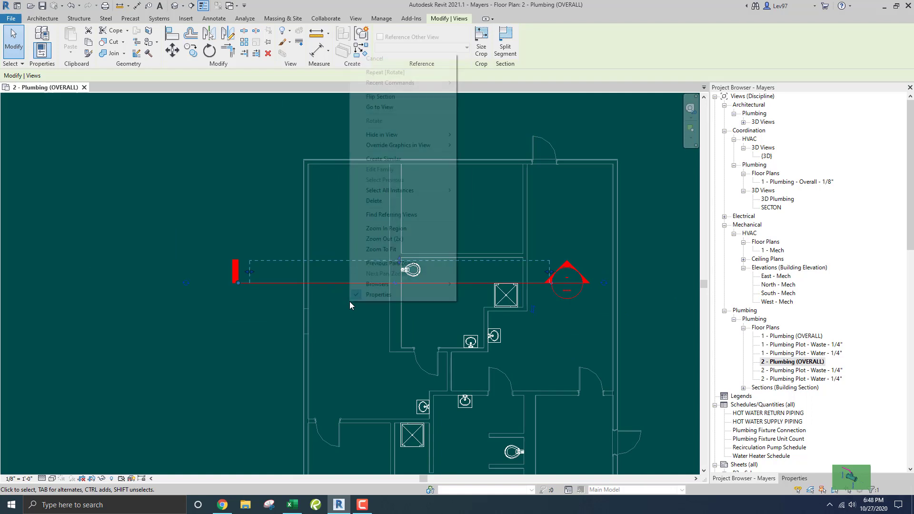
Step: Go to the Section 1 view, then return to the plan and window-select the fixtures
left_click(385, 107)
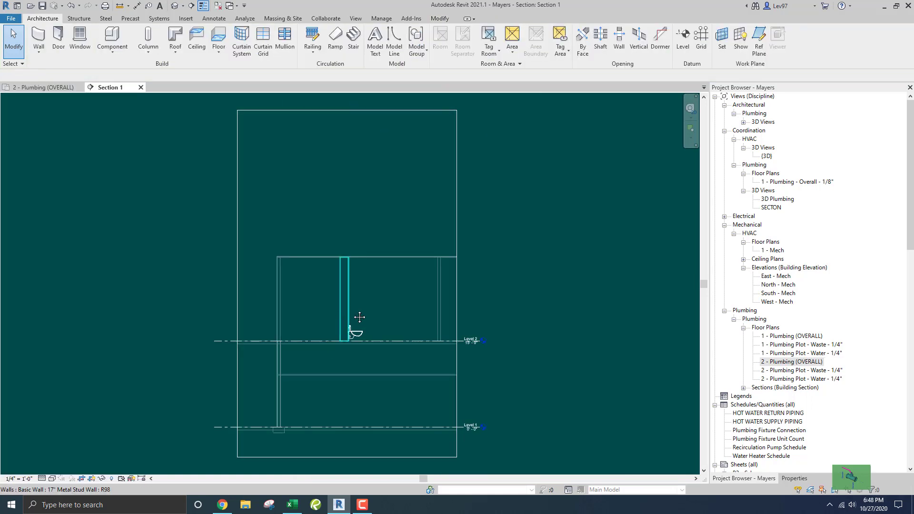
scroll(367, 309, "up", 4)
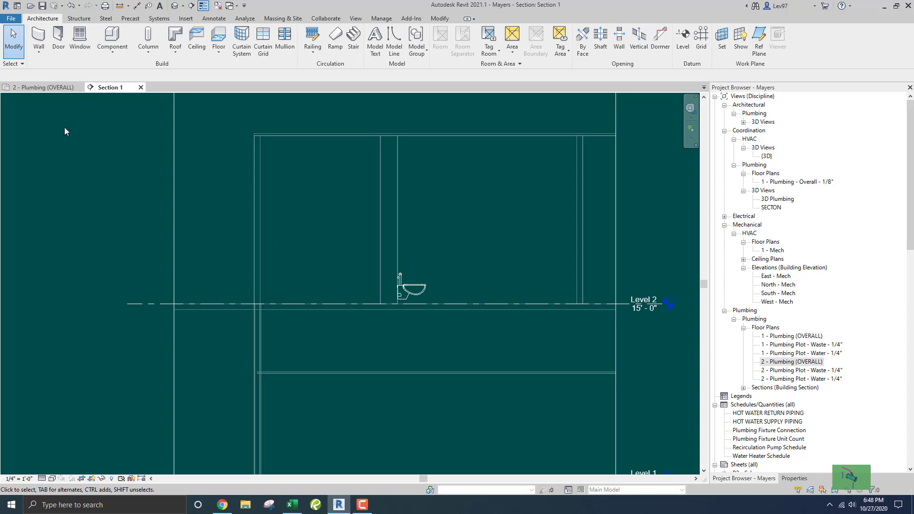
left_click(44, 87)
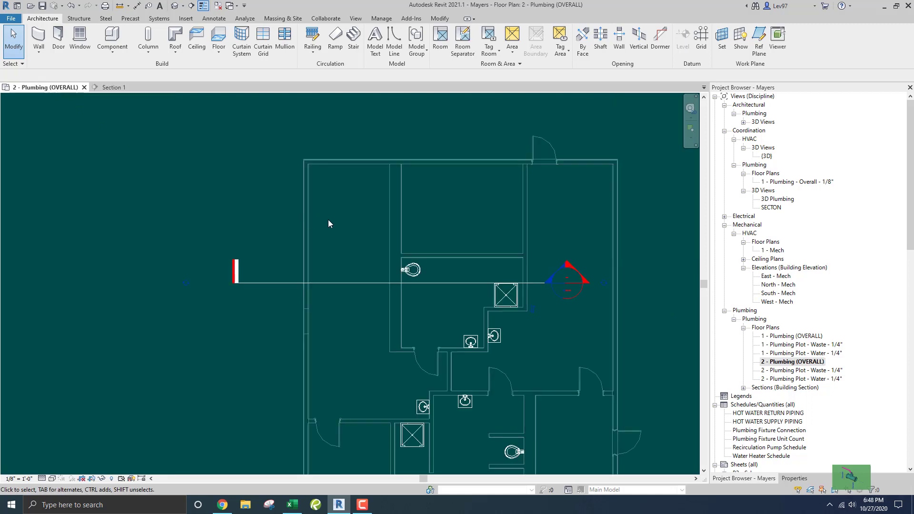
middle_click_drag(328, 220, 361, 198)
left_click_drag(362, 199, 554, 443)
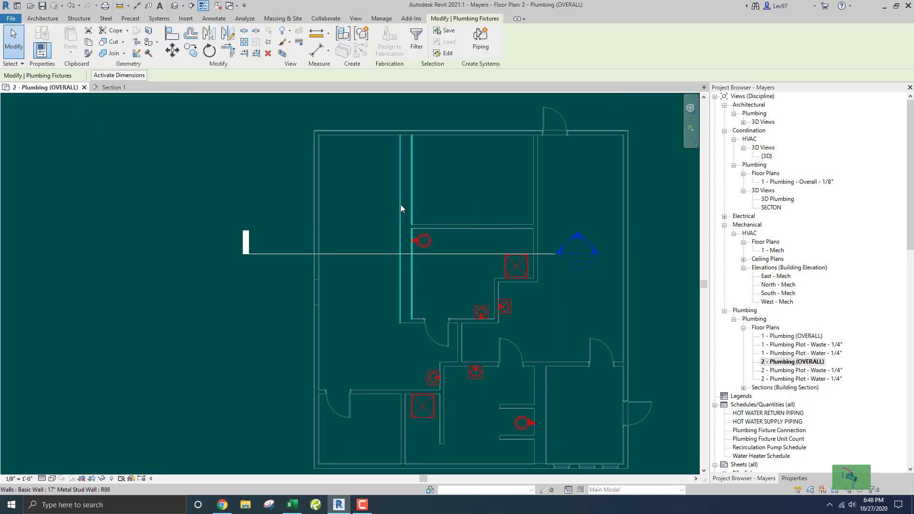
Step: Filter the selection to Plumbing Fixtures and pin all eight fixtures
left_click(417, 41)
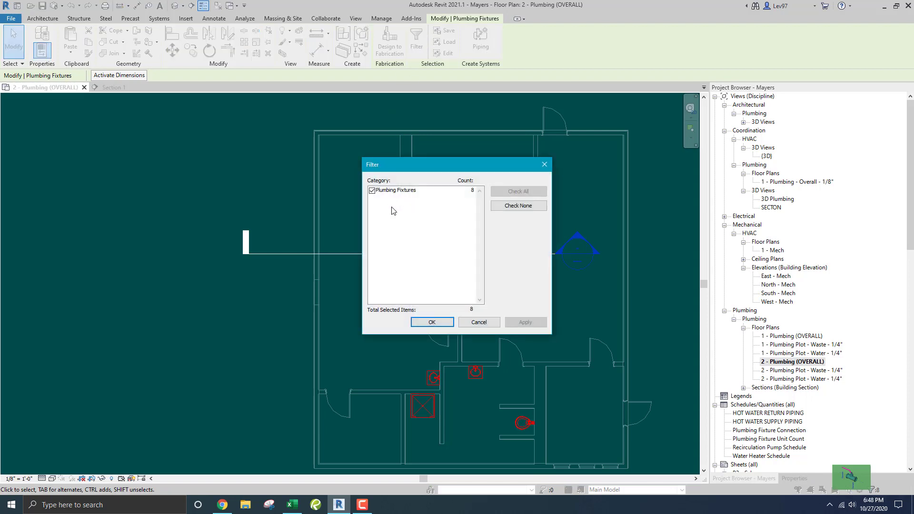
left_click(486, 322)
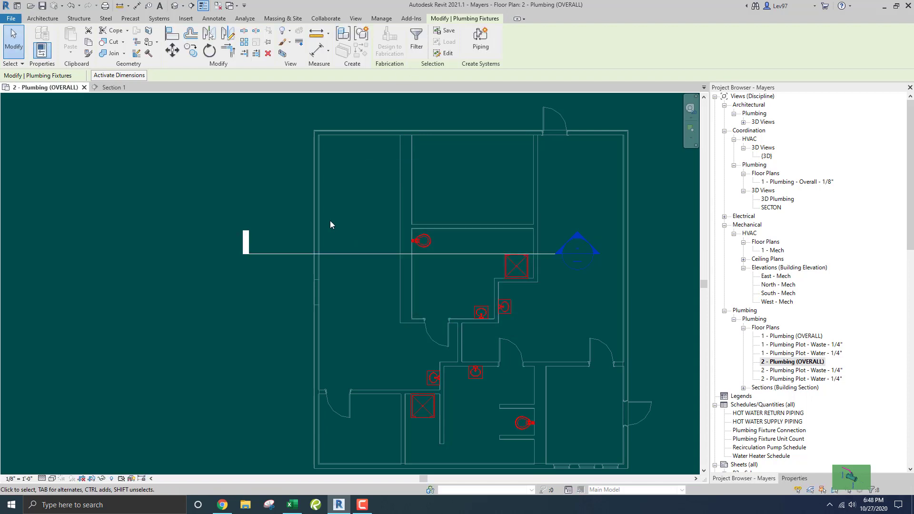
left_click(269, 43)
left_click(270, 199)
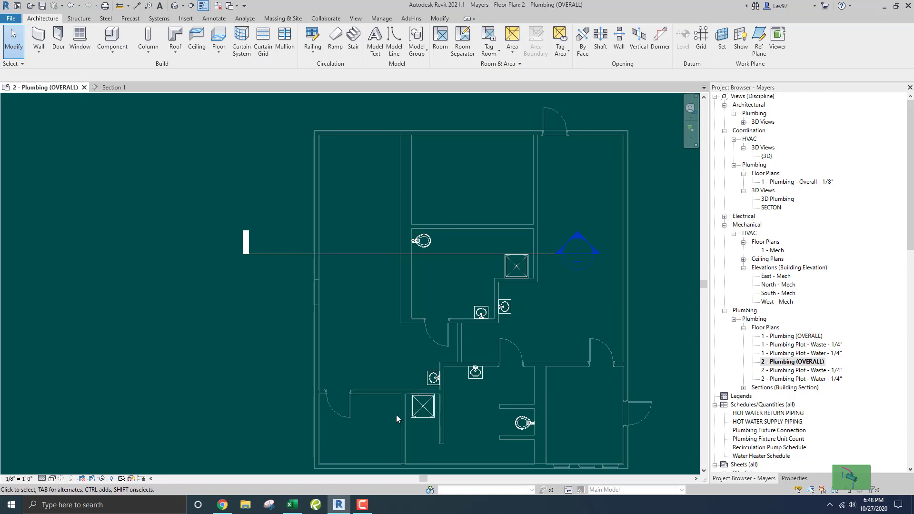
Step: Drag Section 1 down through the lower rooms and review the Section 1 view
left_click(368, 256)
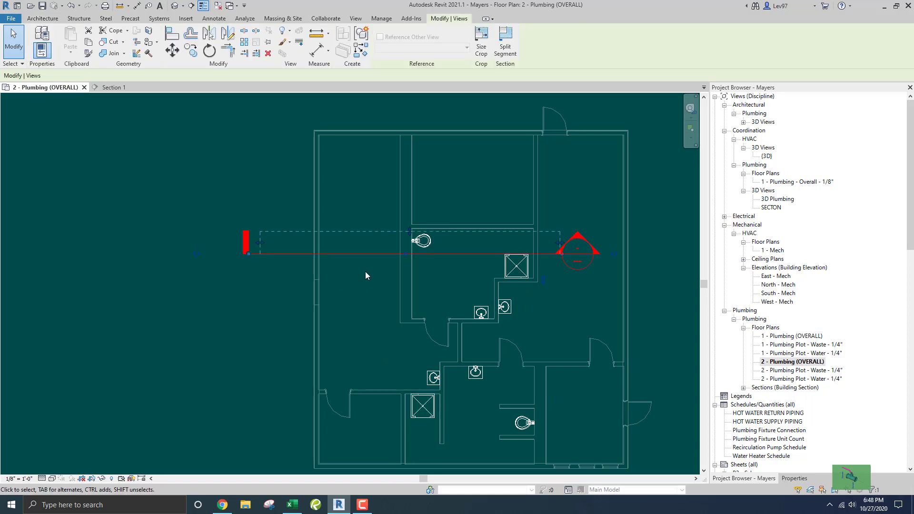
left_click_drag(367, 255, 368, 406)
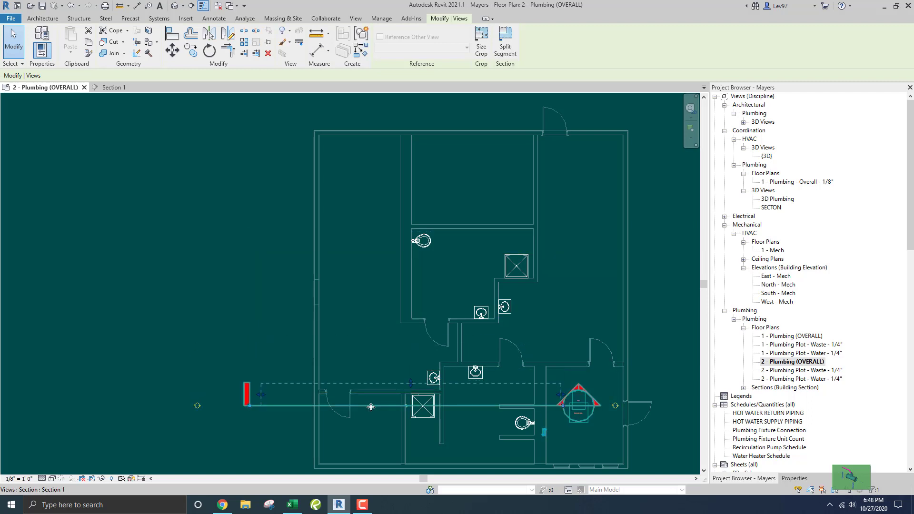
left_click(116, 87)
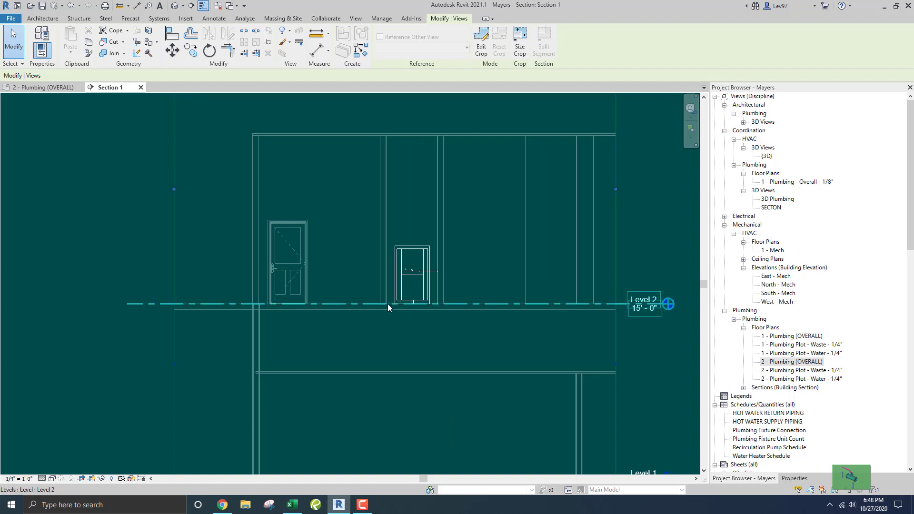
scroll(424, 299, "up", 3)
scroll(453, 274, "up", 1)
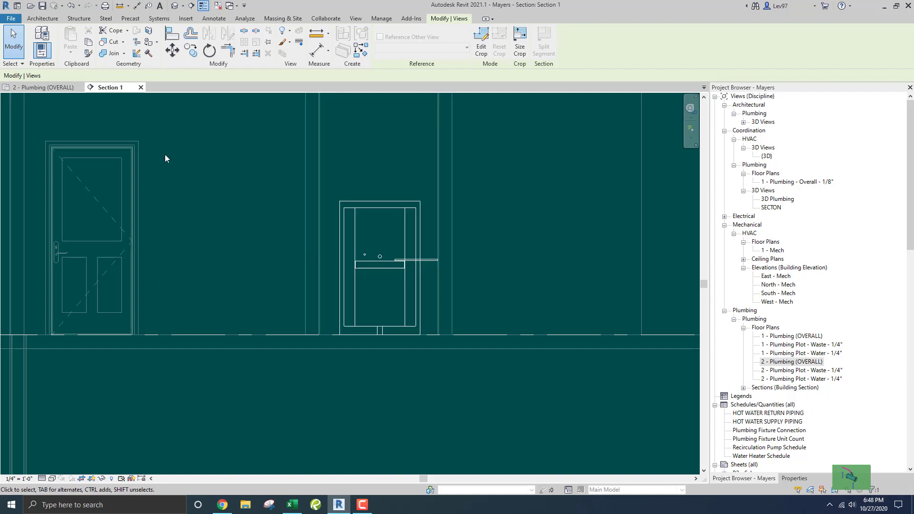
Step: On the overall plan, drag the section line back up through the upper water closet
left_click(45, 88)
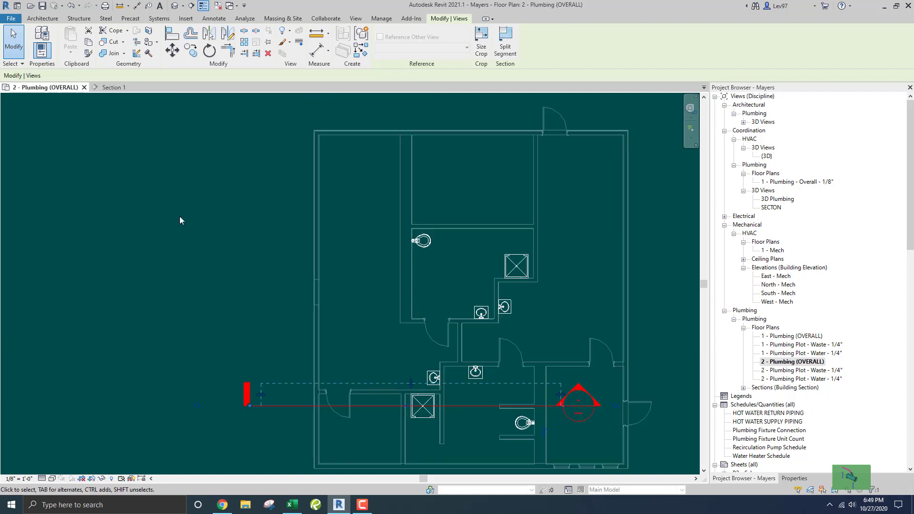
scroll(373, 355, "up", 5)
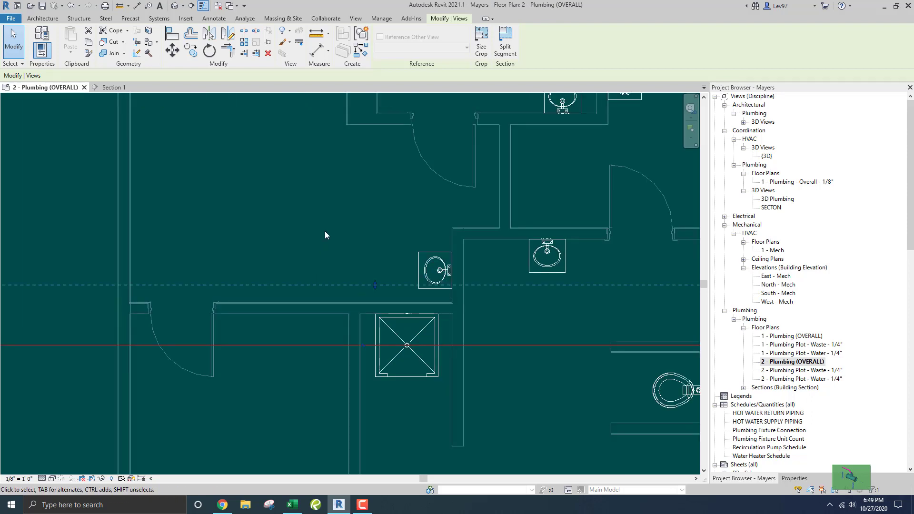
scroll(326, 228, "down", 3)
scroll(307, 309, "down", 2)
middle_click_drag(310, 321, 339, 379)
left_click_drag(339, 378, 349, 202)
middle_click_drag(355, 244, 383, 265)
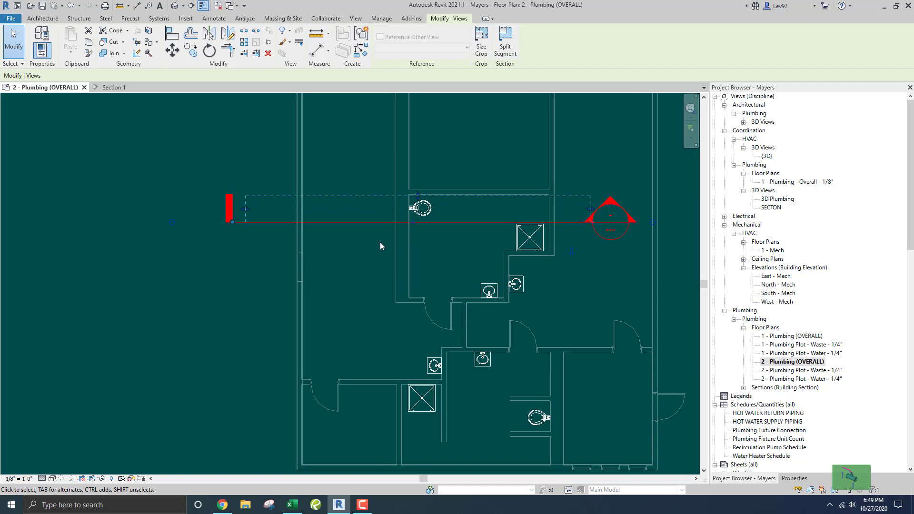
Step: In Section 1, draw a short 4" PVC sanitary pipe from the toilet drain and view its properties
left_click(117, 87)
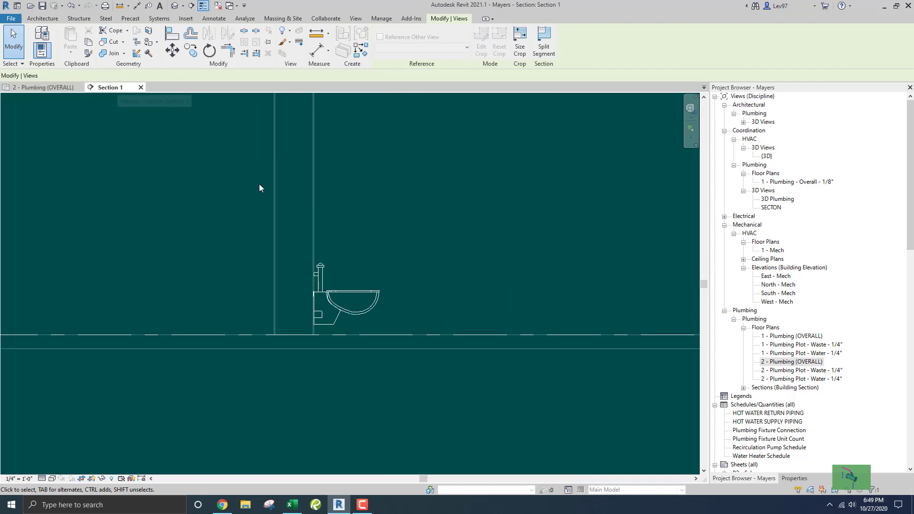
scroll(368, 275, "up", 3)
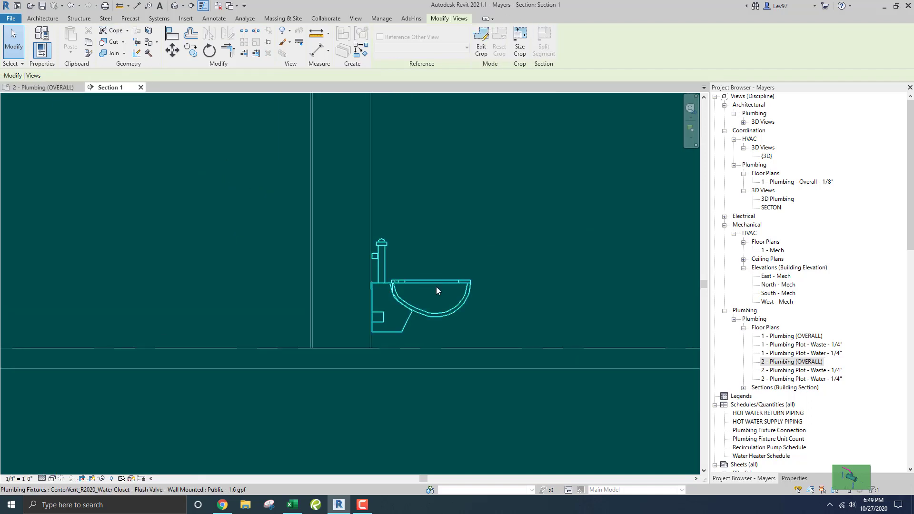
left_click(436, 284)
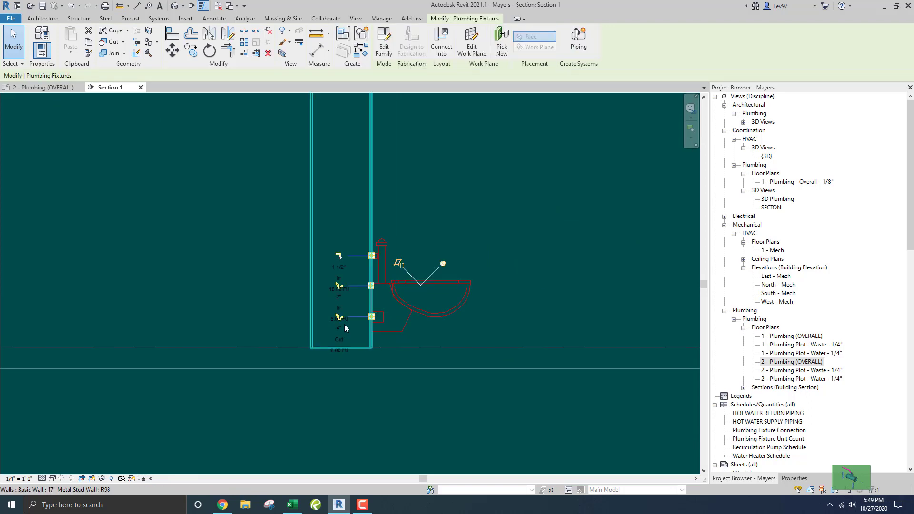
left_click(339, 322)
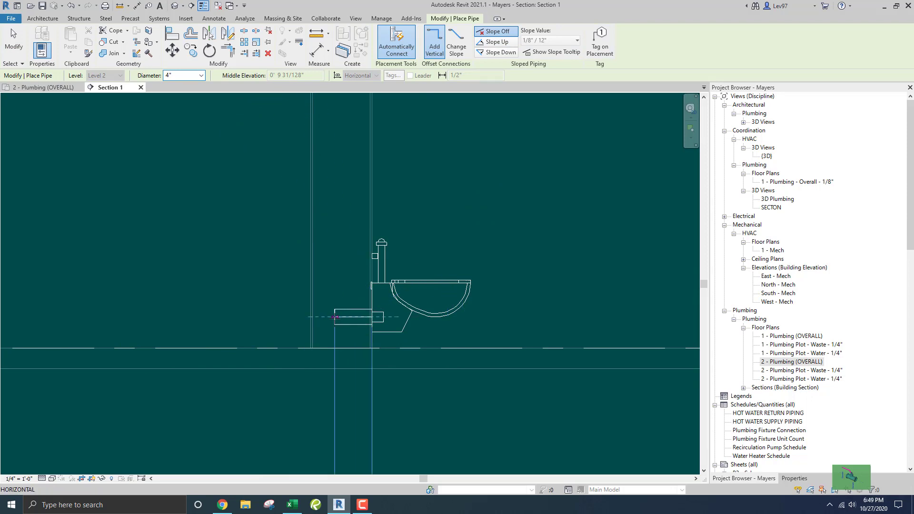
key("Escape")
key("Escape")
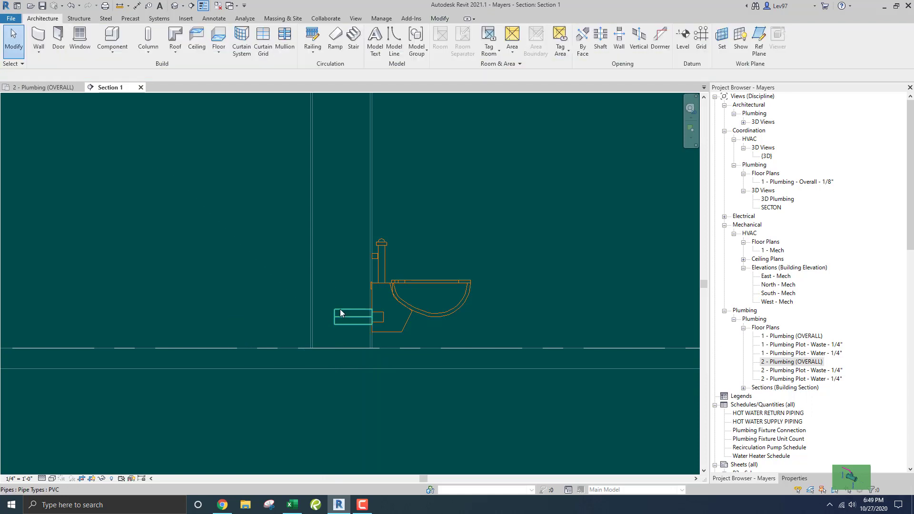
left_click(341, 312)
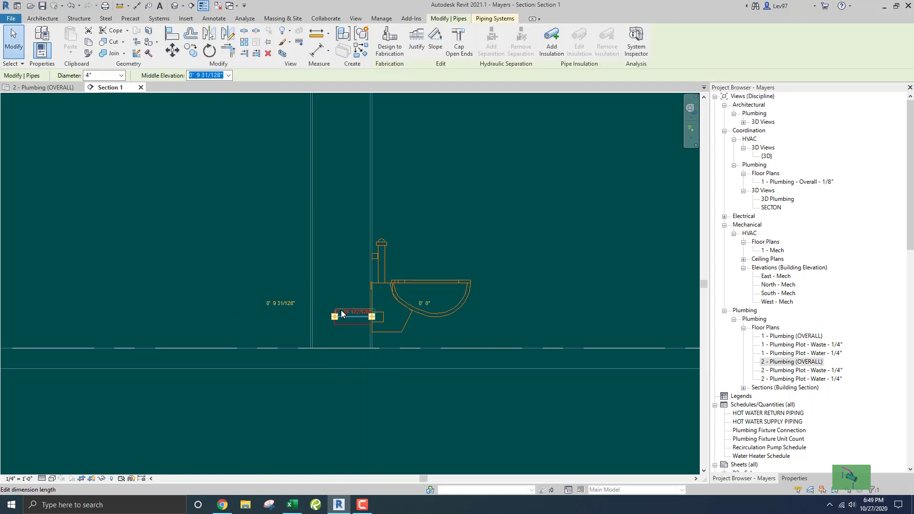
left_click(791, 478)
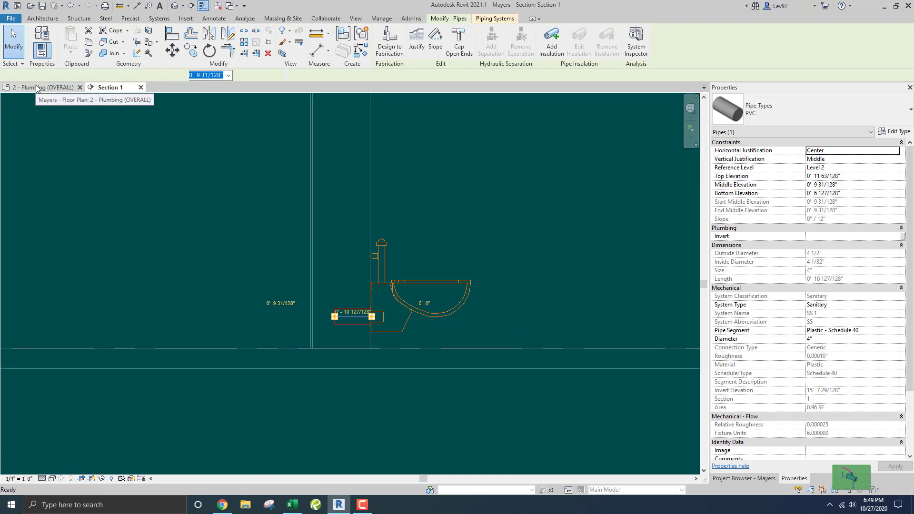
Step: Continue the toilet's 4" sanitary pipe stub through an elbow into a roughly 2' run down the plan
left_click(55, 87)
left_click(355, 172)
scroll(376, 209, "up", 5)
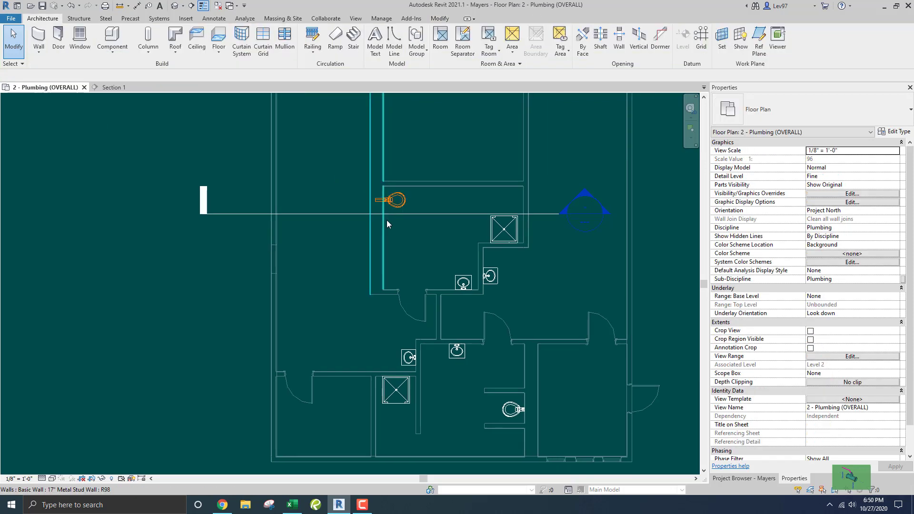
left_click(367, 171)
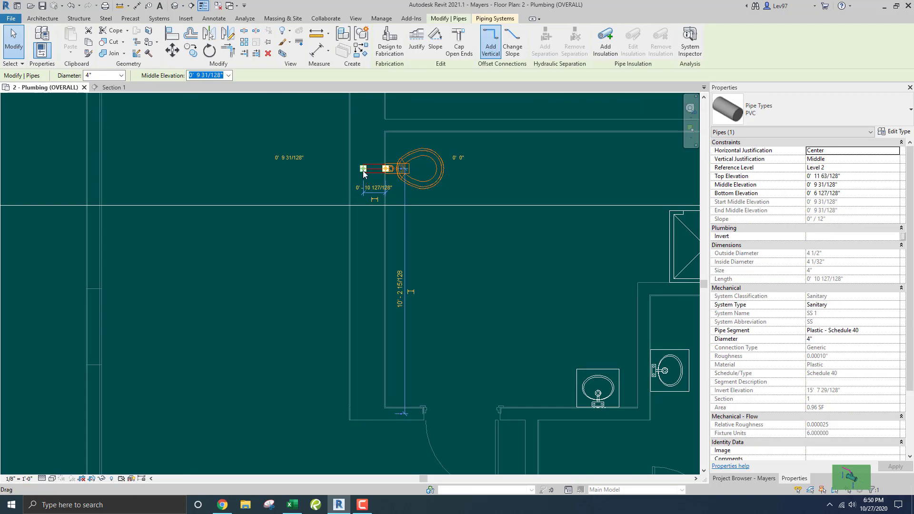
right_click(363, 173)
left_click(381, 212)
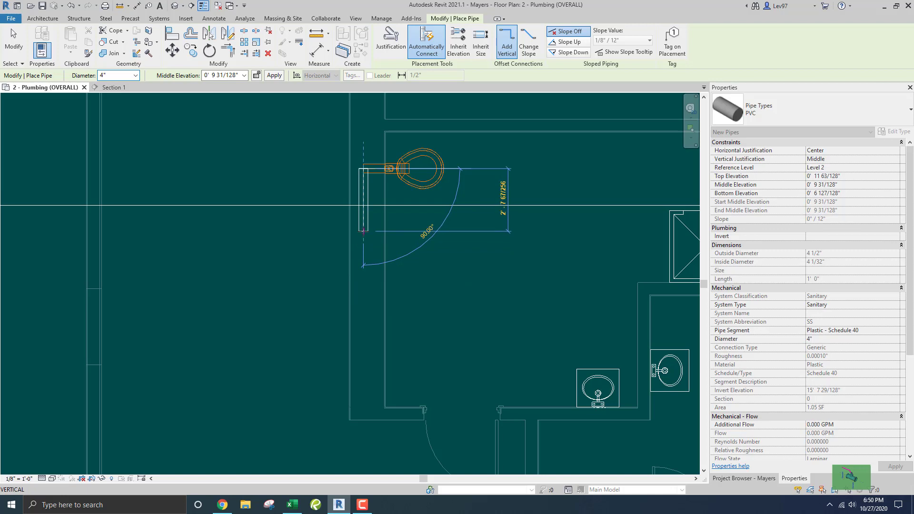
left_click(363, 230)
key("Escape")
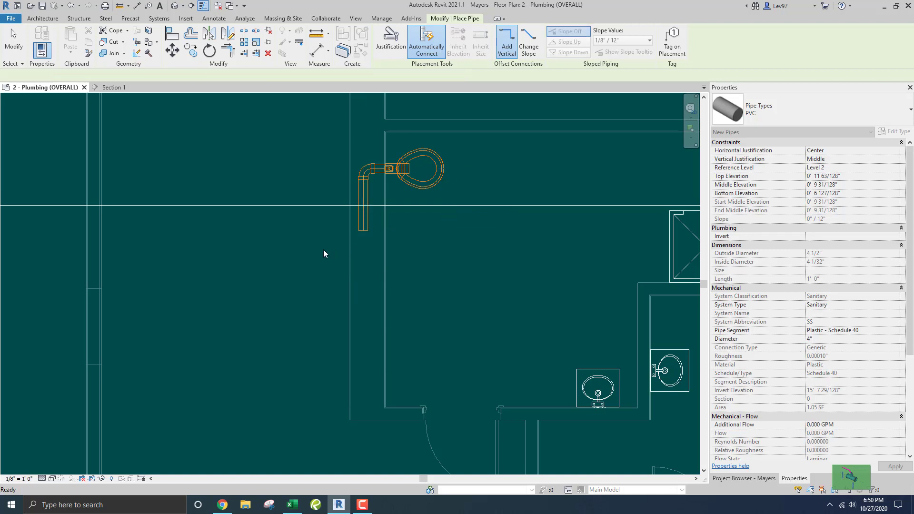
key("Escape")
middle_click_drag(316, 264, 318, 317)
Step: Select Section 1 and pull its far clip boundary further down
left_click(276, 260)
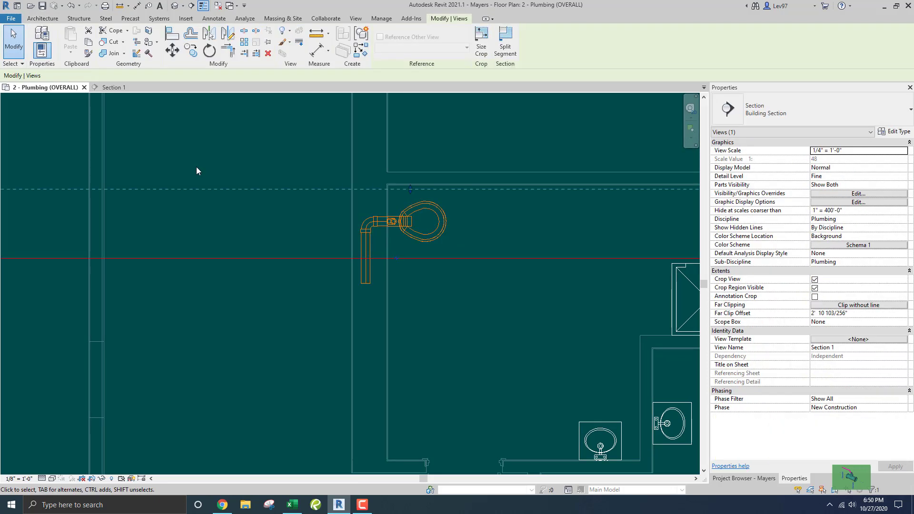
scroll(413, 215, "up", 2)
left_click_drag(411, 189, 407, 249)
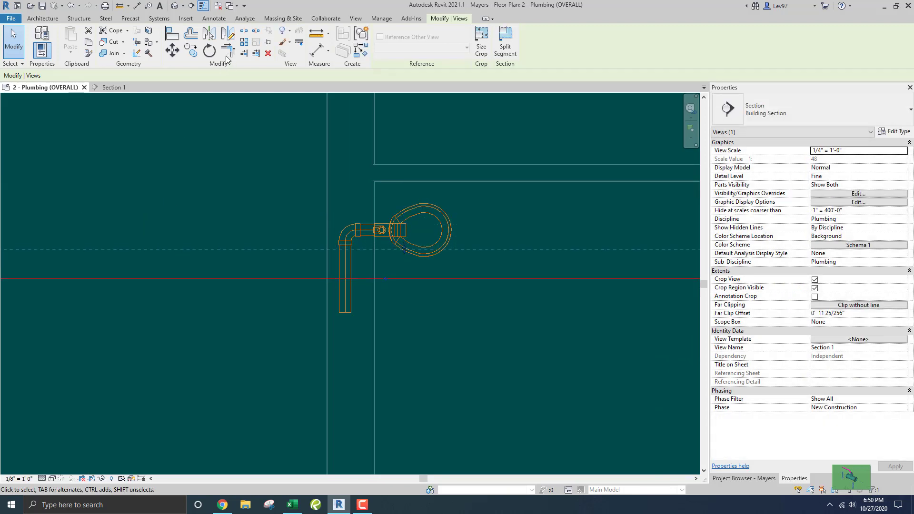
Step: Rotate the section to vertical about a point on it, move it beside the toilet drain, and open Section 1
left_click(210, 51)
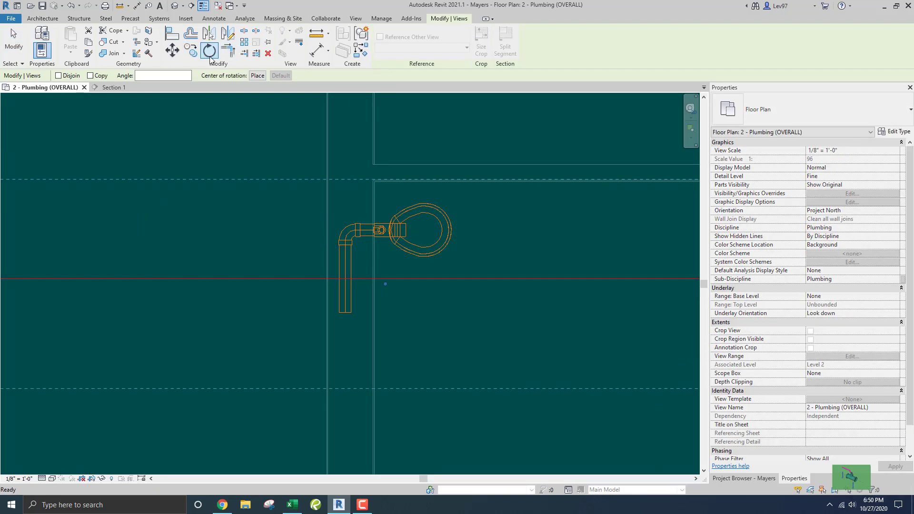
left_click(257, 76)
left_click(484, 280)
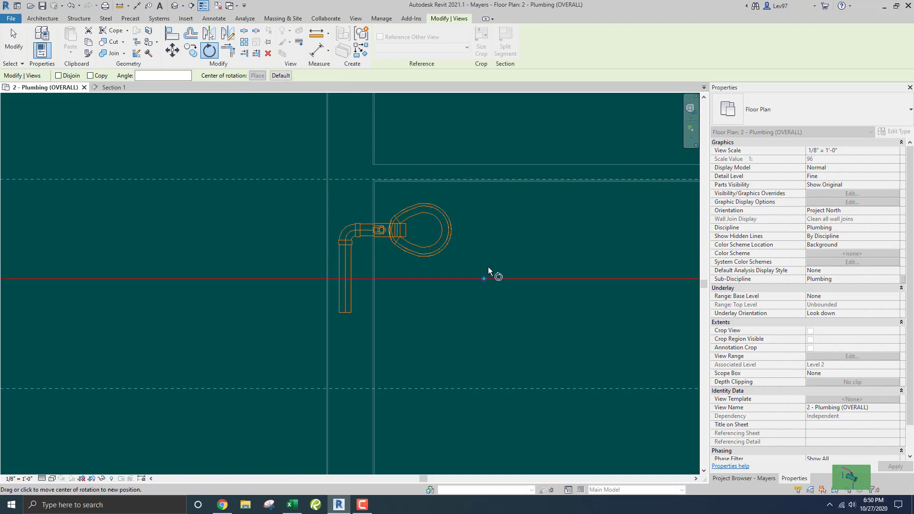
left_click(484, 210)
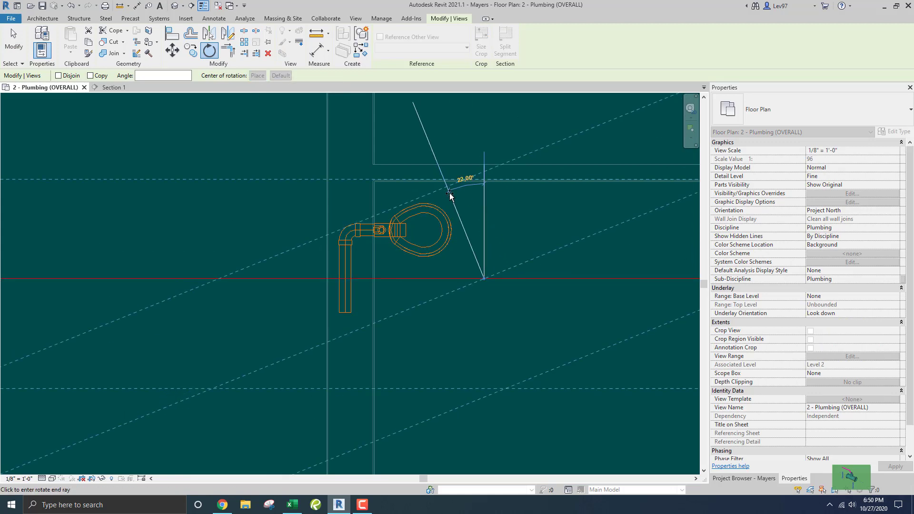
left_click(450, 196)
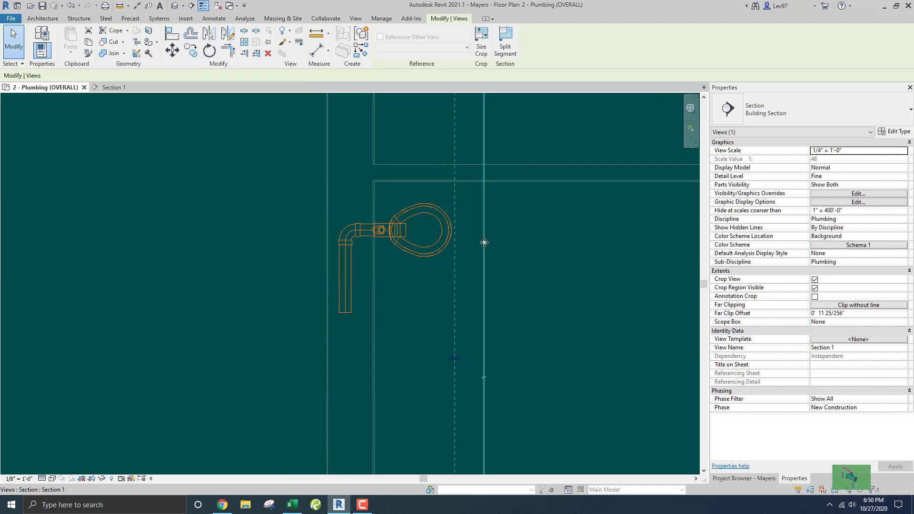
left_click_drag(484, 243, 363, 228)
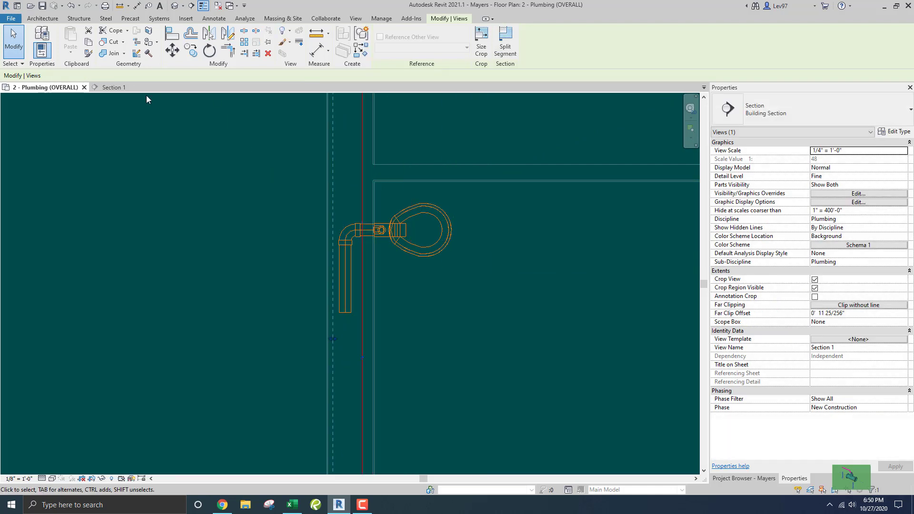
left_click(135, 87)
Step: Draw a vertical drop with an elbow from the end of the horizontal drain run
middle_click_drag(350, 322, 354, 194)
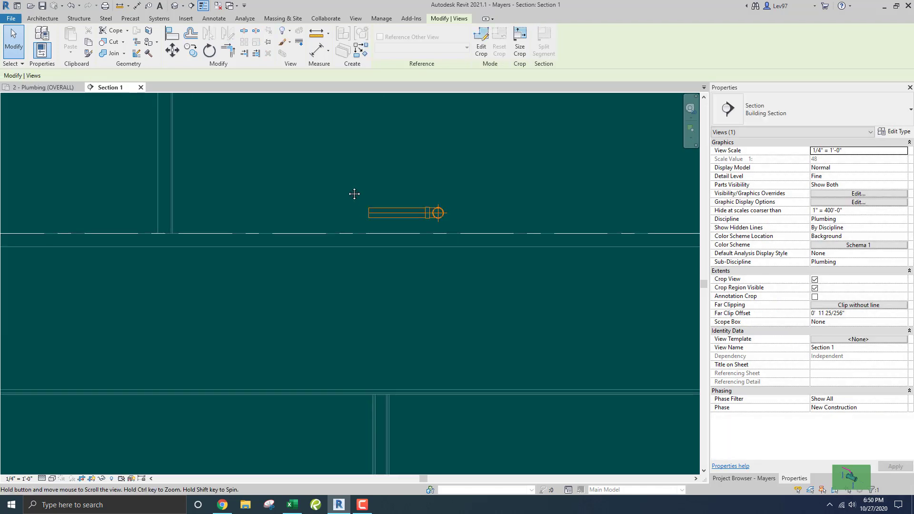
scroll(354, 194, "up", 1)
left_click(382, 220)
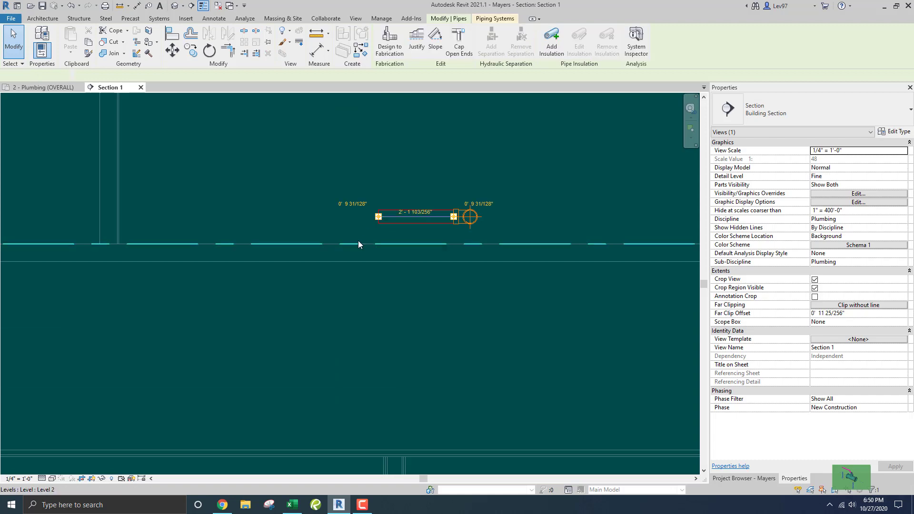
right_click(378, 217)
left_click(409, 259)
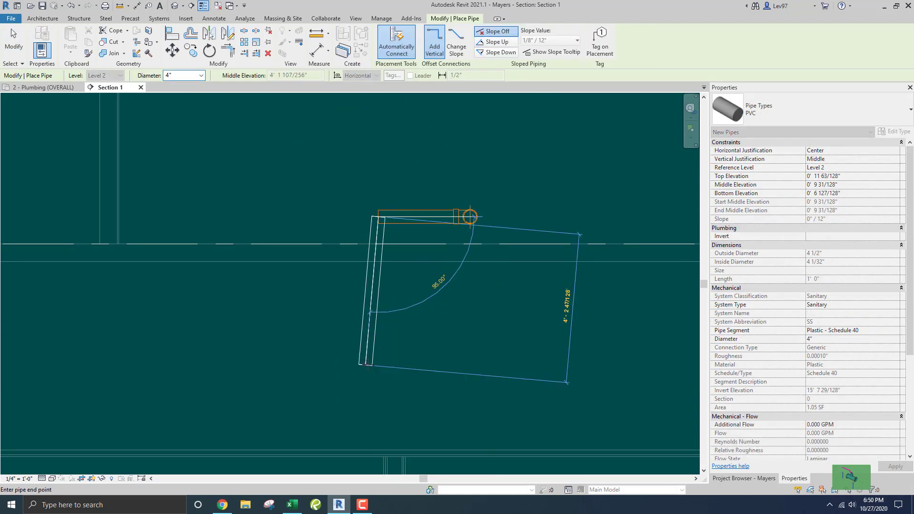
middle_click_drag(366, 365, 399, 195)
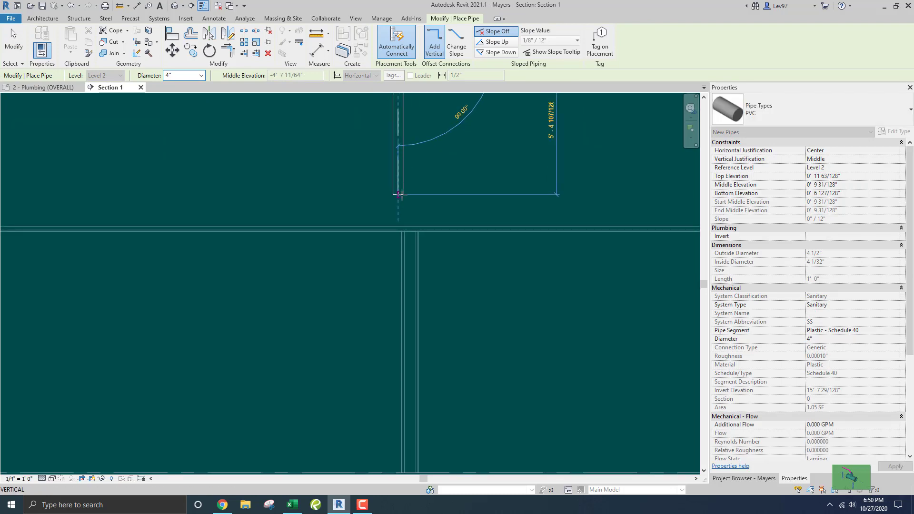
scroll(399, 195, "up", 1)
middle_click_drag(397, 152, 396, 245)
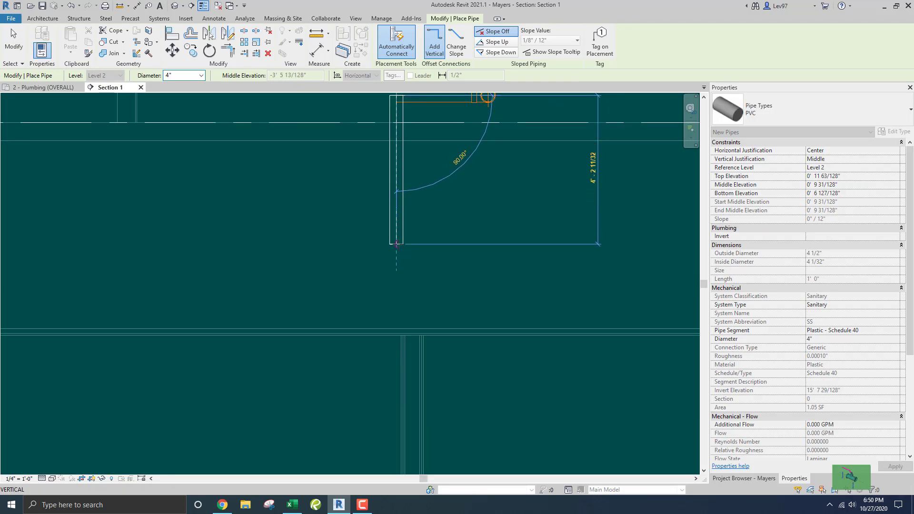
left_click(396, 245)
key("Escape")
key("Escape")
Step: Extend the vertical drop further down from its bottom end, well below Level 2
scroll(376, 240, "down", 4)
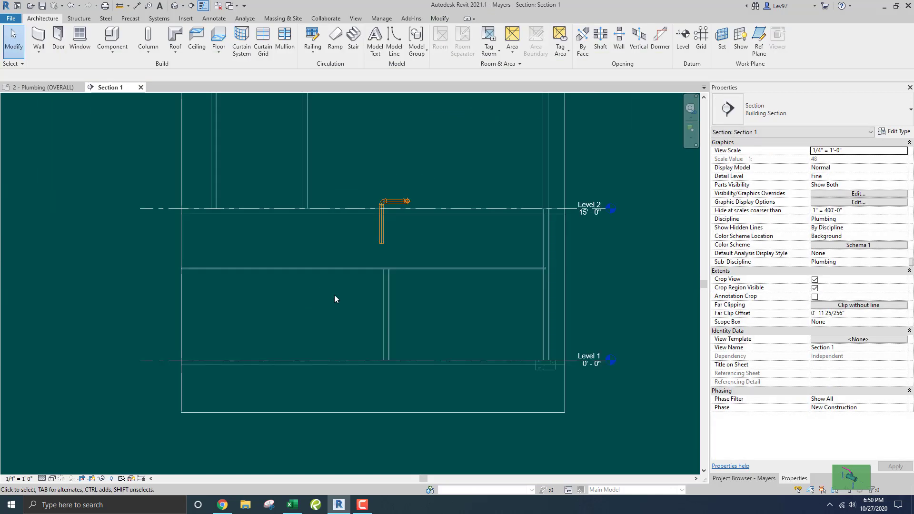
scroll(358, 296, "up", 4)
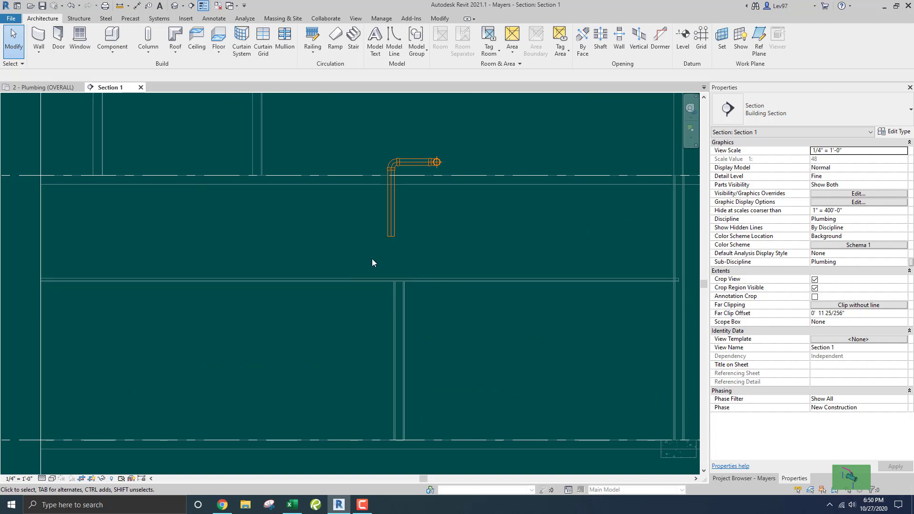
left_click(392, 233)
right_click(390, 236)
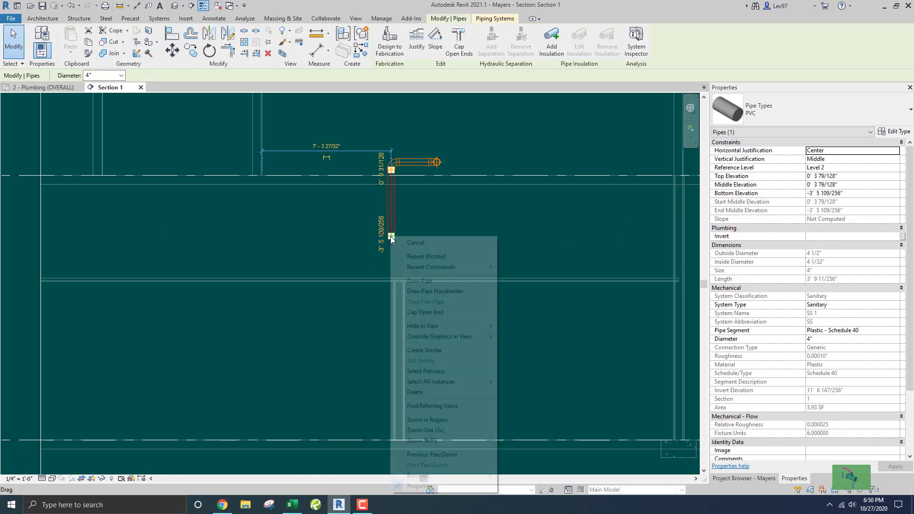
left_click(410, 280)
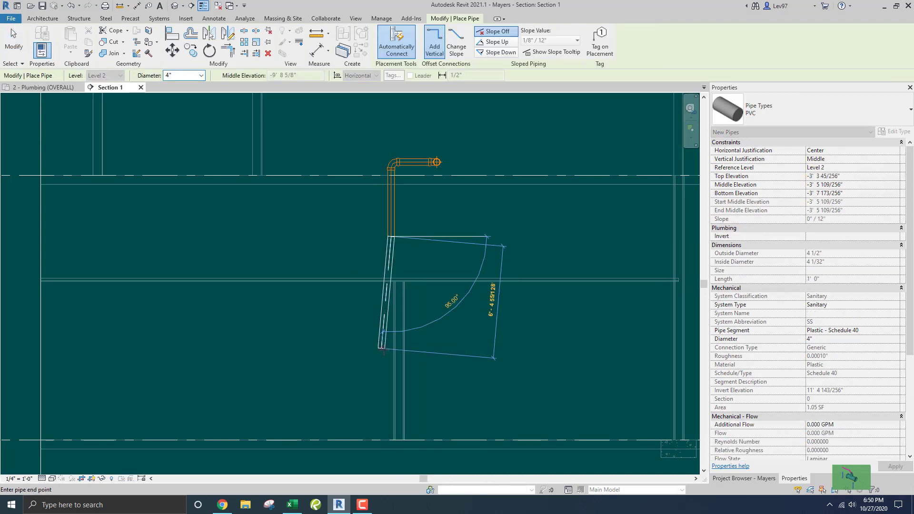
left_click(388, 359)
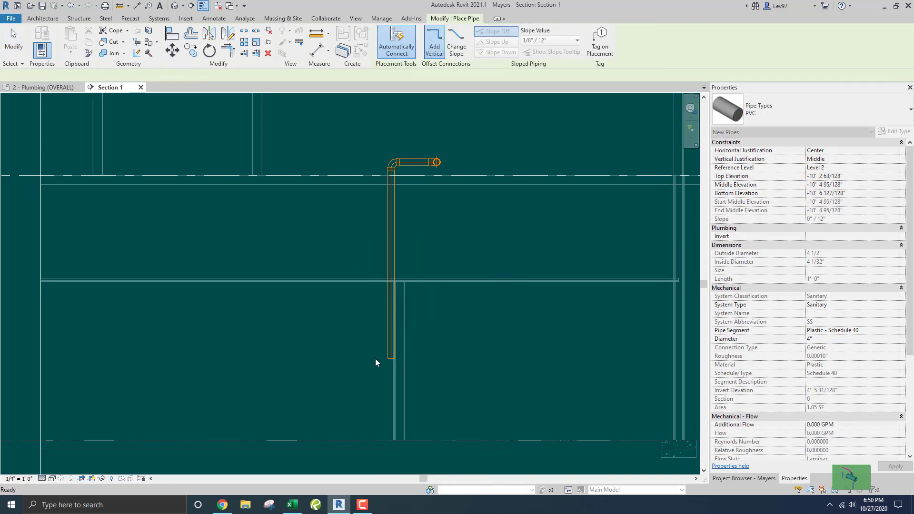
key("Escape")
key("Escape")
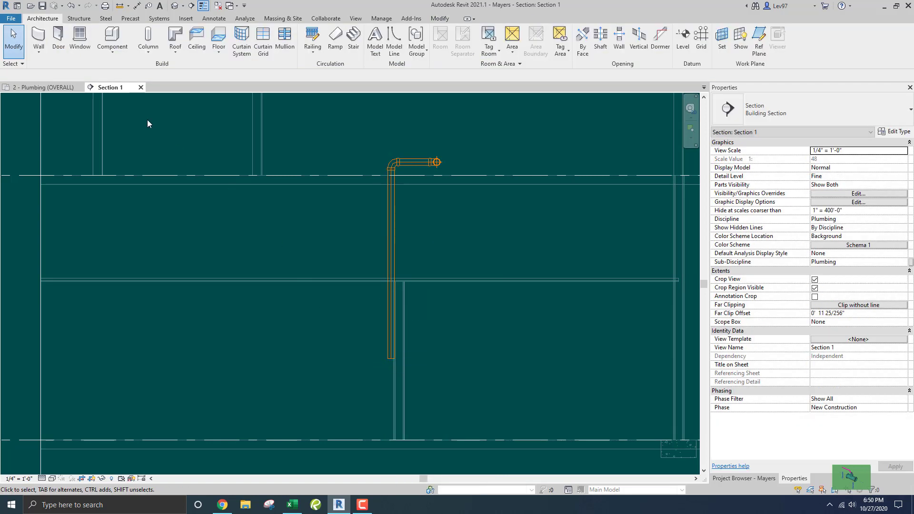
Step: Dock the Project Browser above Properties, float Properties, and bring the view tree to front
left_click(744, 477)
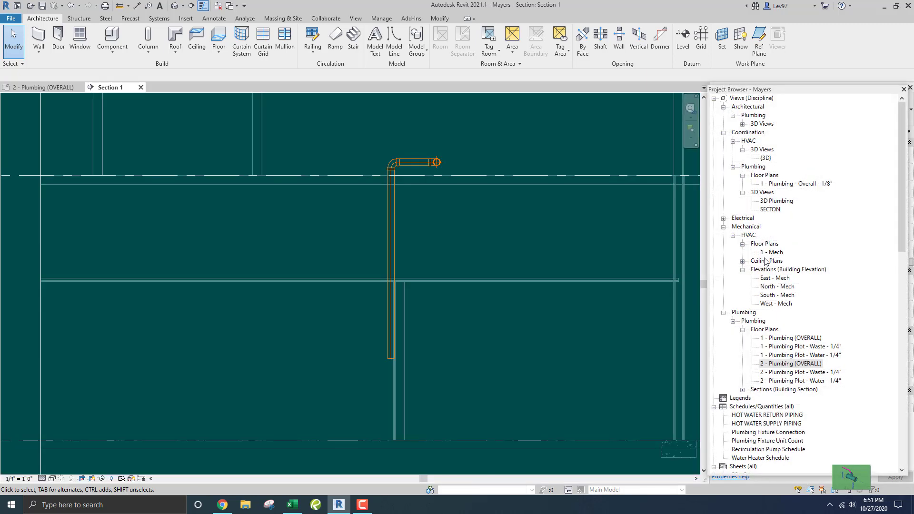
mouse_move(787, 101)
left_mouse_down()
mouse_move(795, 94)
mouse_move(796, 103)
left_mouse_up()
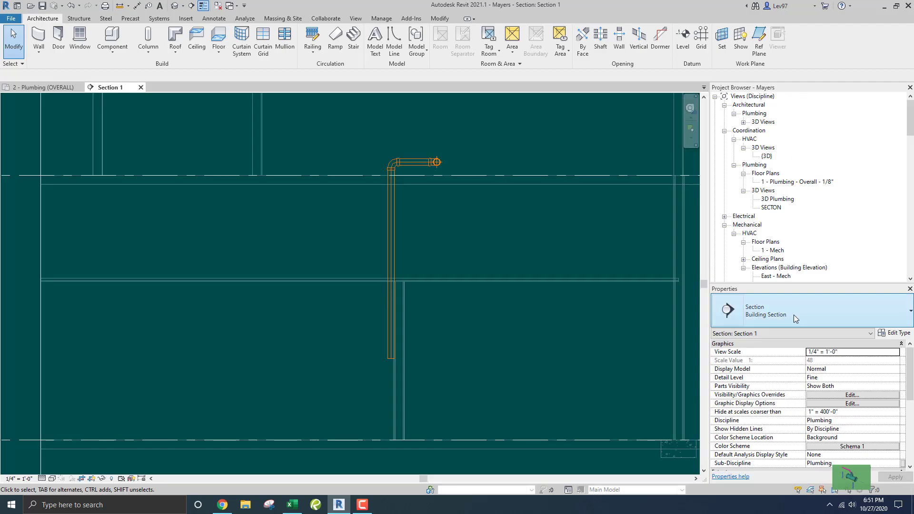
left_click_drag(810, 287, 814, 92)
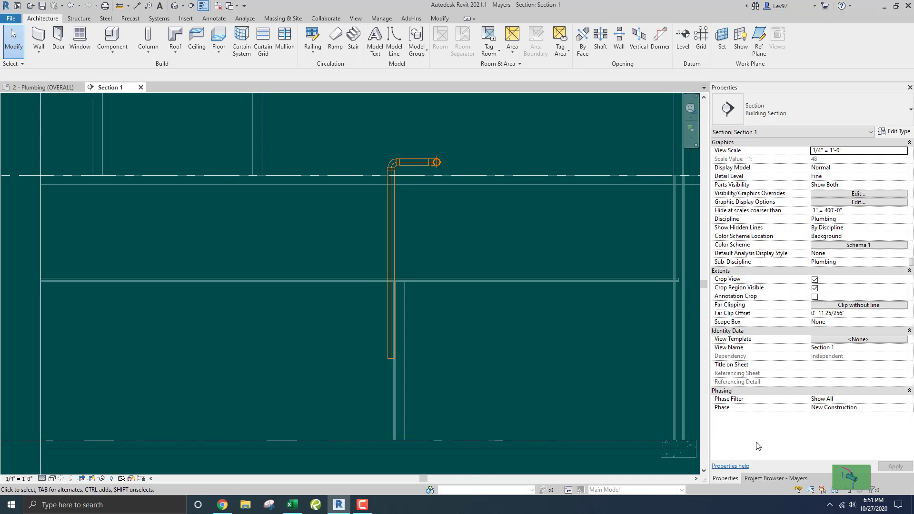
left_click(773, 478)
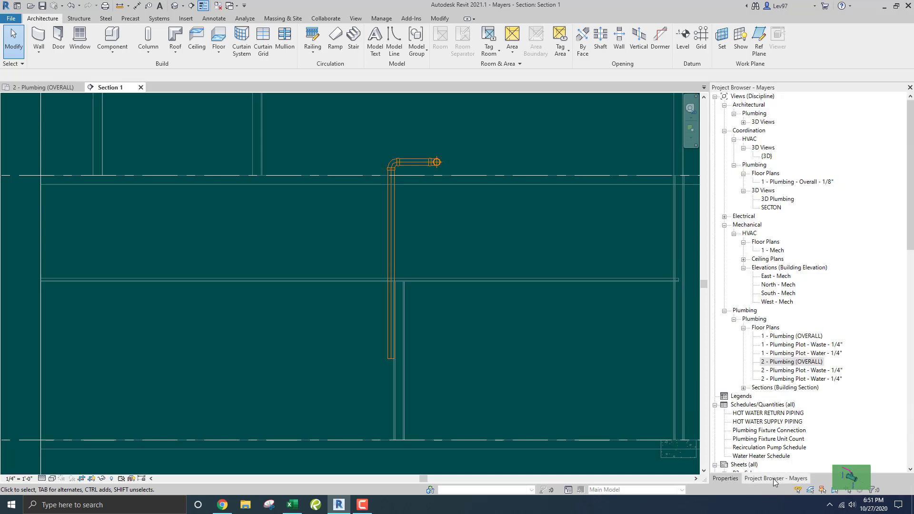
Step: Open 1 - Plumbing (OVERALL), zoom in, and check the interior wall the section crosses
double_click(785, 336)
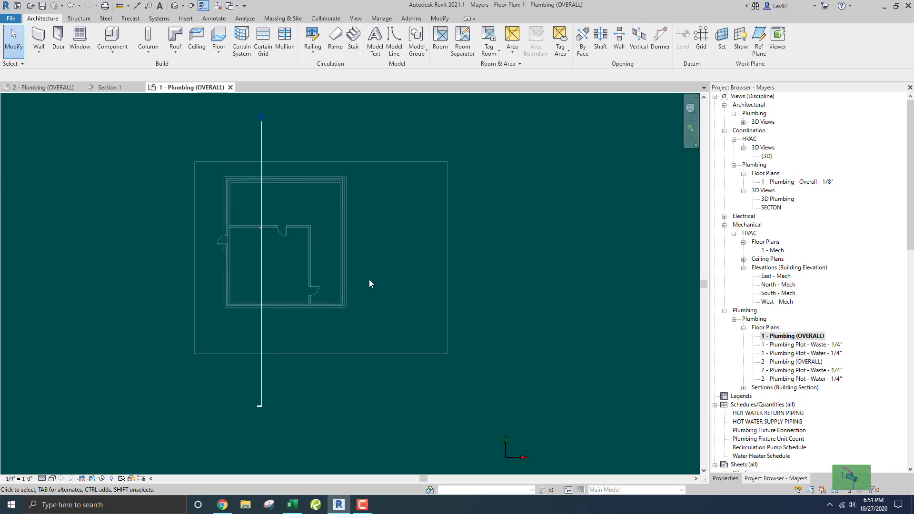
scroll(390, 275, "up", 5)
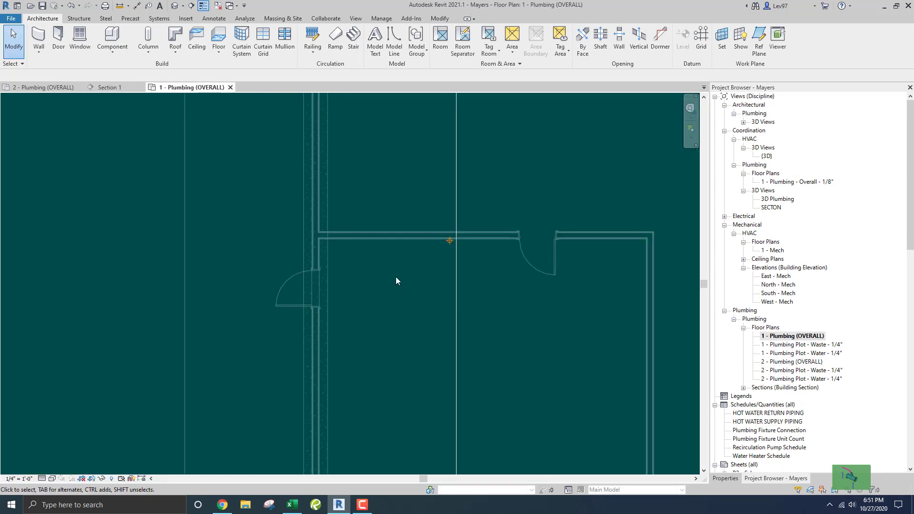
left_click(395, 238)
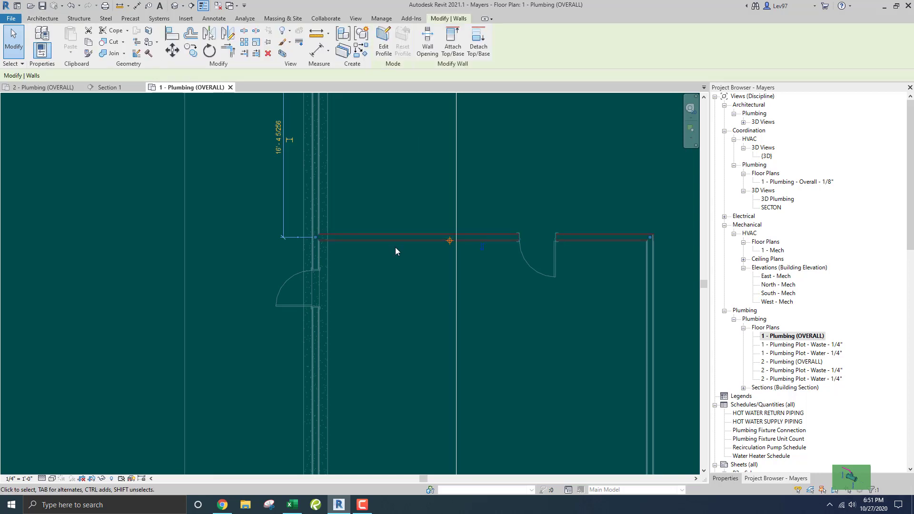
scroll(430, 254, "up", 1)
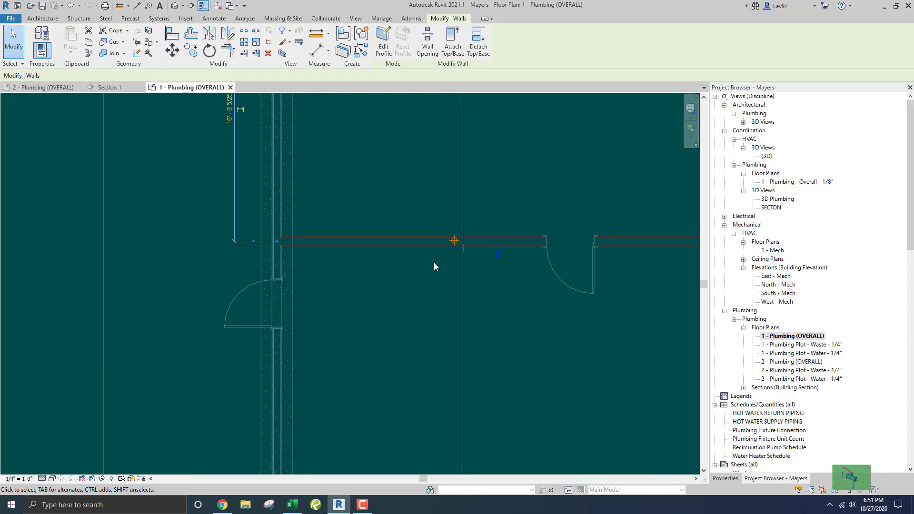
key("Escape")
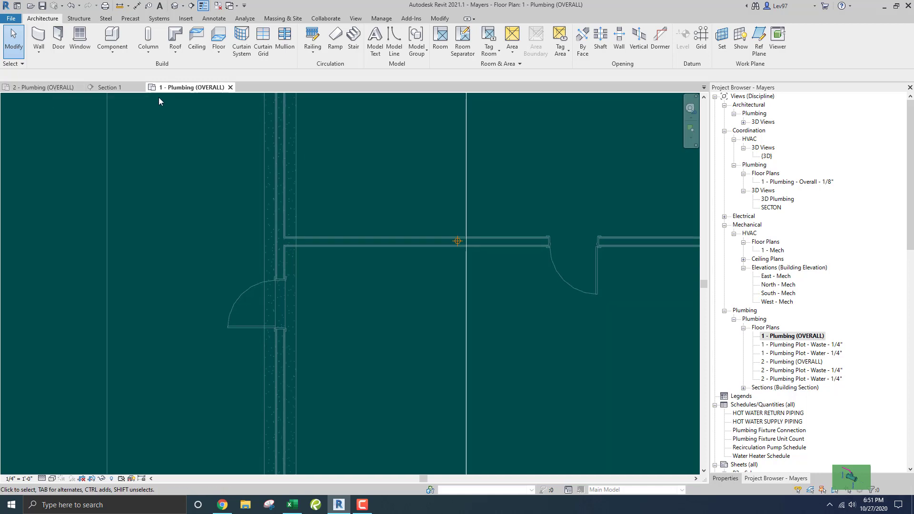
Step: Close the Level 1 plan and draw a short detail line (DL) at the new pipe bottom
left_click(230, 87)
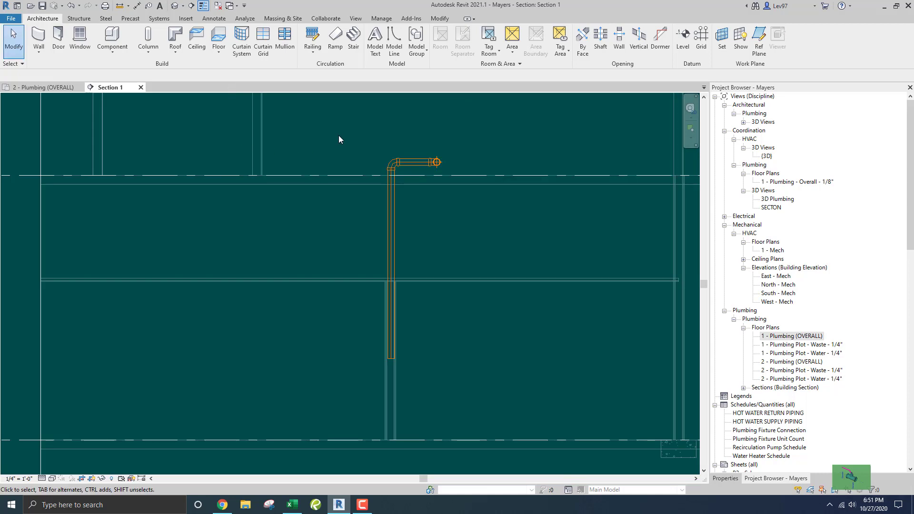
middle_click_drag(365, 266, 366, 279)
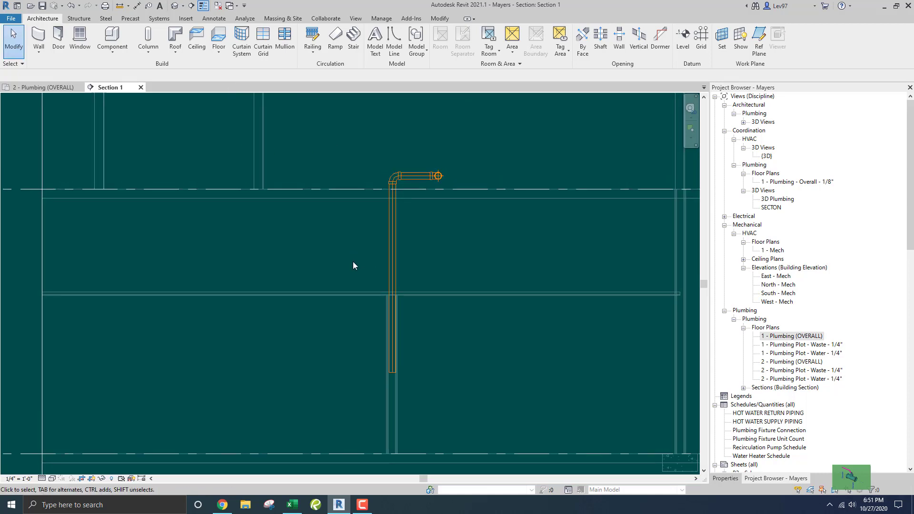
key("d")
key("l")
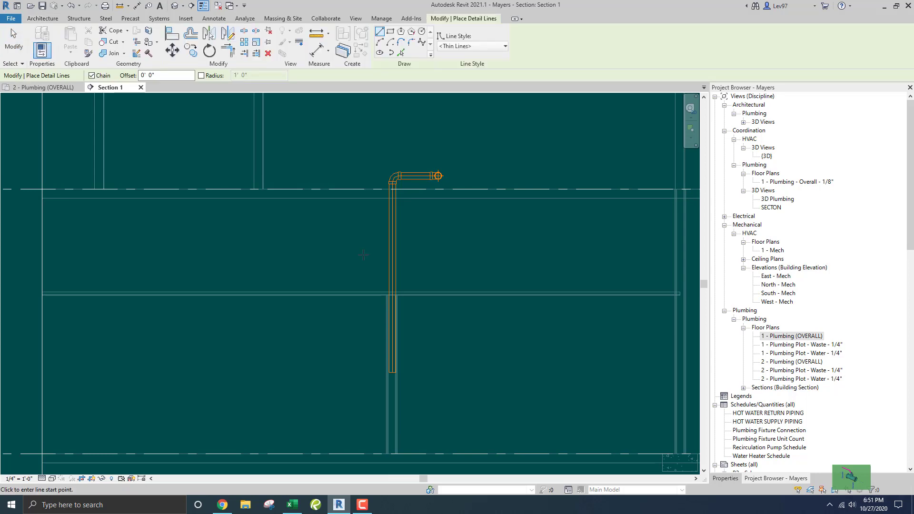
left_click(377, 245)
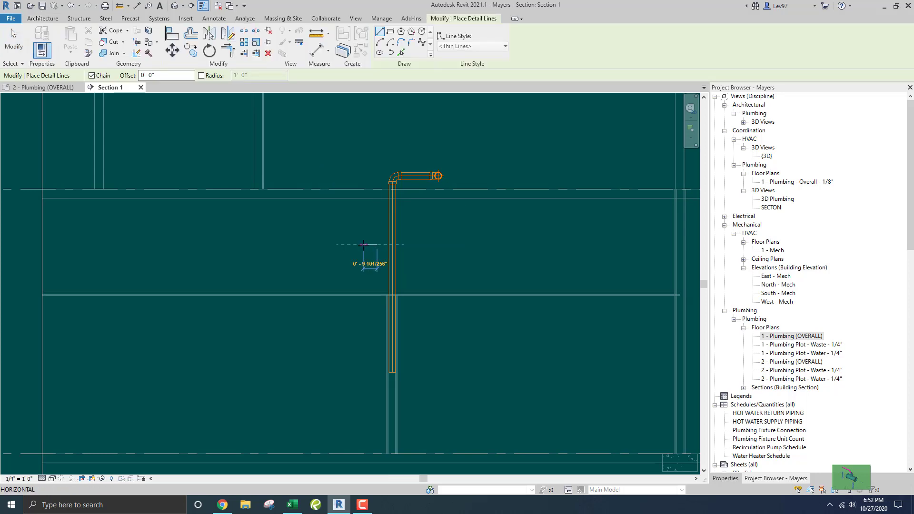
left_click(361, 244)
key("Escape")
key("Escape")
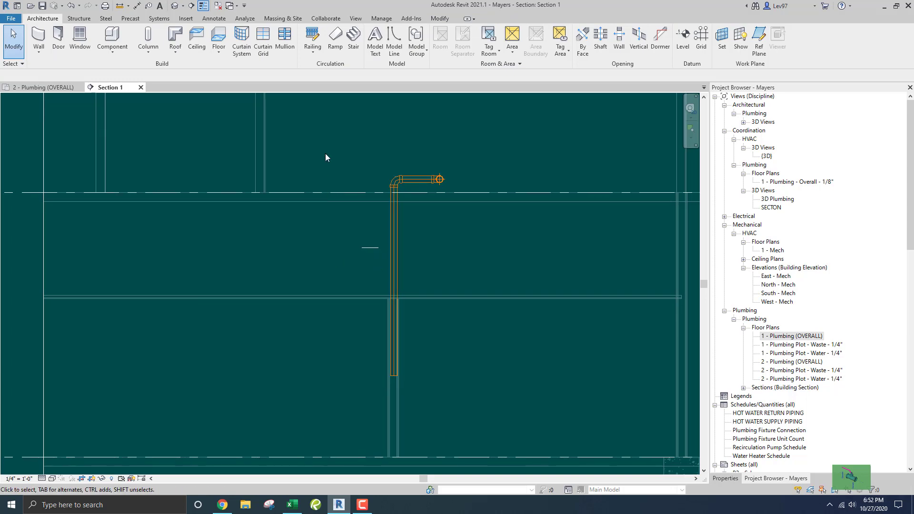
Step: Trim the vertical pipe back to the detail line, then delete the line
left_click(440, 19)
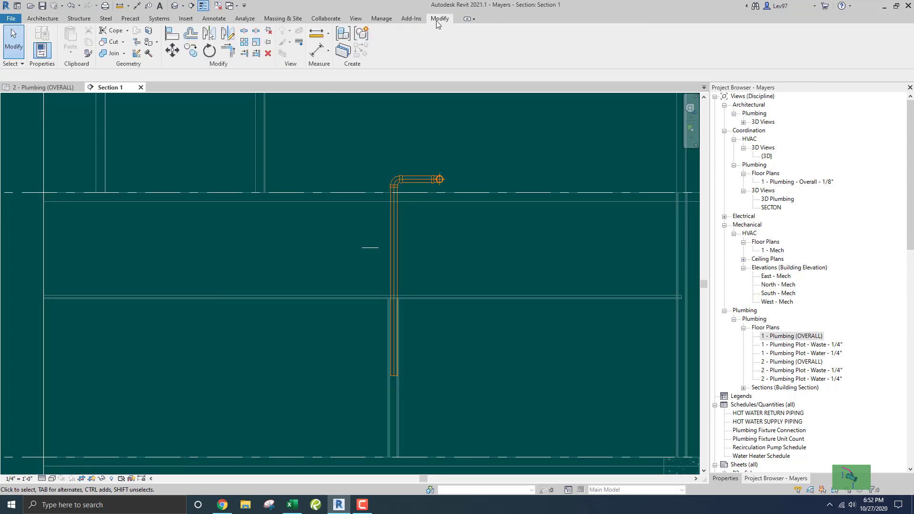
left_click(244, 53)
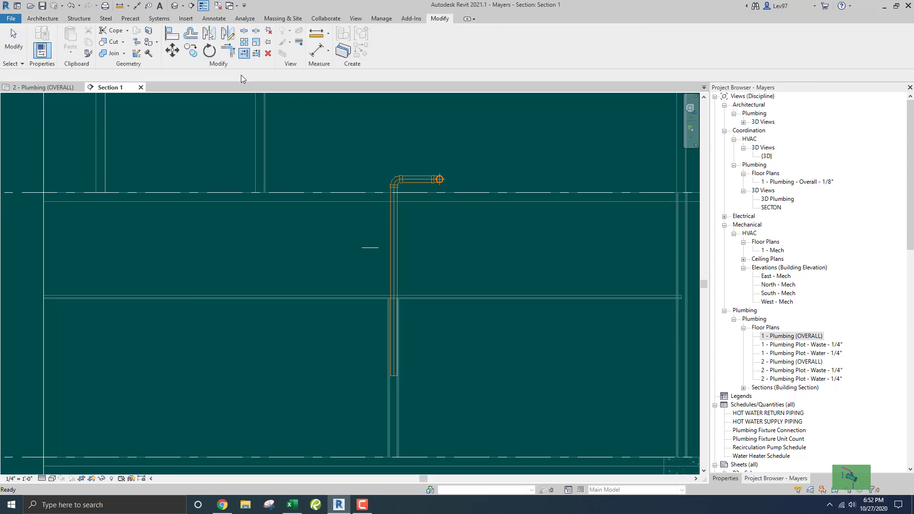
left_click(367, 249)
left_click(393, 224)
key("Escape")
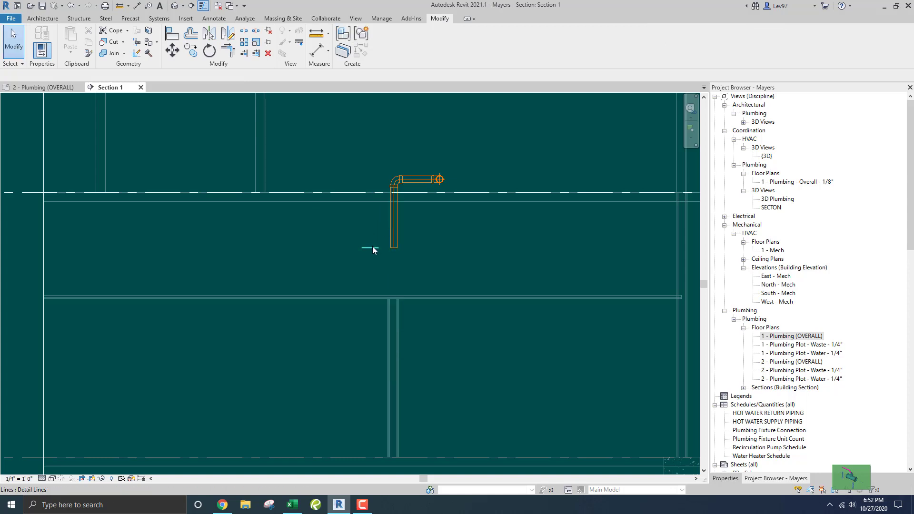
left_click(374, 248)
key("Delete")
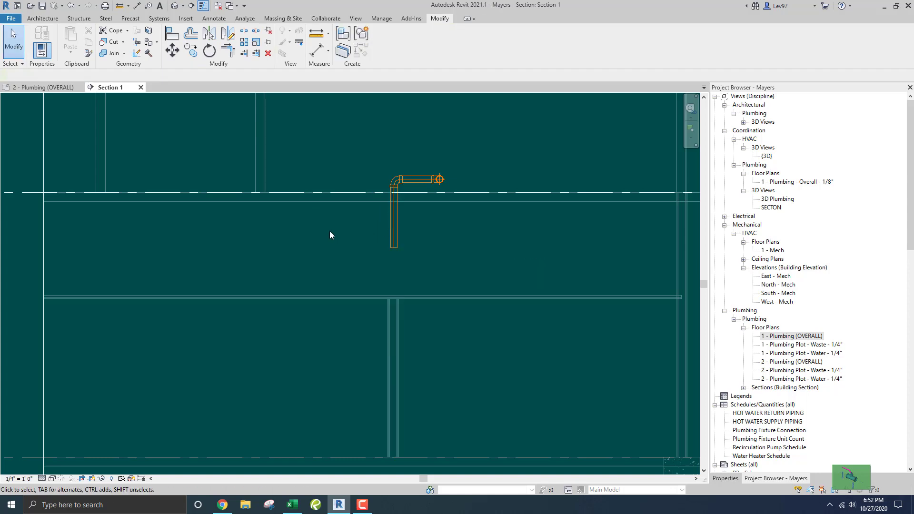
left_click(45, 88)
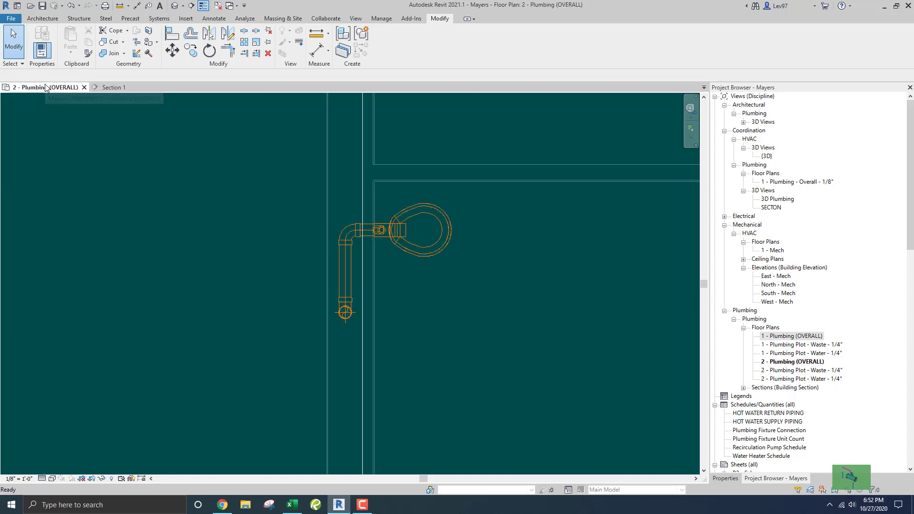
Step: In Section 1, extend the vertical drain pipe slightly further down with Draw Pipe
scroll(427, 301, "down", 2)
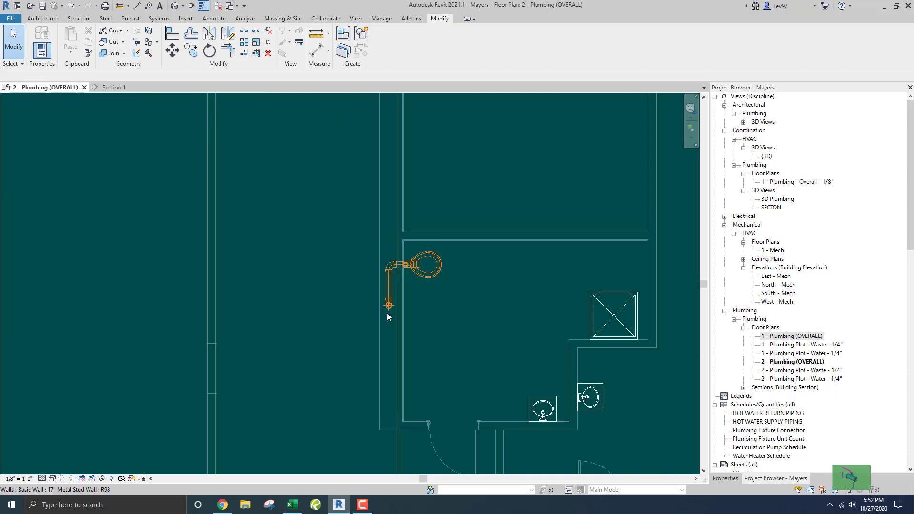
left_click(114, 87)
scroll(388, 226, "up", 1)
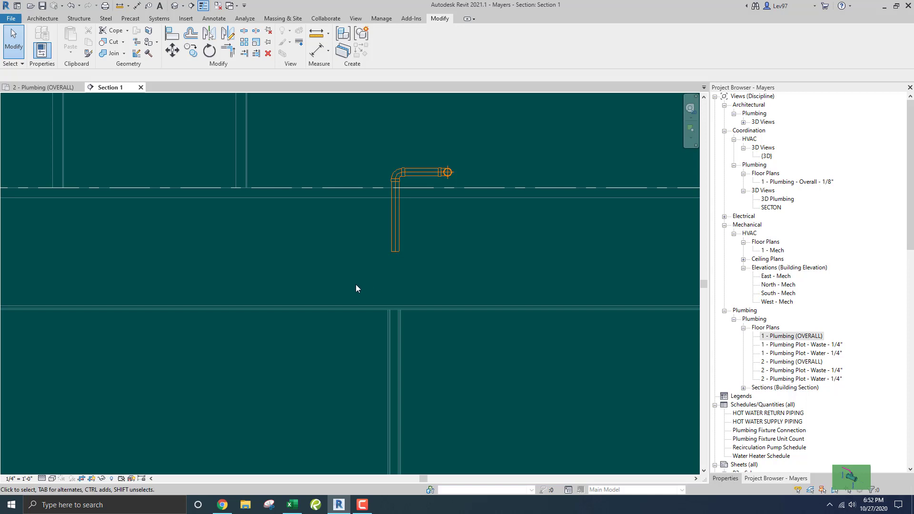
left_click(395, 252)
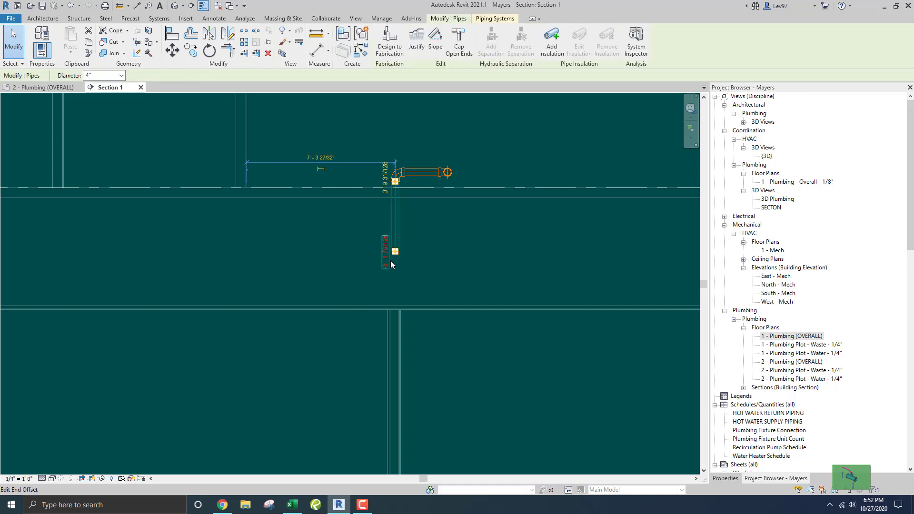
right_click(396, 252)
left_click(427, 283)
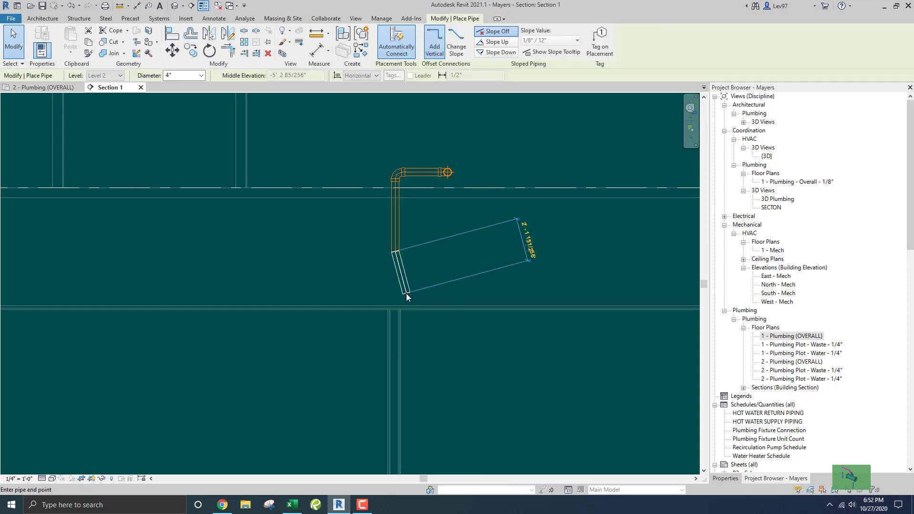
left_click(394, 280)
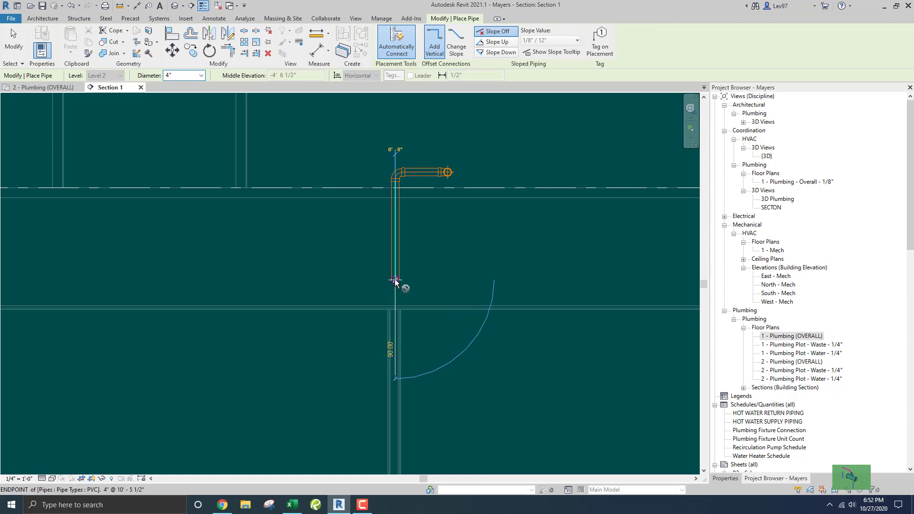
key("Escape")
key("Escape")
middle_click_drag(368, 282, 396, 230)
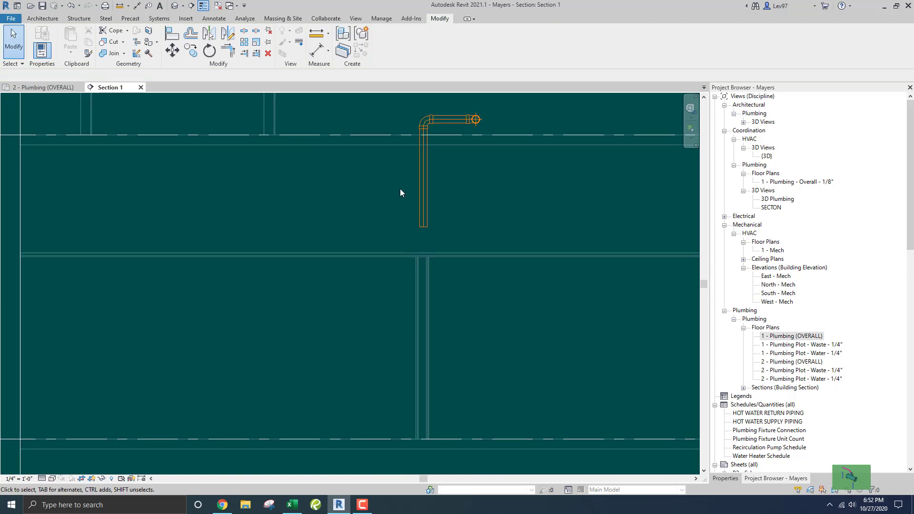
Step: Select the wall beneath the drain and show its properties in the Properties palette
left_click(415, 300)
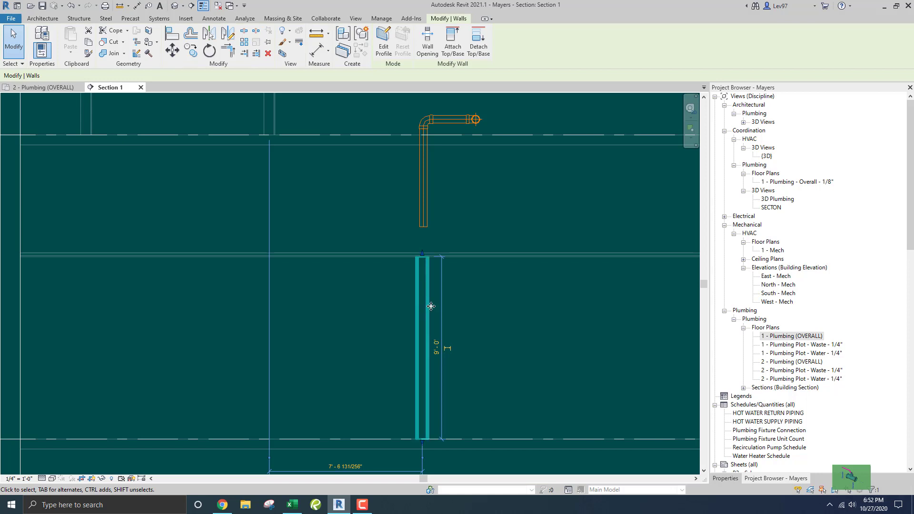
left_click(730, 479)
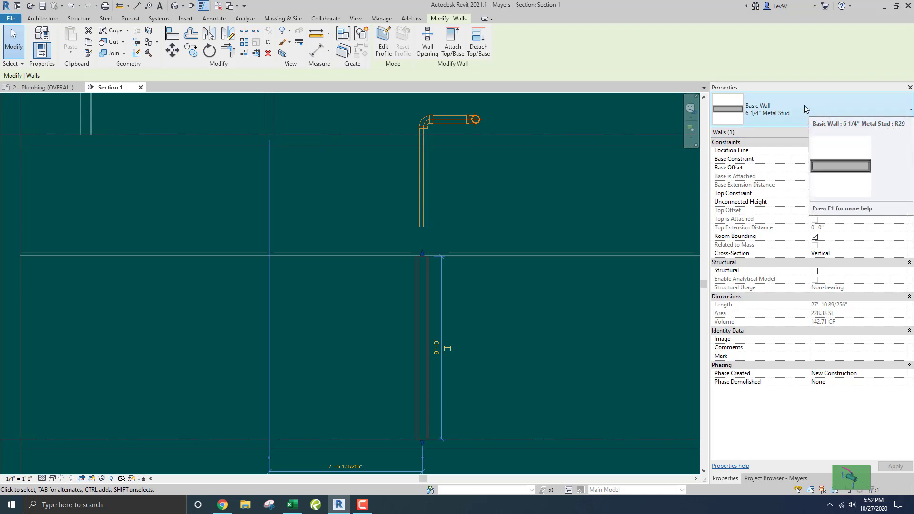
key("Escape")
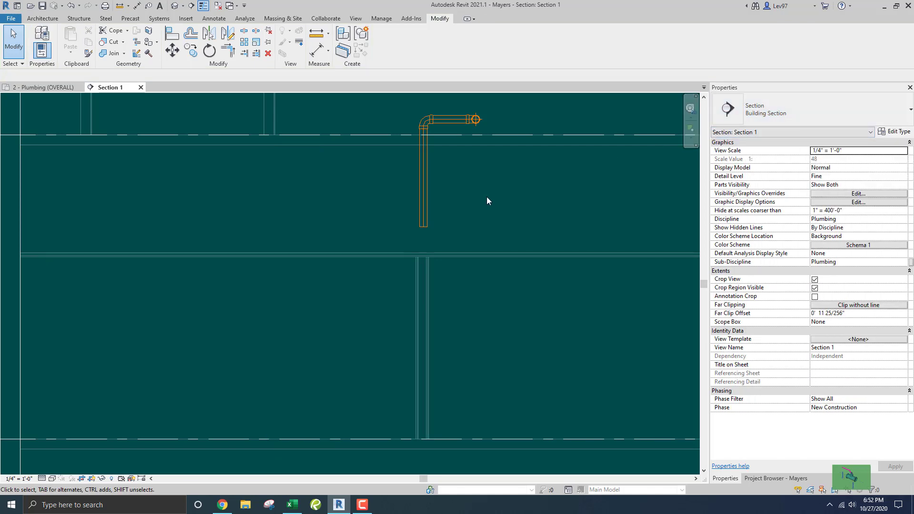
middle_click_drag(490, 219, 515, 234)
middle_click_drag(390, 226, 431, 247)
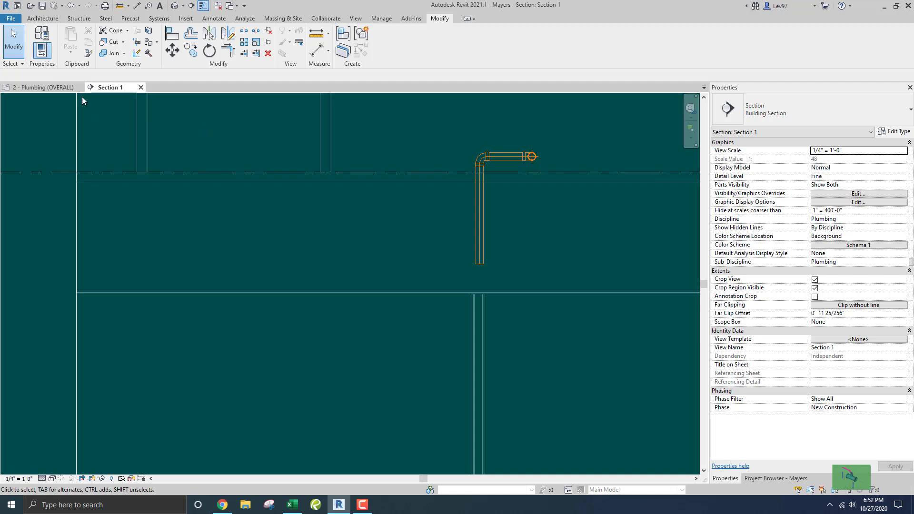
Step: On 2 - Plumbing (OVERALL), select Section 1 and deepen its far clip to 1' 9 49/256"
left_click(45, 87)
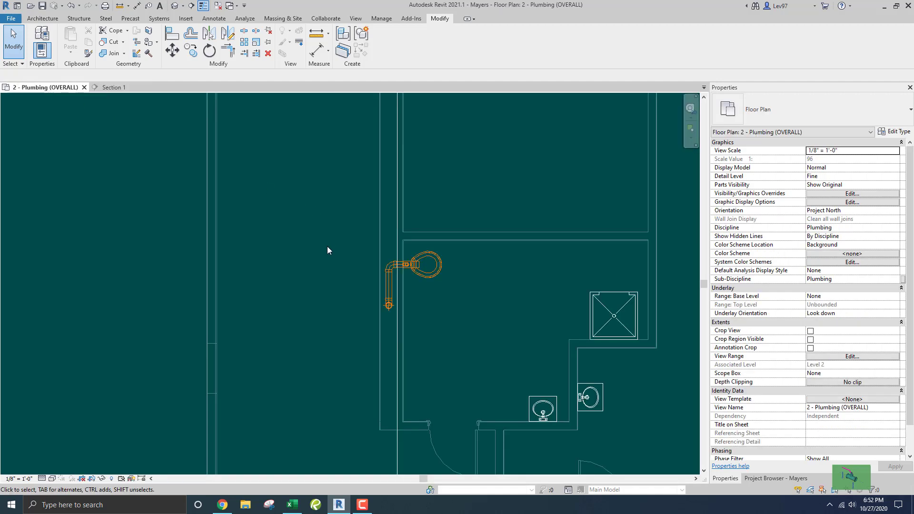
middle_click_drag(327, 246, 313, 206)
scroll(307, 219, "down", 1)
scroll(307, 220, "down", 1)
middle_click_drag(304, 263, 369, 231)
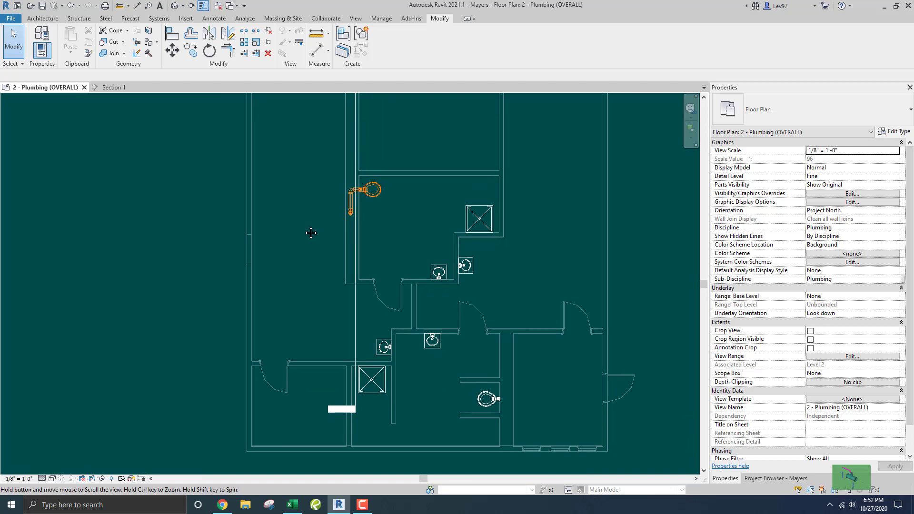
scroll(383, 225, "up", 1)
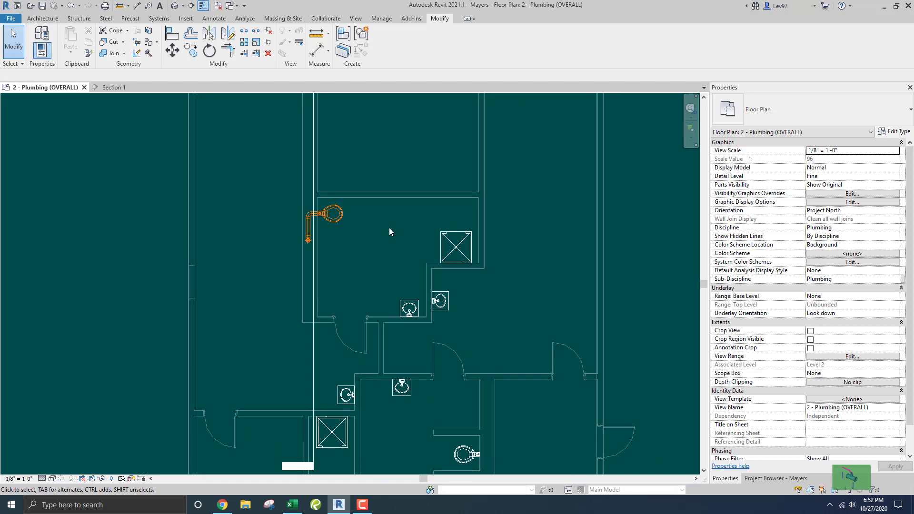
scroll(365, 225, "down", 1)
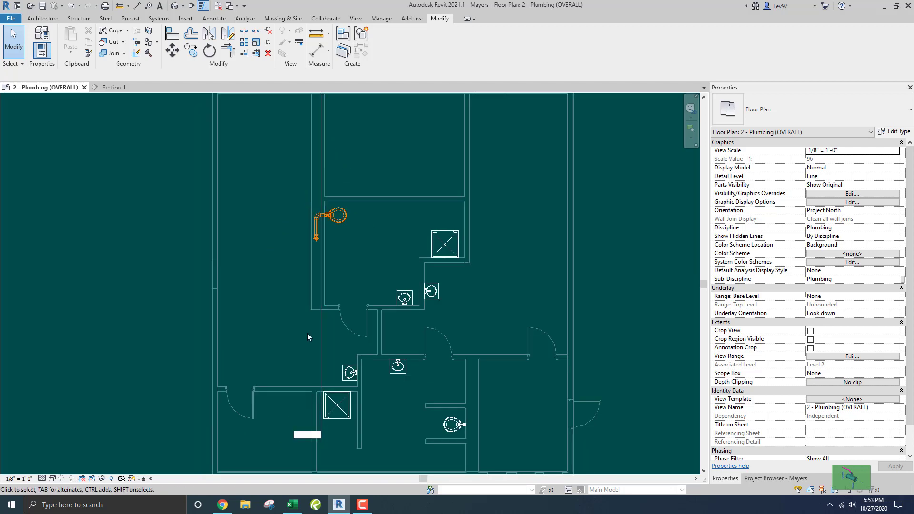
left_click(320, 339)
scroll(296, 247, "up", 1)
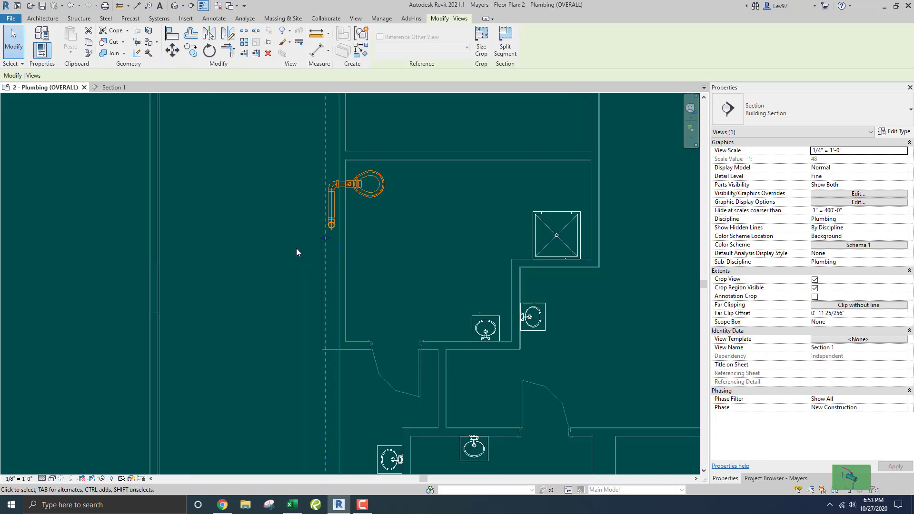
left_click_drag(323, 240, 309, 245)
Step: Move the section line east over the shower and reopen Section 1
left_click_drag(339, 366, 572, 346)
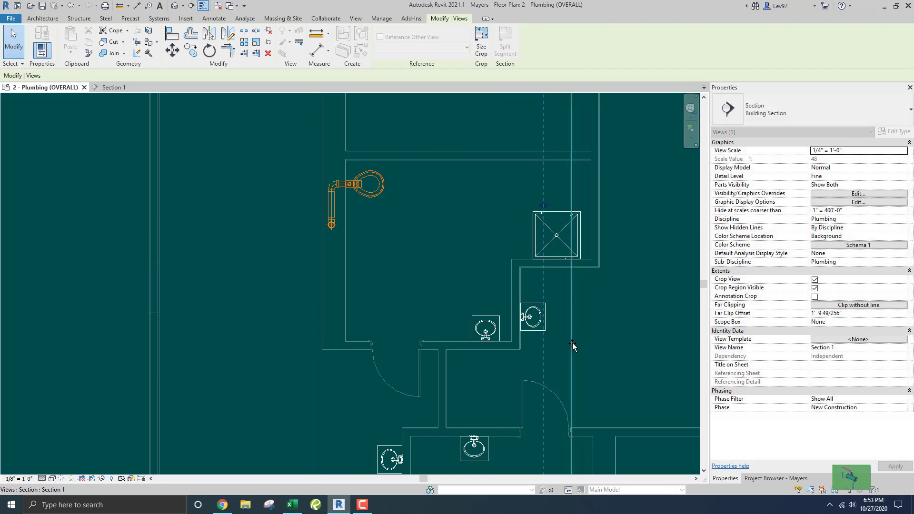
left_click(115, 86)
middle_click_drag(361, 253, 370, 284)
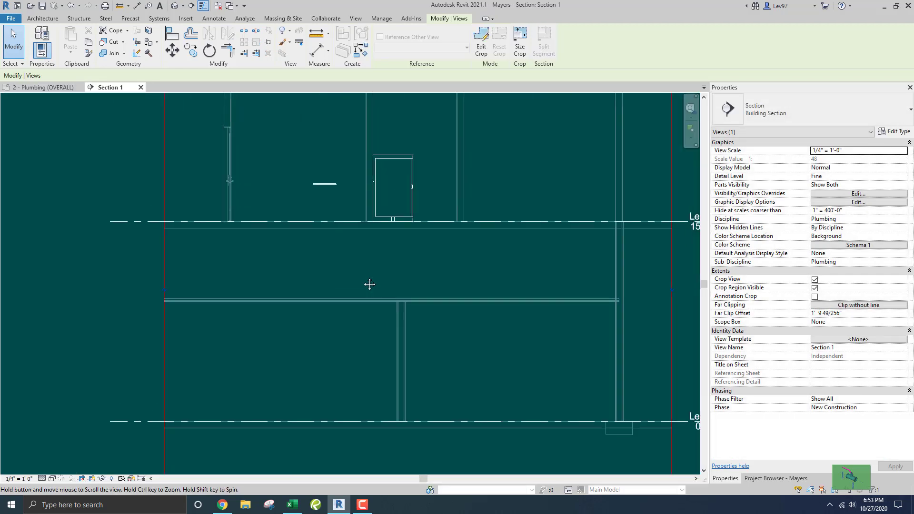
Step: Draw the shower's drain pipe down from its connector and across into the drain run
left_click(413, 195)
scroll(385, 246, "up", 3)
scroll(385, 246, "up", 2)
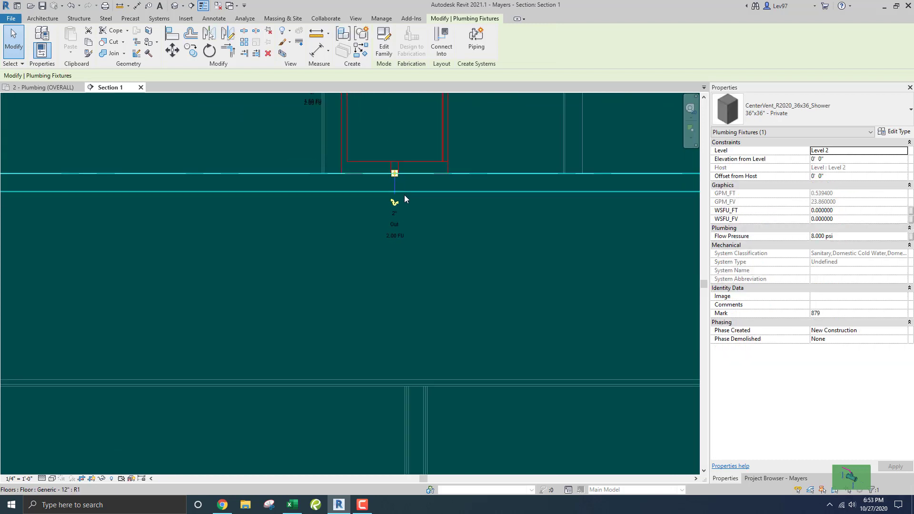
left_click(395, 204)
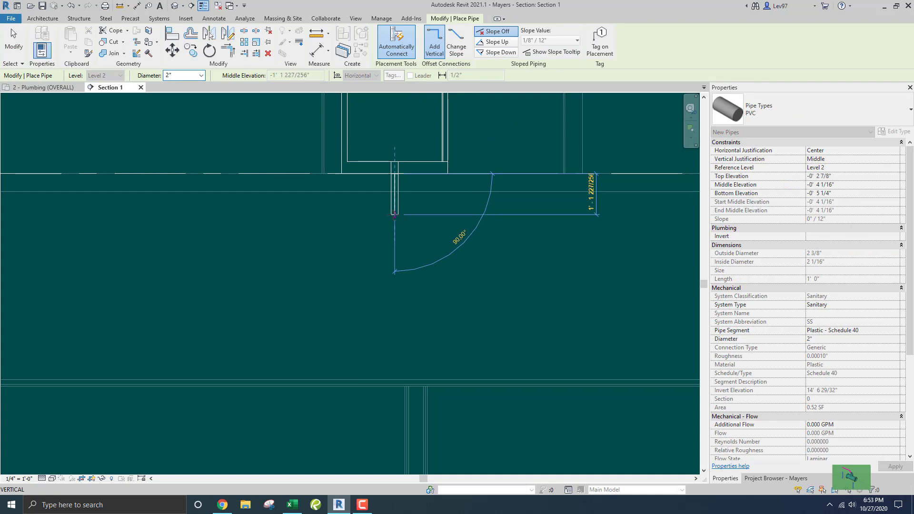
left_click(395, 215)
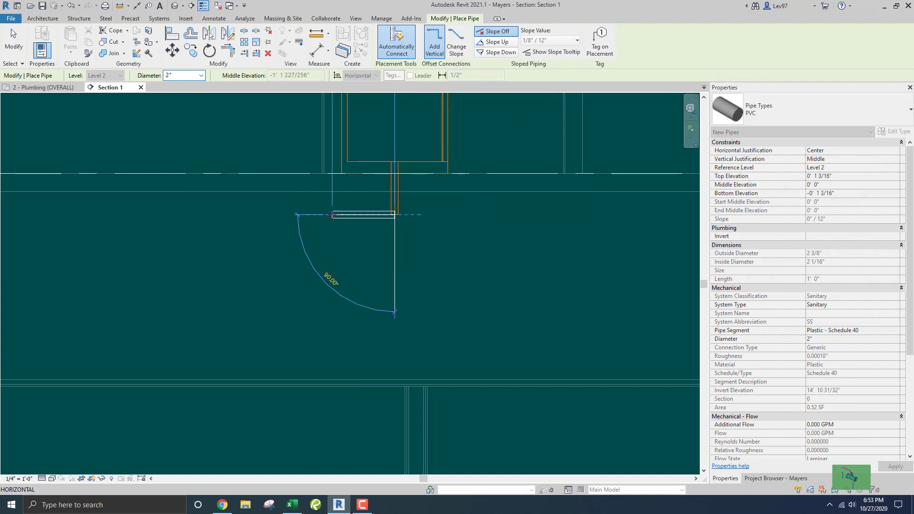
left_click(333, 215)
key("Escape")
key("Escape")
Step: Swap the drain elbow for an R20_Trap P Standard fitting
scroll(359, 243, "up", 2)
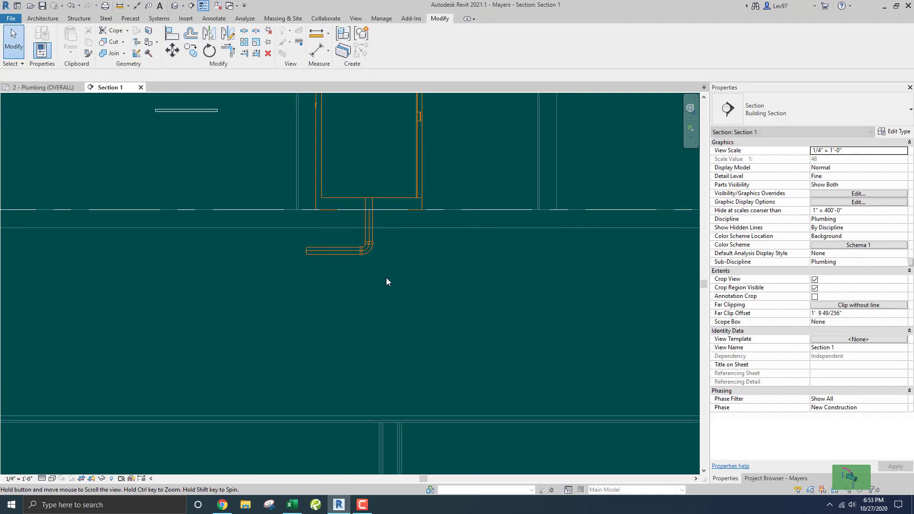
scroll(377, 264, "up", 1)
left_click(359, 241)
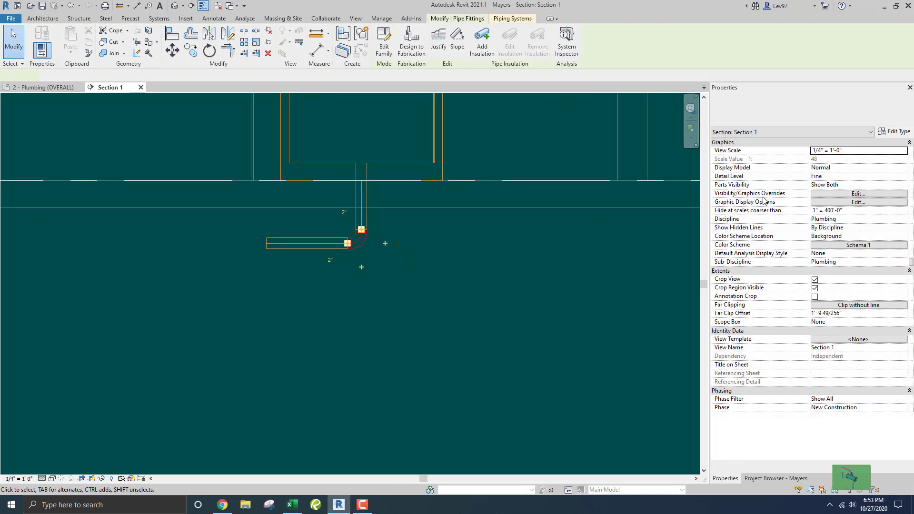
left_click(823, 119)
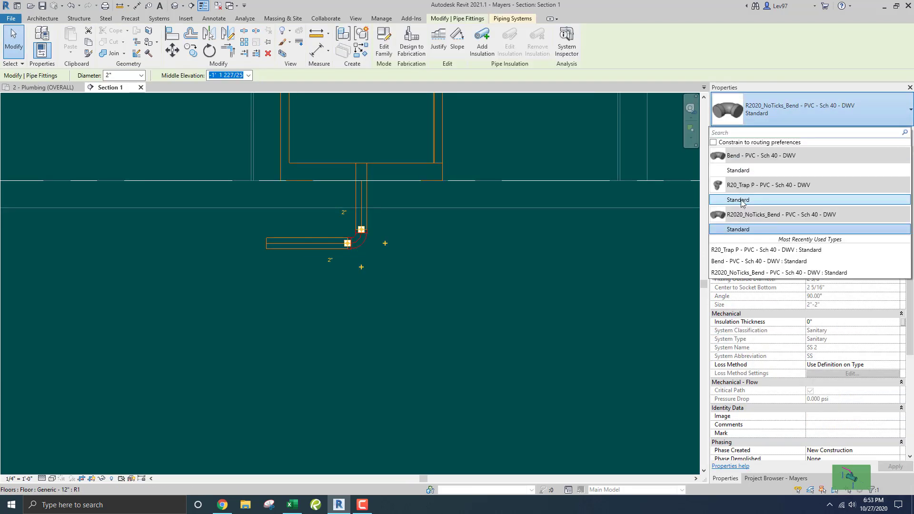
left_click(741, 200)
Step: Raise the trap arm and P-trap higher, then return to the 2 - Plumbing (OVERALL) plan
middle_click_drag(438, 273, 541, 266)
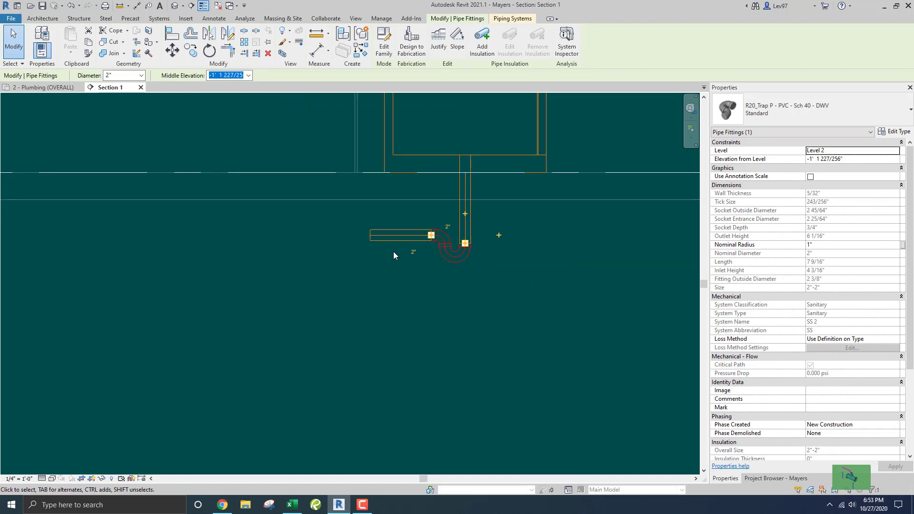
left_click(391, 239)
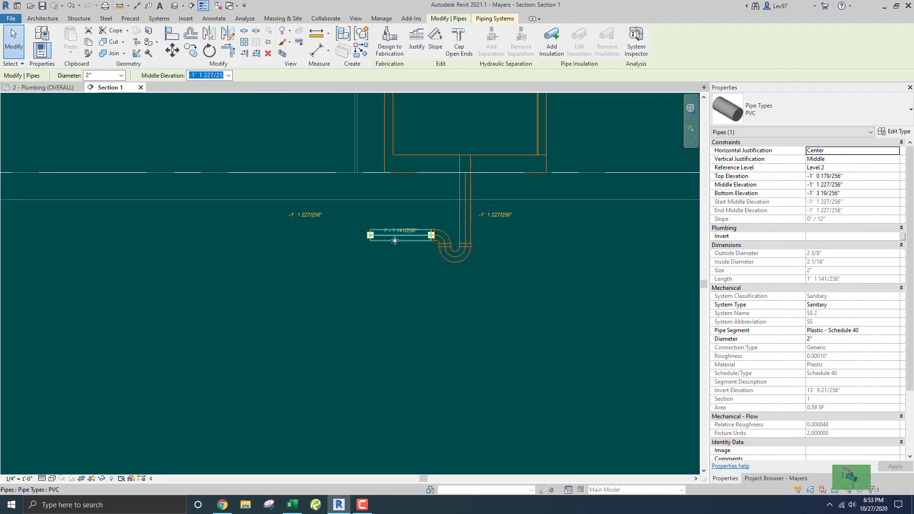
left_click_drag(395, 241, 399, 222)
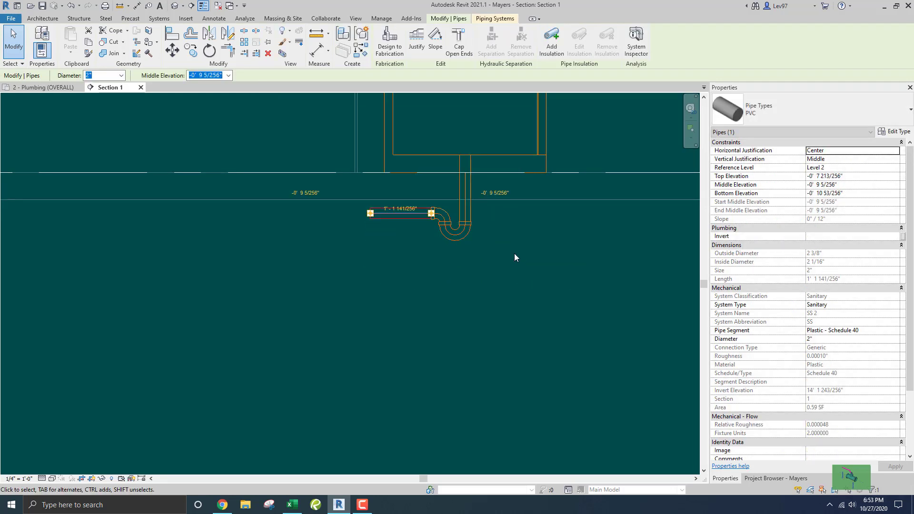
left_click(501, 232)
key("z")
key("f")
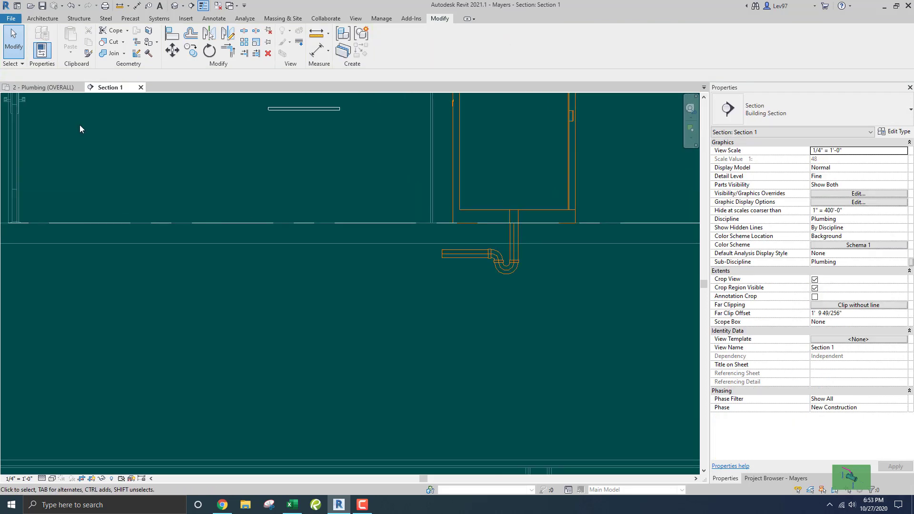
left_click(46, 87)
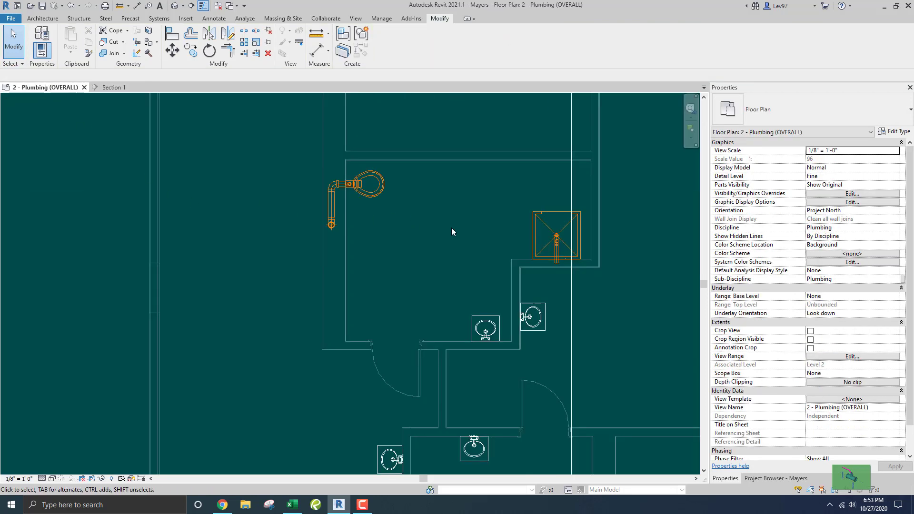
middle_click_drag(452, 232, 346, 216)
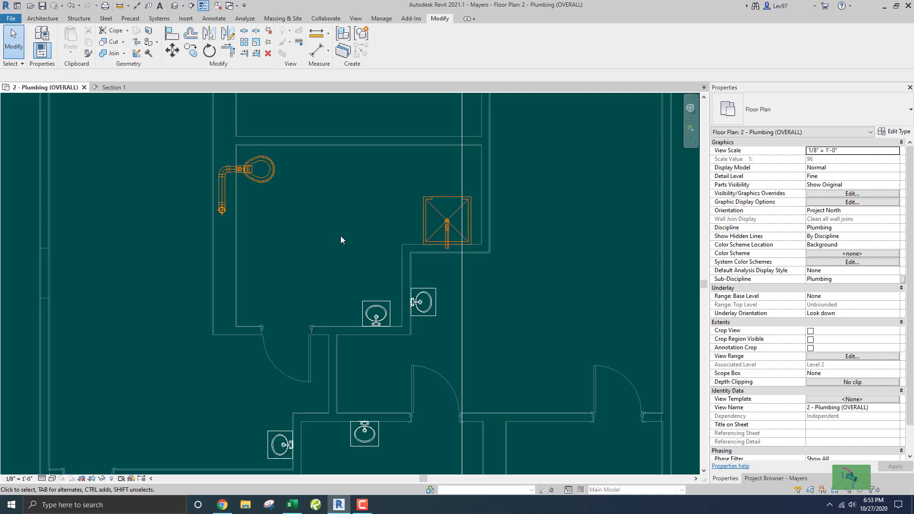
scroll(344, 239, "up", 3)
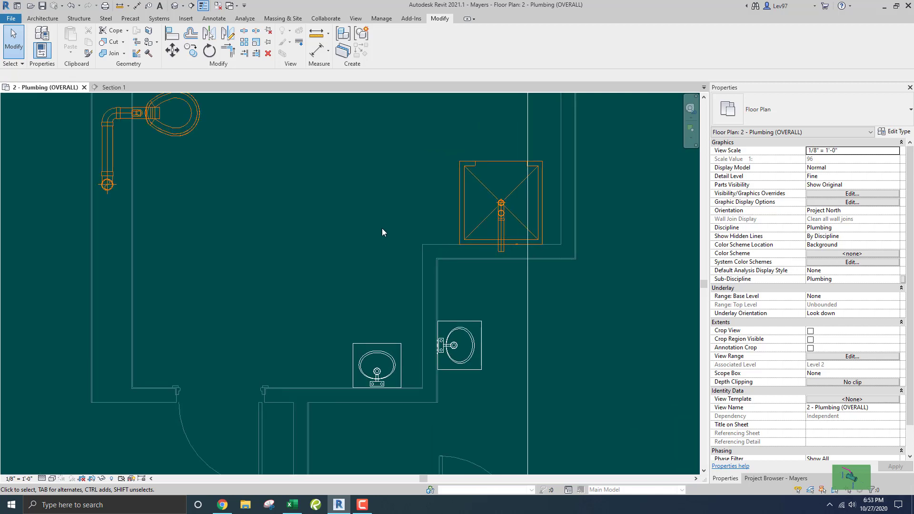
Step: Extend a 2" drain west from the shower trap arm, sloping down 1/8" per foot
scroll(477, 250, "up", 2)
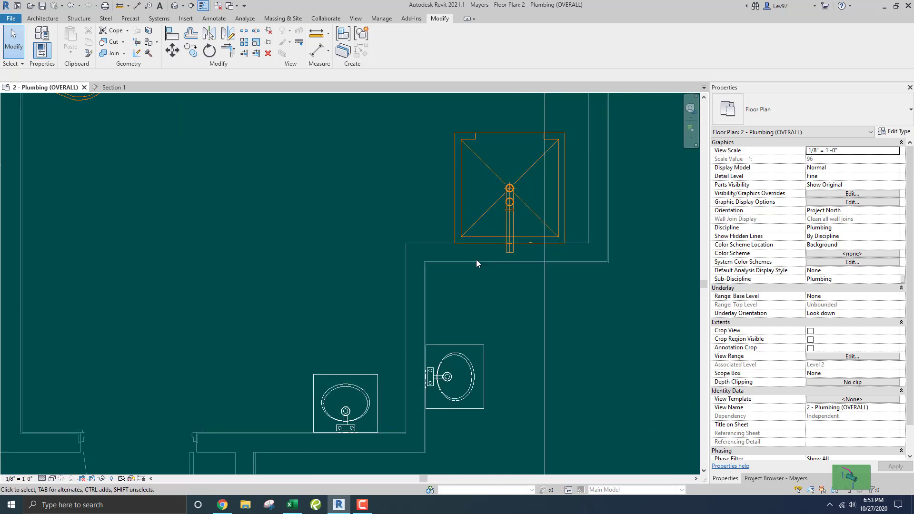
left_click(509, 247)
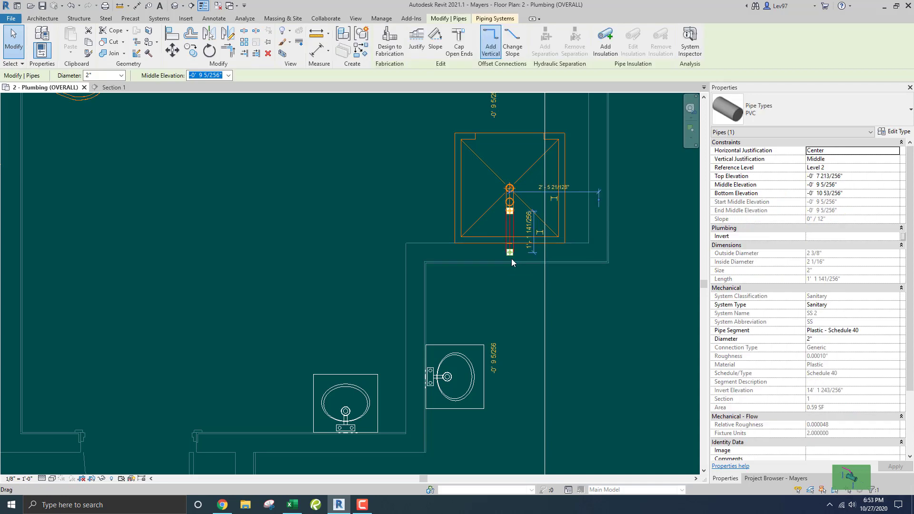
right_click(511, 256)
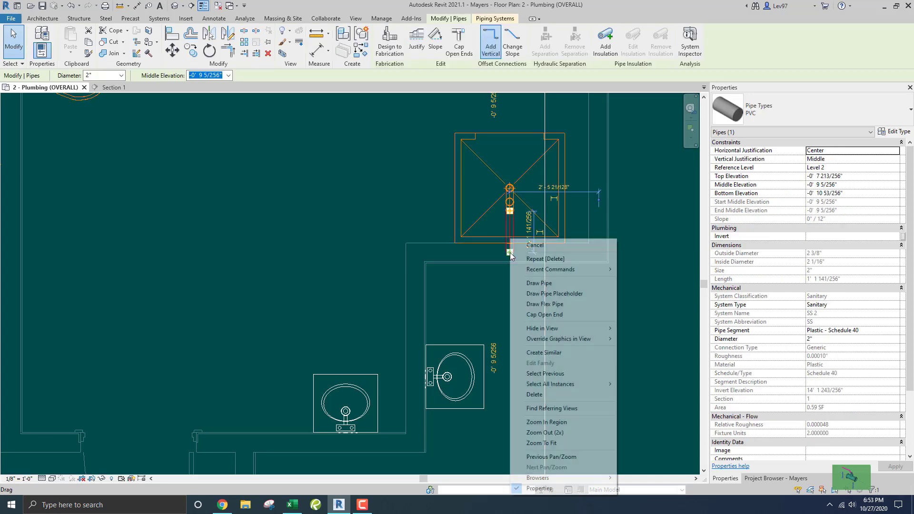
left_click(546, 283)
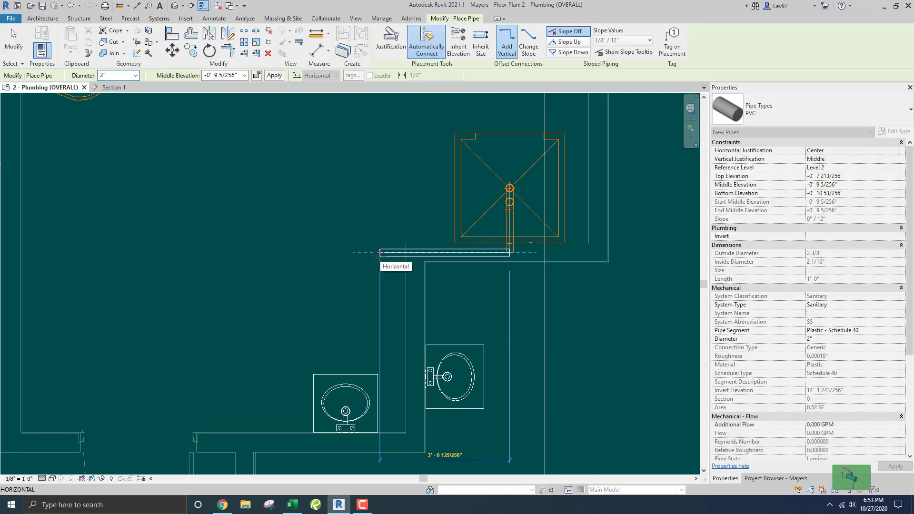
left_click(568, 53)
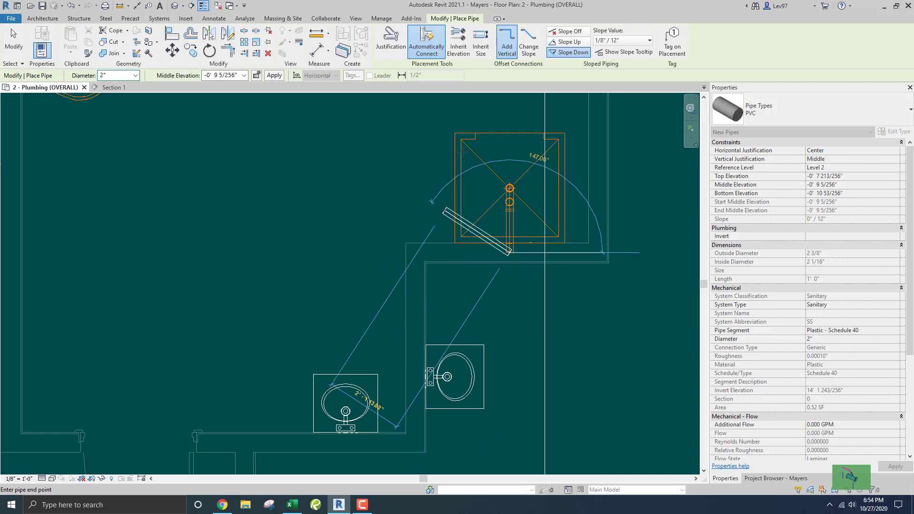
scroll(417, 129, "down", 3)
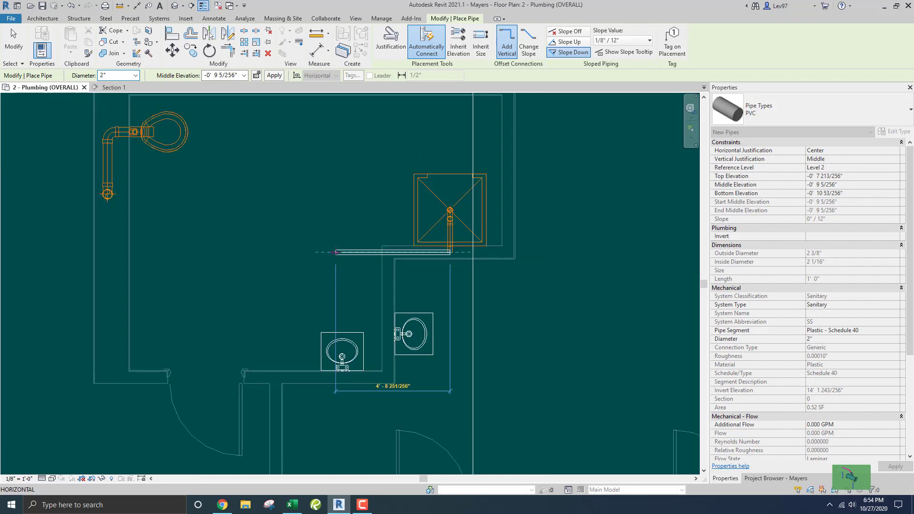
middle_click_drag(346, 255, 517, 246)
scroll(517, 246, "down", 1)
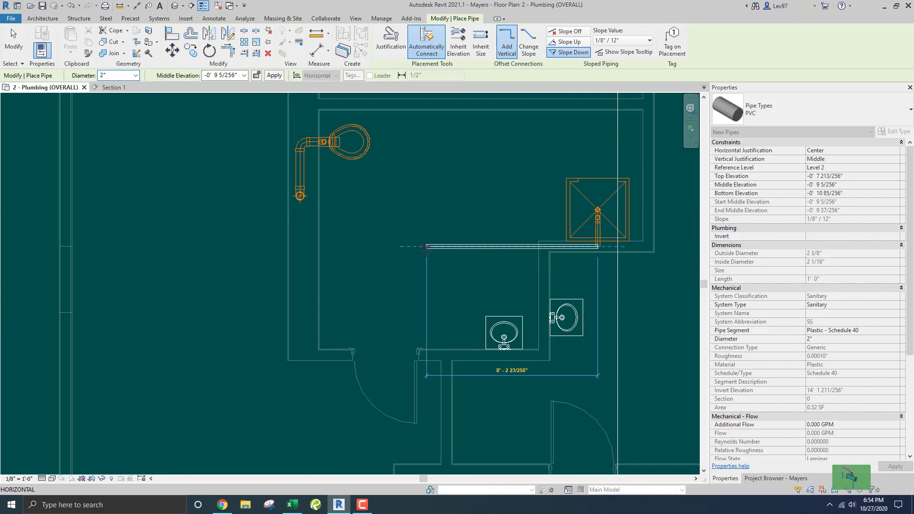
left_click(425, 247)
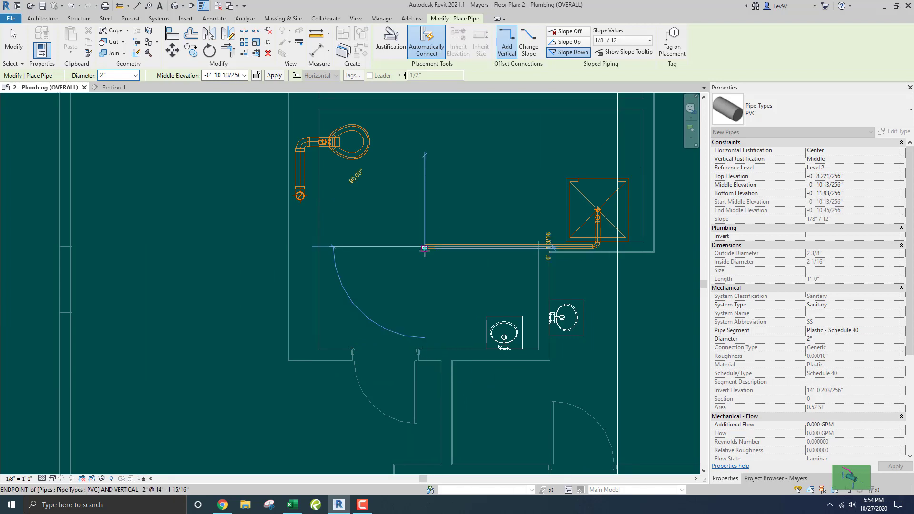
key("Escape")
key("Escape")
Step: Shift the Section 1 line further left on the plan
middle_click_drag(469, 290, 377, 229)
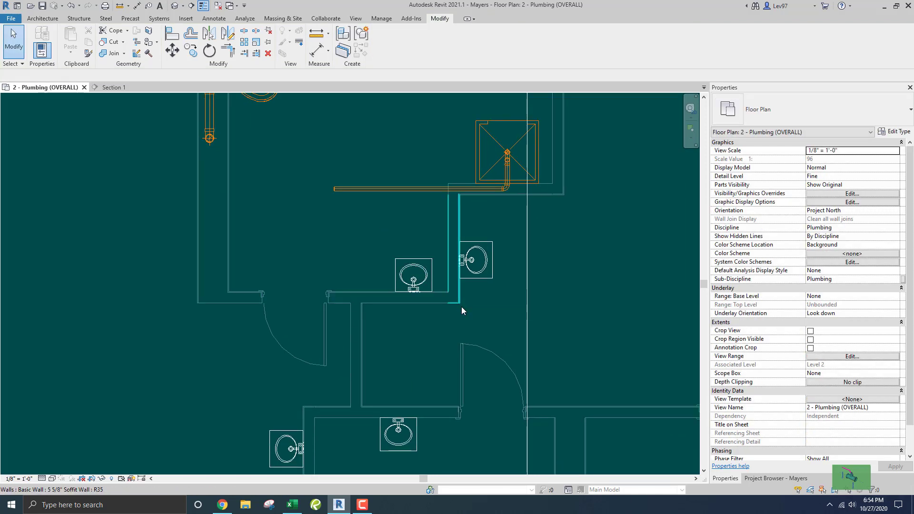
scroll(461, 306, "down", 3)
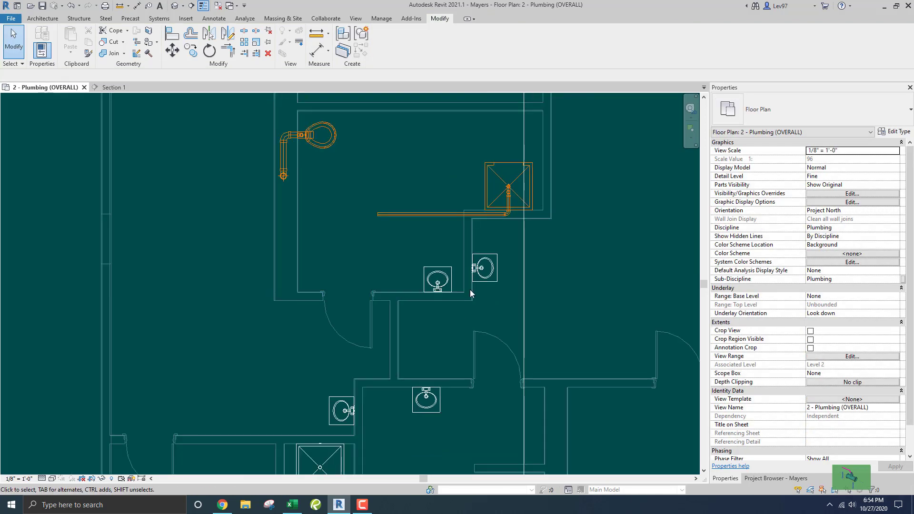
left_click_drag(522, 311, 450, 295)
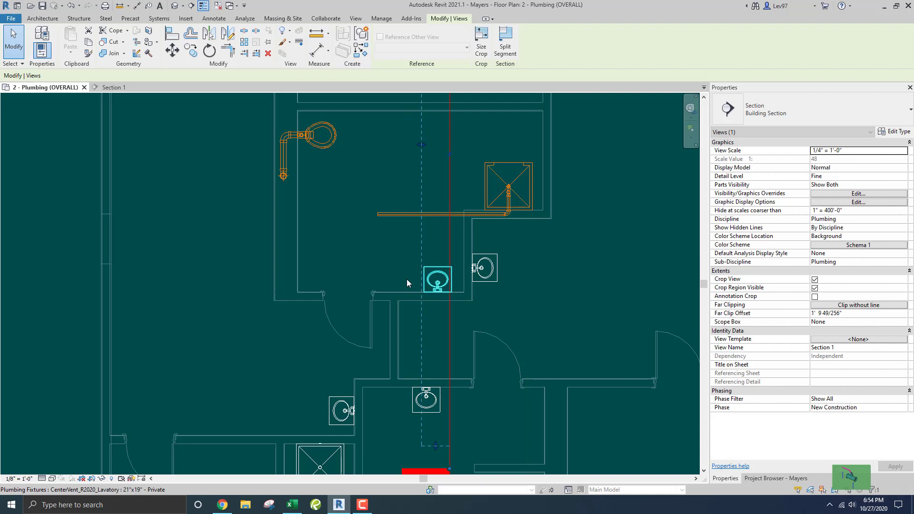
Step: Deselect the section line, open Section 1, and select the right-hand sink
left_click(393, 250)
middle_click_drag(380, 262, 330, 272)
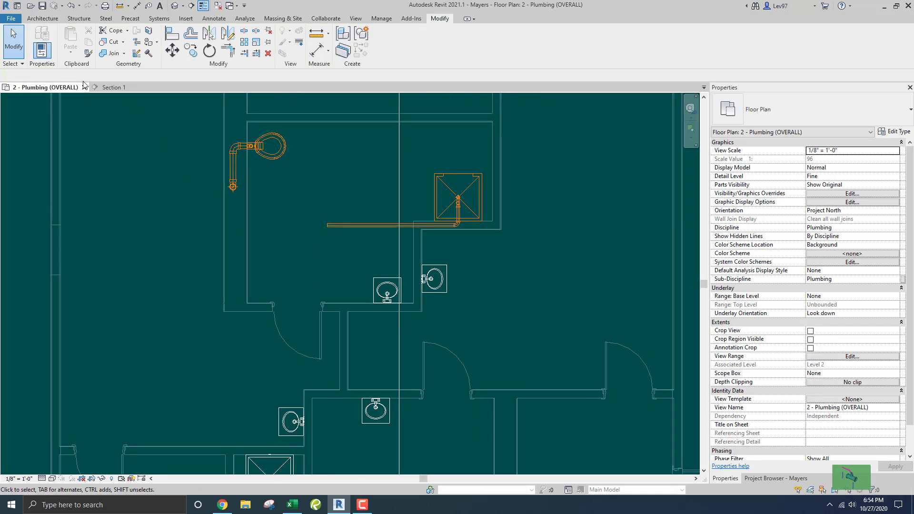
left_click(112, 88)
scroll(304, 190, "down", 2)
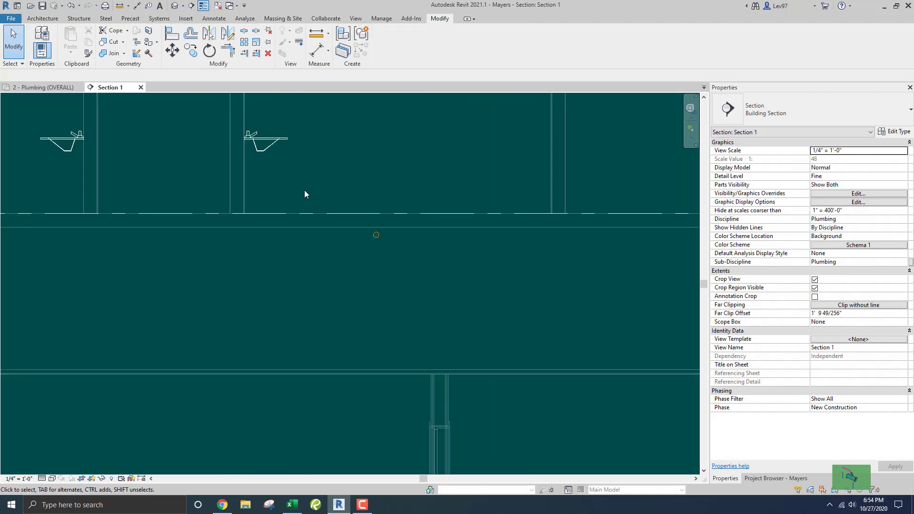
middle_click_drag(304, 189, 376, 236)
scroll(376, 236, "up", 2)
left_click(369, 175)
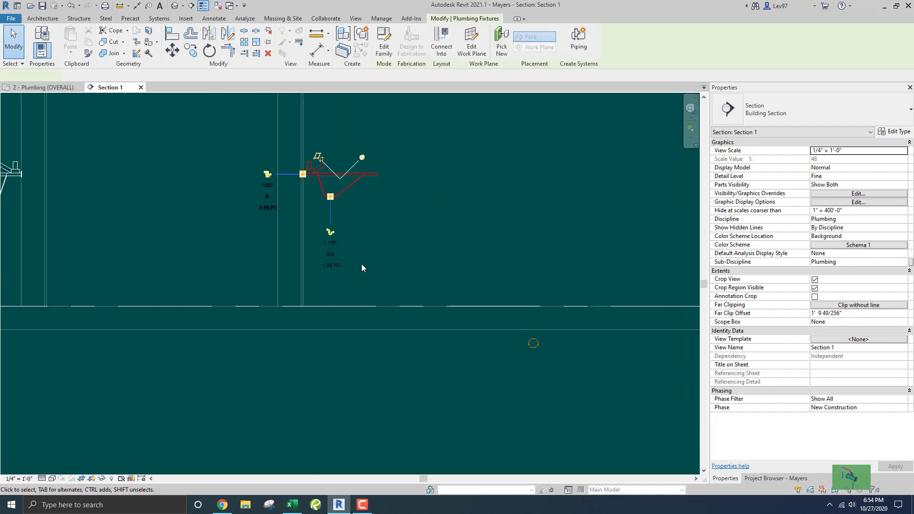
Step: Draw an unsloped short drop and horizontal trap arm from the sink's drain connector
left_click(330, 233)
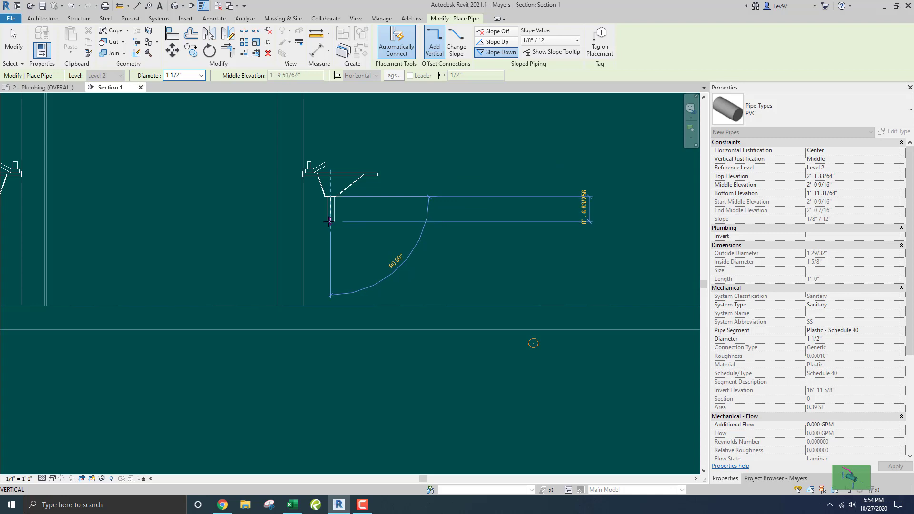
left_click(328, 224)
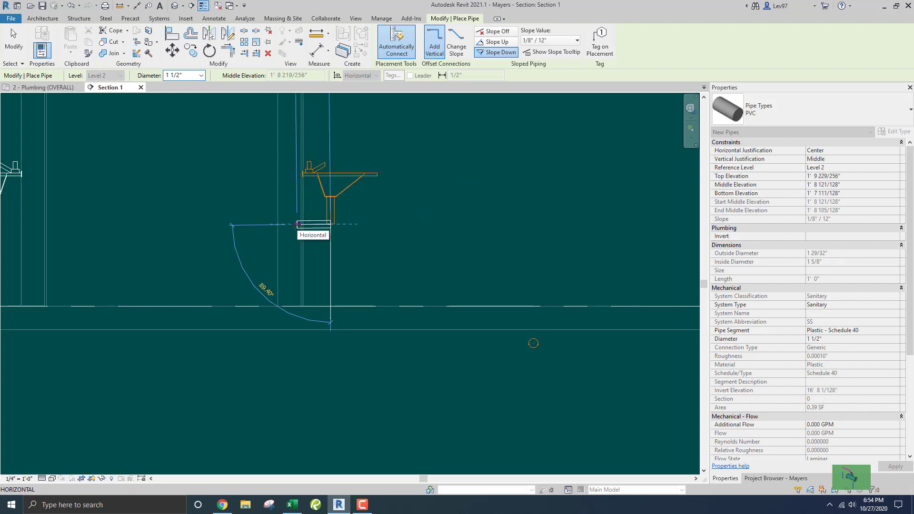
left_click(496, 32)
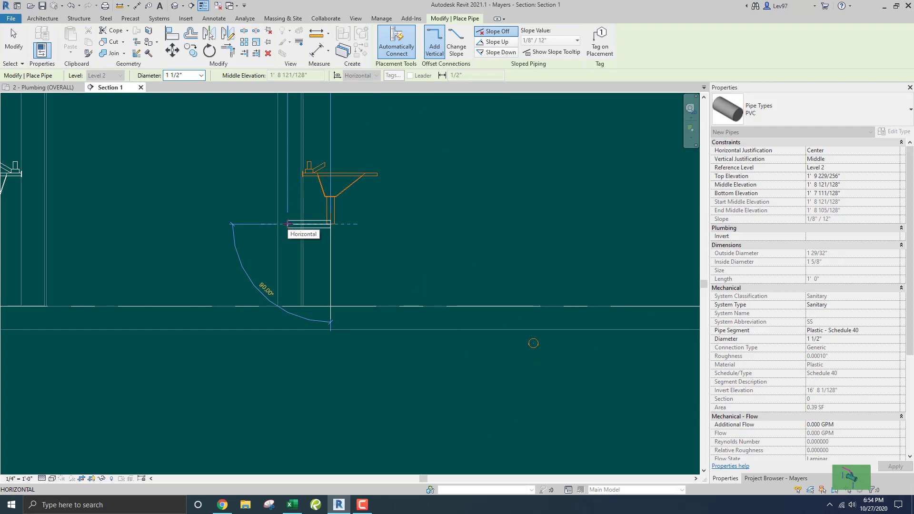
left_click(287, 224)
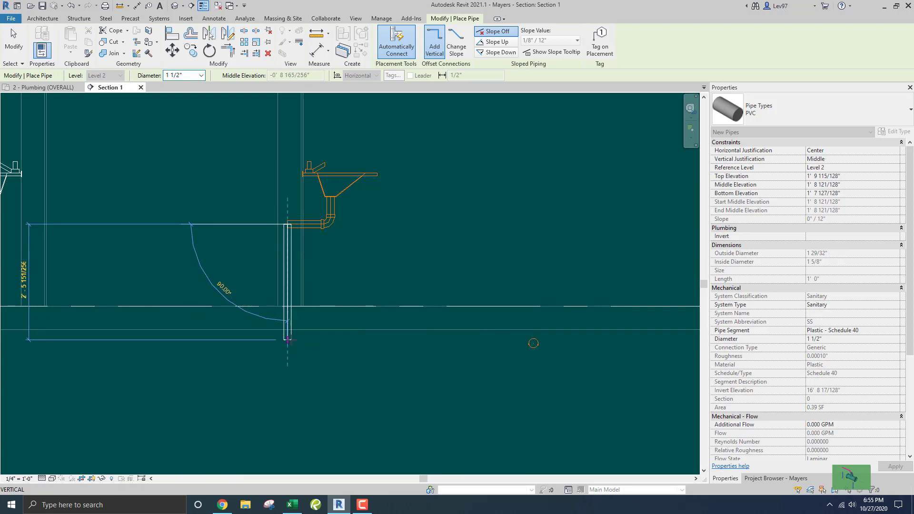
Step: Add a vertical drain down, then a horizontal run east sloping down 1/8" per 12"
left_click(288, 341)
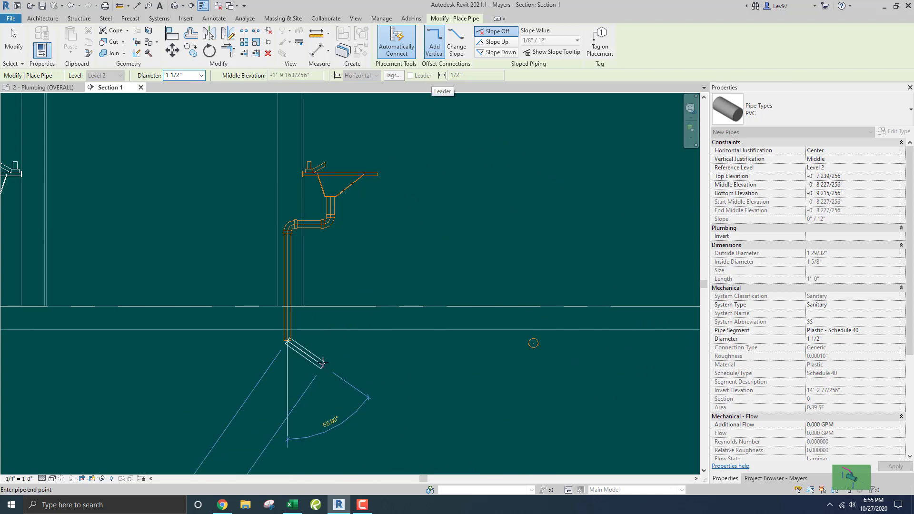
left_click(495, 52)
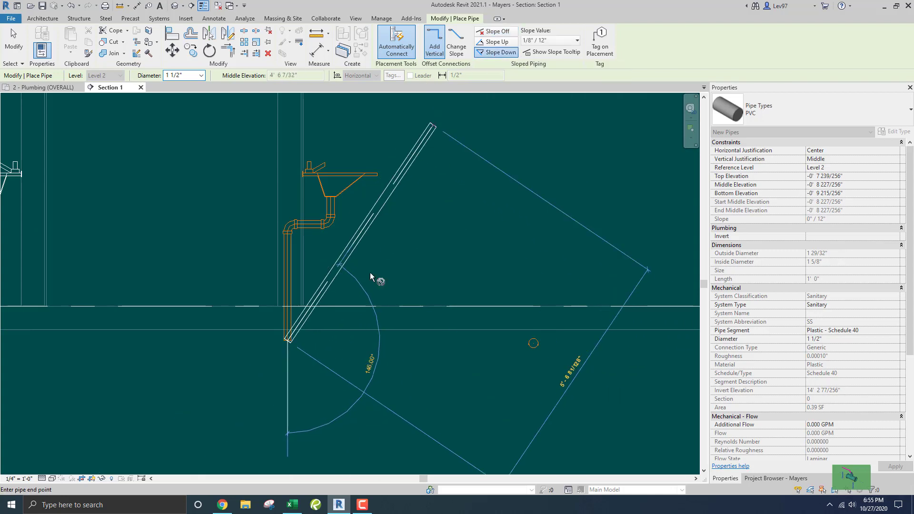
left_click(516, 341)
key("Escape")
key("Escape")
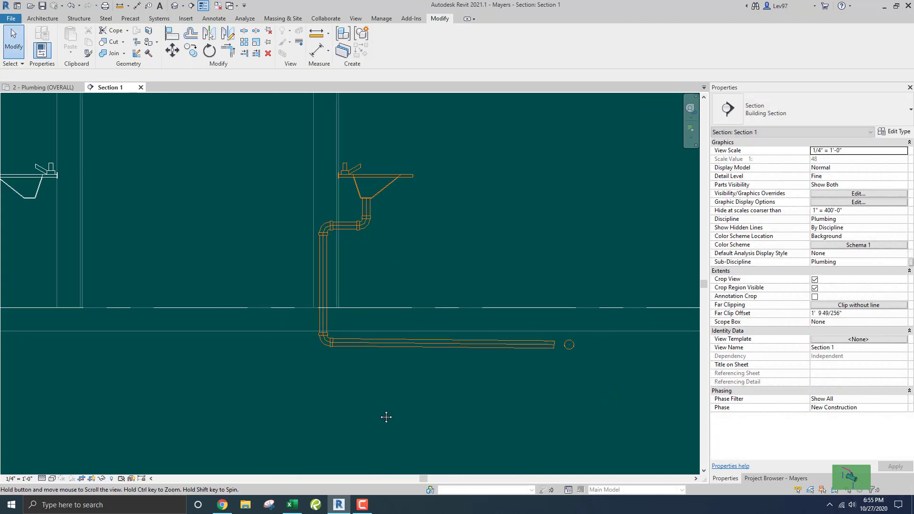
Step: Select the whole drain run and set its pipe diameter to 2"
left_click(329, 261)
left_click_drag(375, 393, 290, 337)
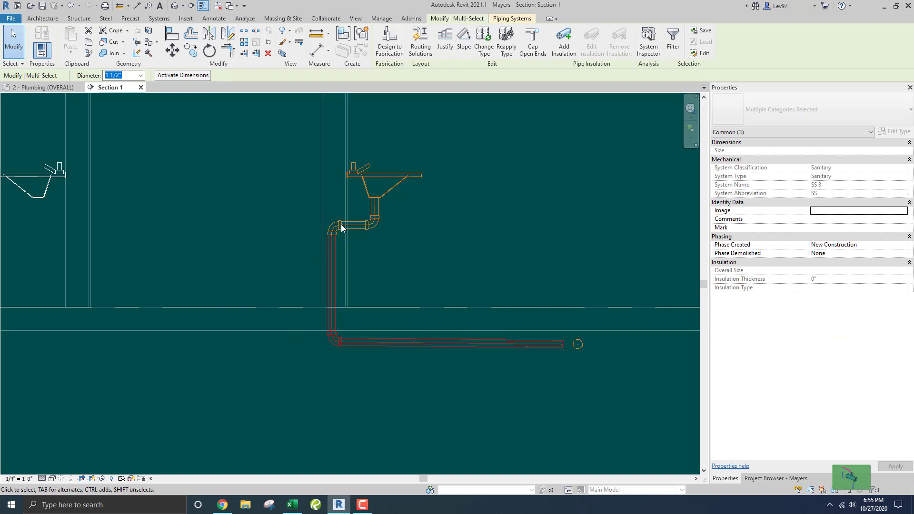
left_click(141, 76)
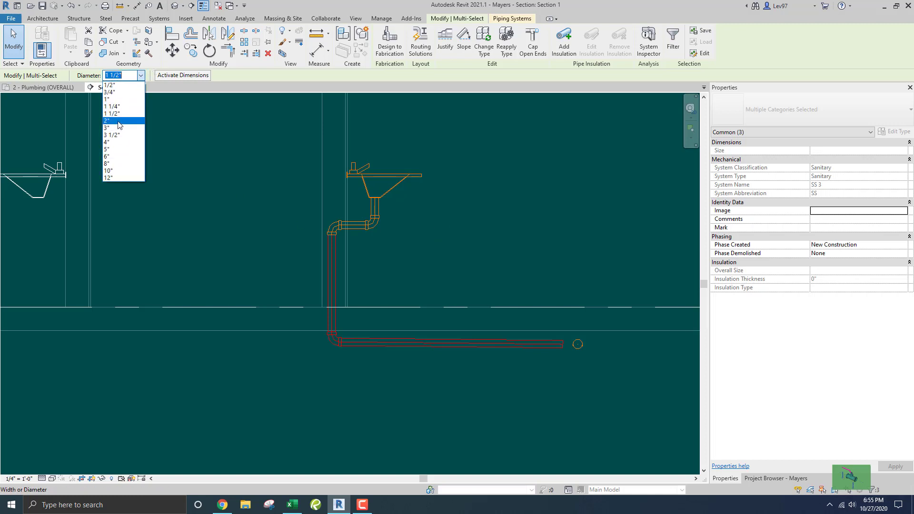
left_click(118, 121)
Step: Replace the elbow below the sink with a P-trap fitting
left_click(205, 216)
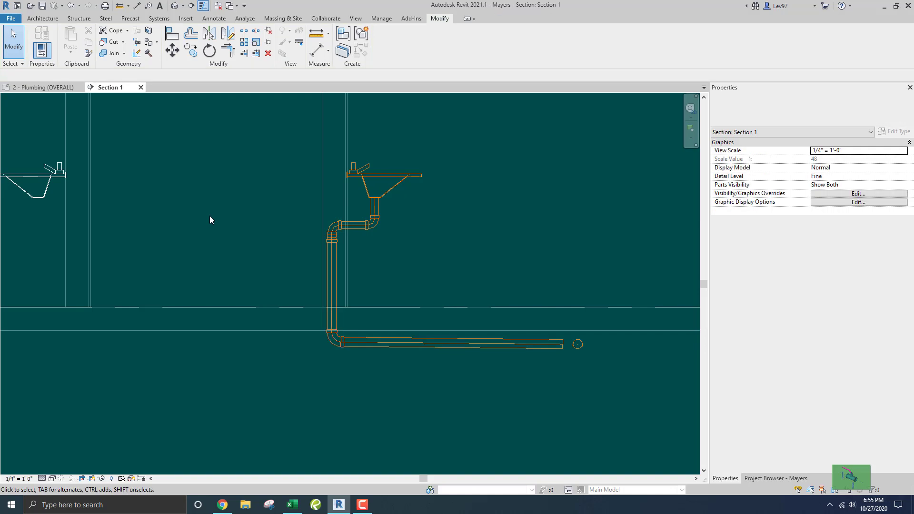
left_click(350, 254)
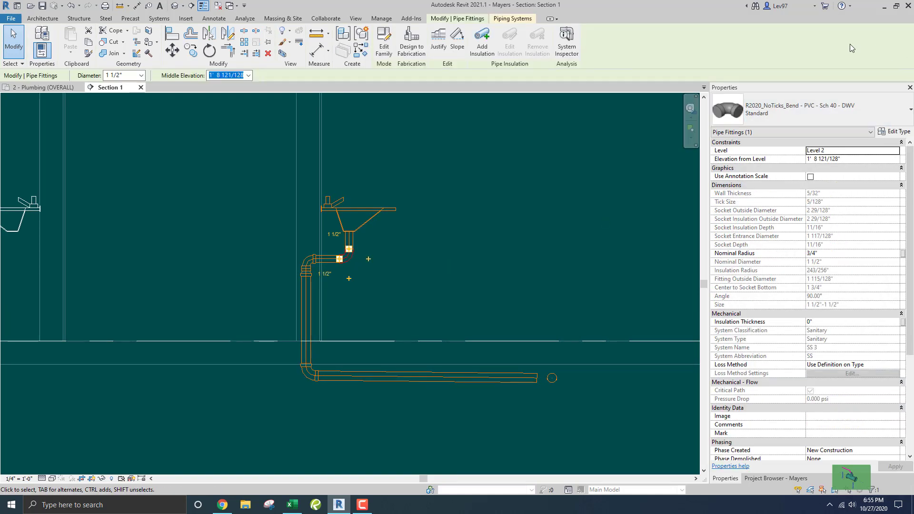
left_click(800, 114)
left_click(742, 200)
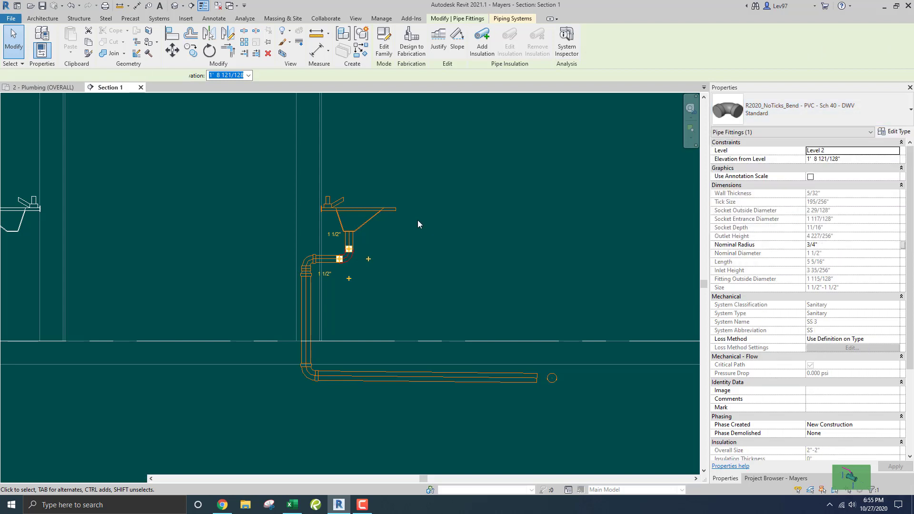
left_click(417, 268)
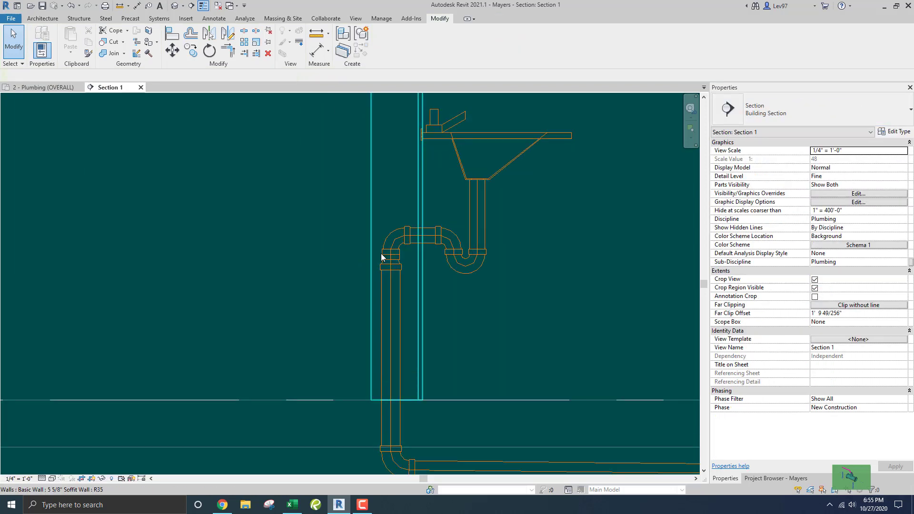
Step: Raise the short horizontal trap arm up to meet the P-trap
left_click(427, 240)
left_click_drag(428, 242, 444, 231)
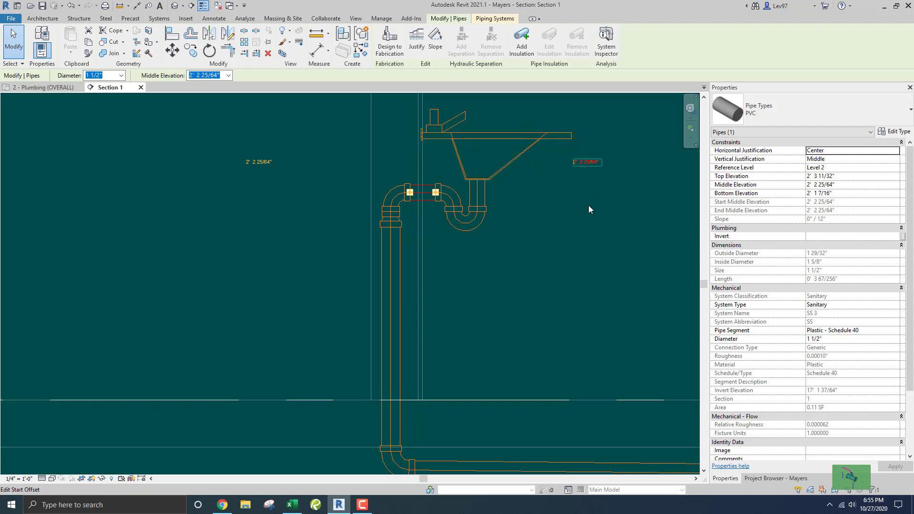
scroll(581, 230, "down", 2)
middle_click_drag(581, 233, 439, 286)
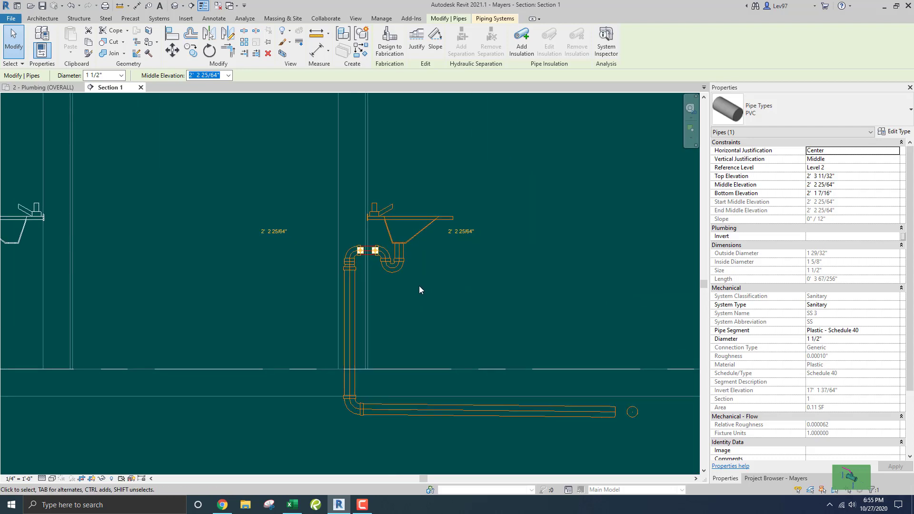
middle_click_drag(459, 282, 340, 243)
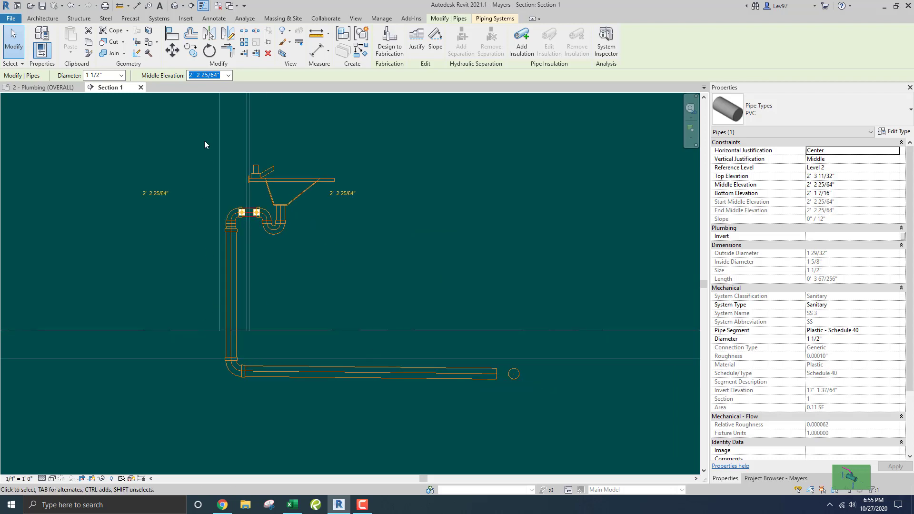
left_click(30, 88)
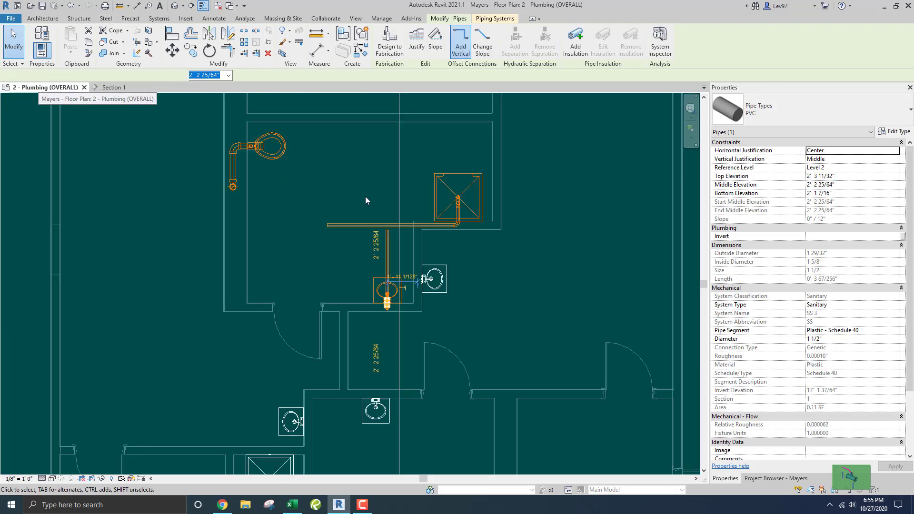
scroll(389, 248, "up", 3)
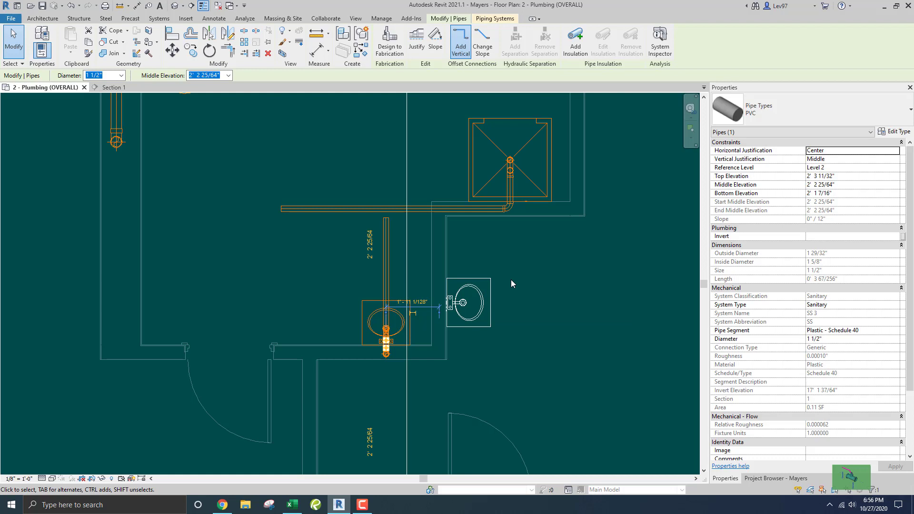
left_click(318, 265)
middle_click_drag(319, 265, 290, 306)
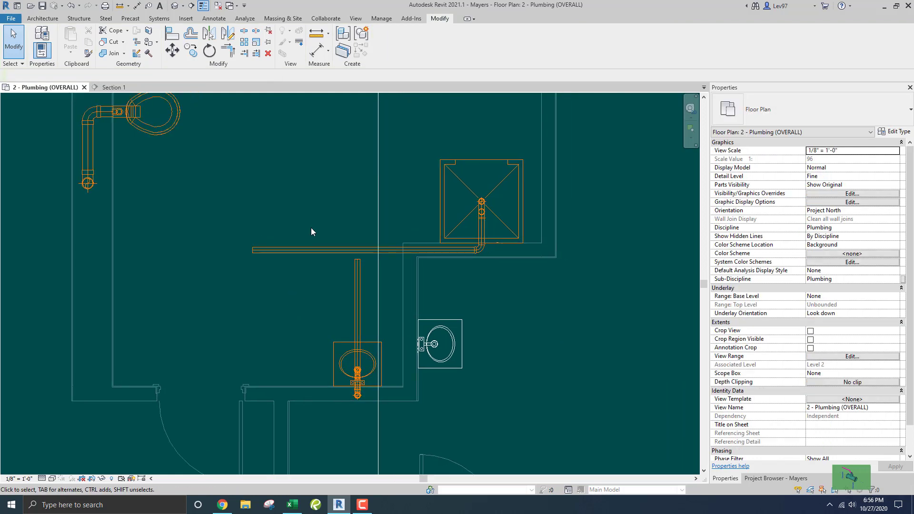
left_click(378, 217)
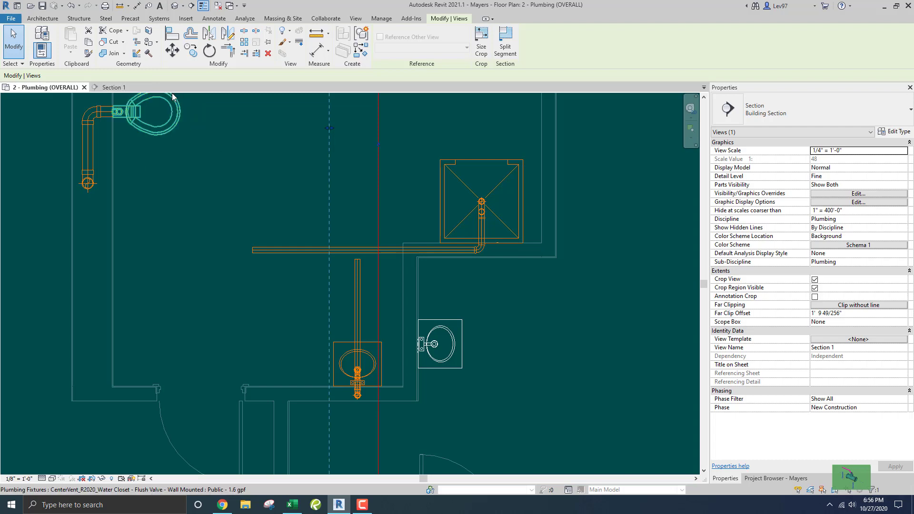
Step: Open the section view from its line, then return to the plumbing floor plan
right_click(404, 207)
left_click(443, 264)
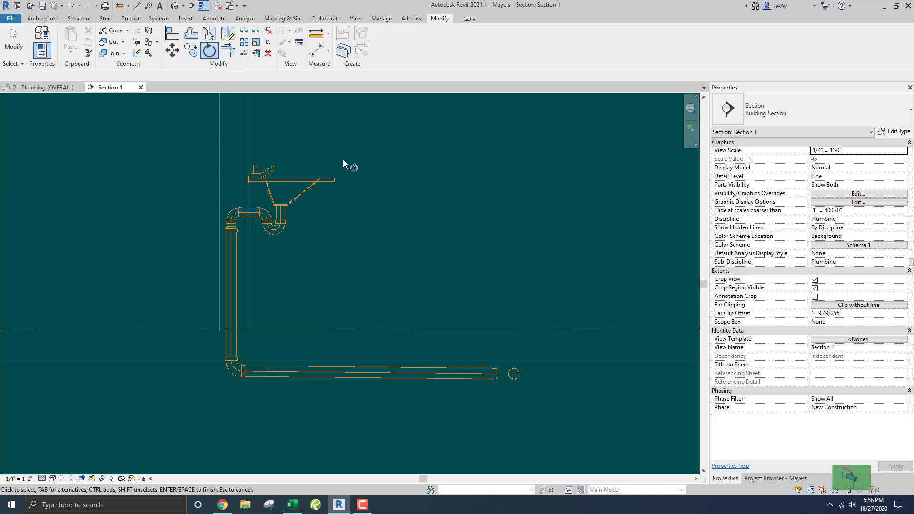
left_click(41, 88)
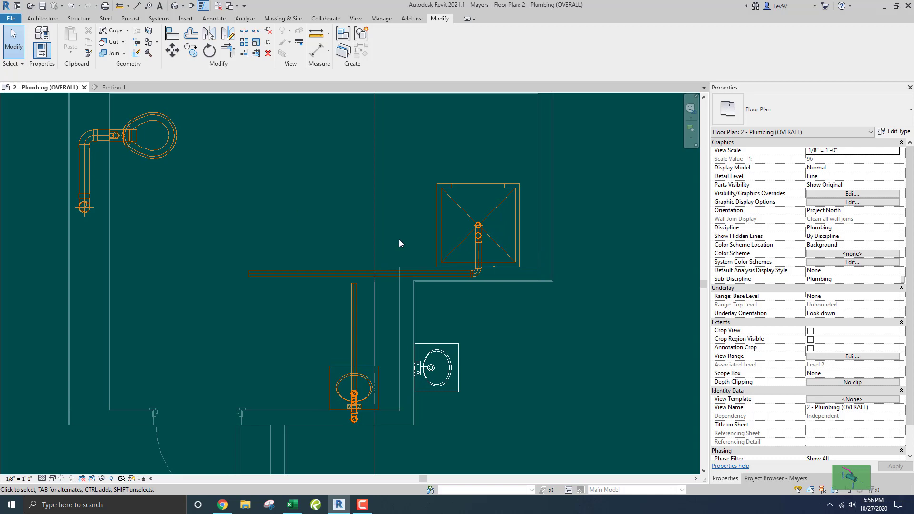
Step: Make a first rotation of the section line about a centre placed on the line
left_click(377, 229)
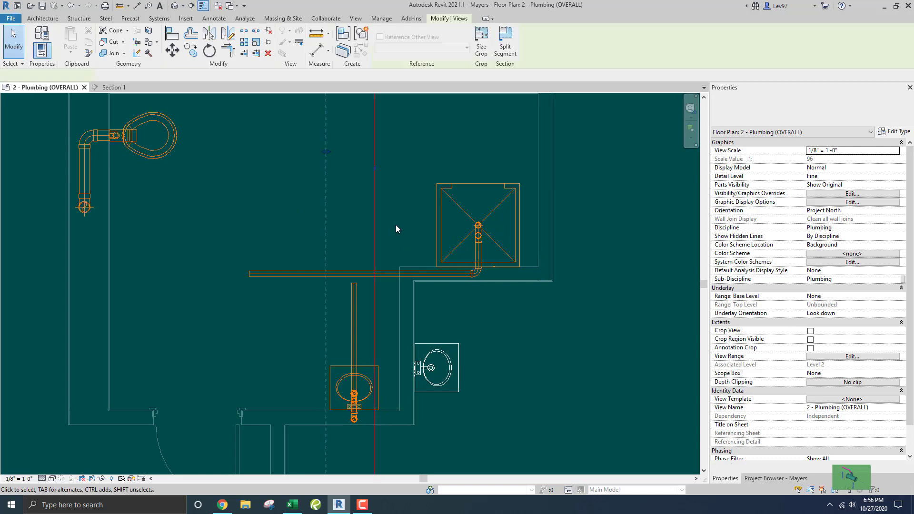
left_click(209, 51)
left_click(257, 75)
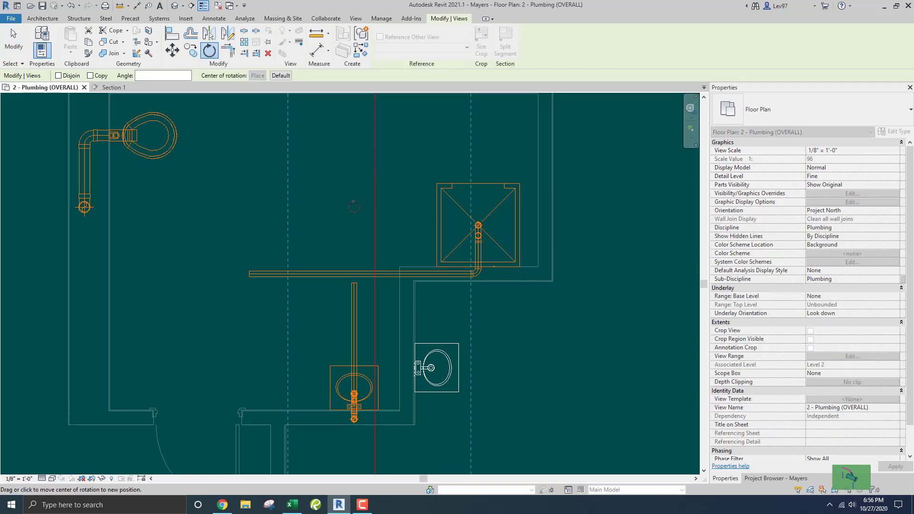
left_click(378, 219)
left_click(275, 211)
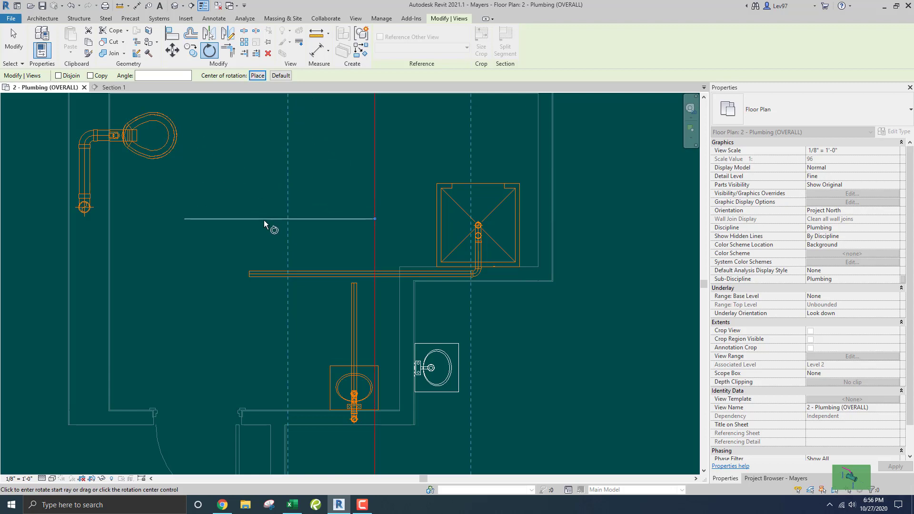
left_click(265, 217)
left_click(285, 197)
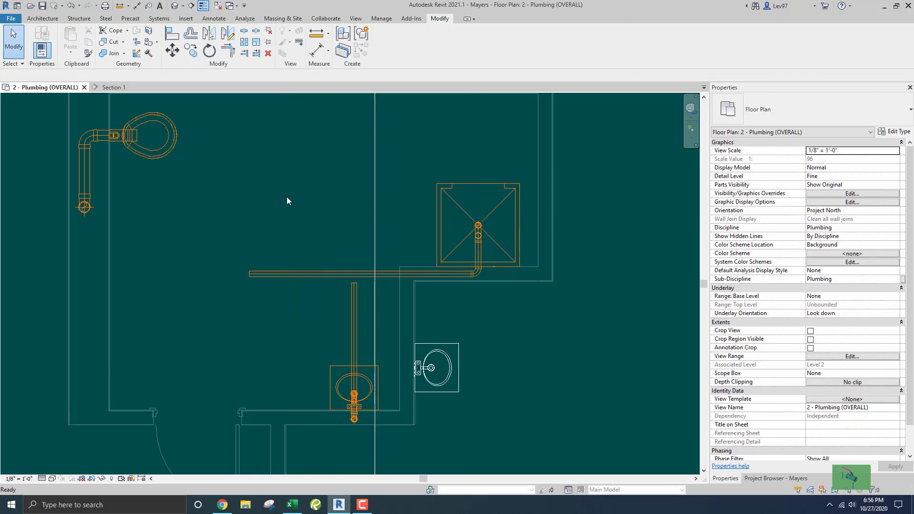
Step: Rotate the section line 90° to horizontal and drag it down across the lower fixture's drain
left_click(376, 215)
left_click(209, 50)
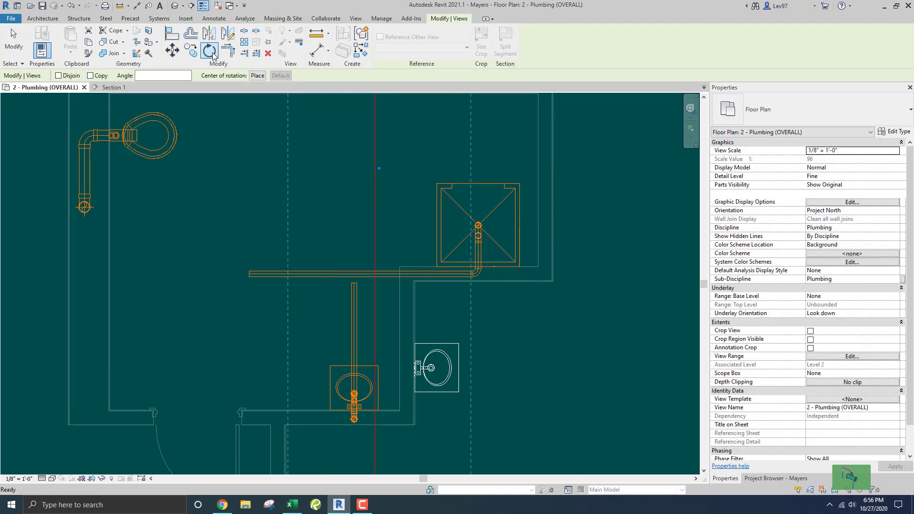
left_click(258, 77)
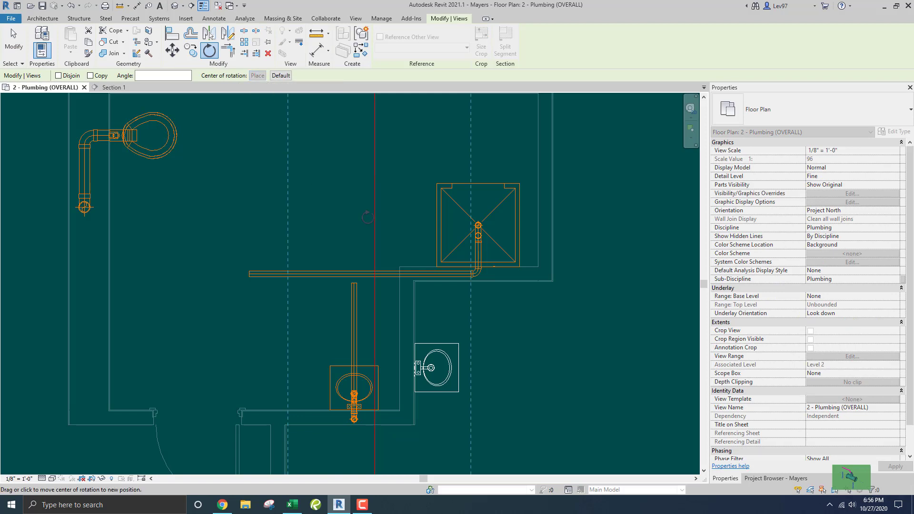
left_click(374, 220)
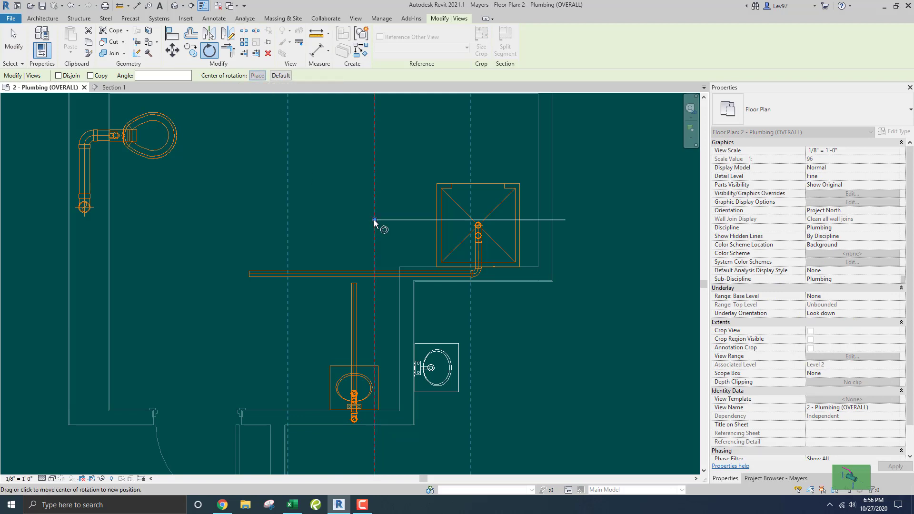
left_click(332, 221)
type("90")
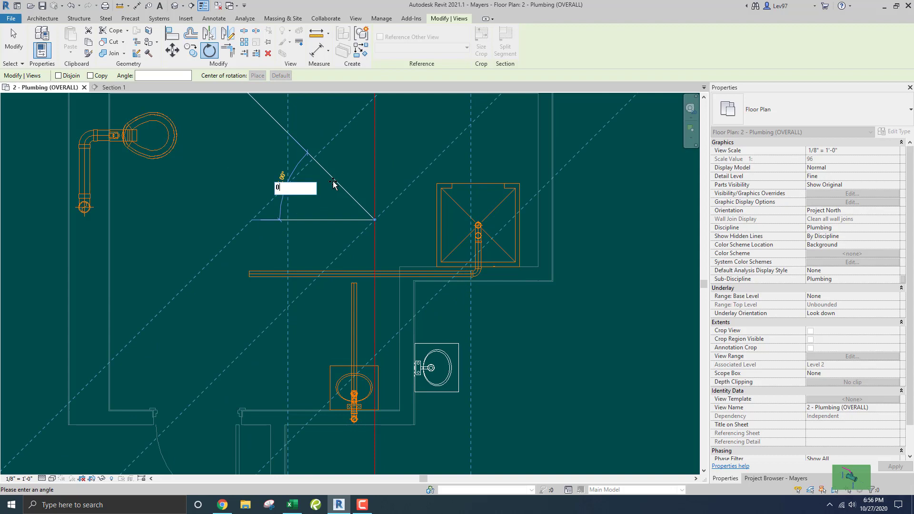
key("Return")
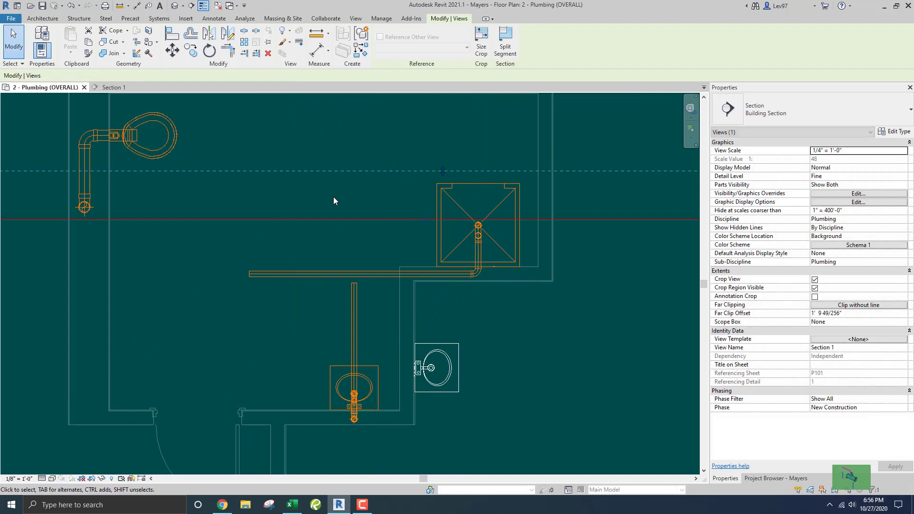
left_click_drag(378, 383, 380, 389)
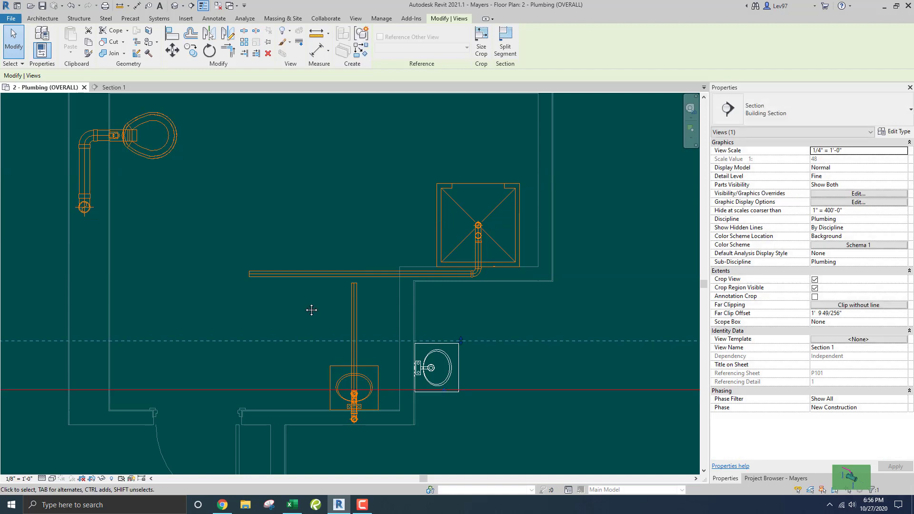
middle_click_drag(310, 310, 324, 294)
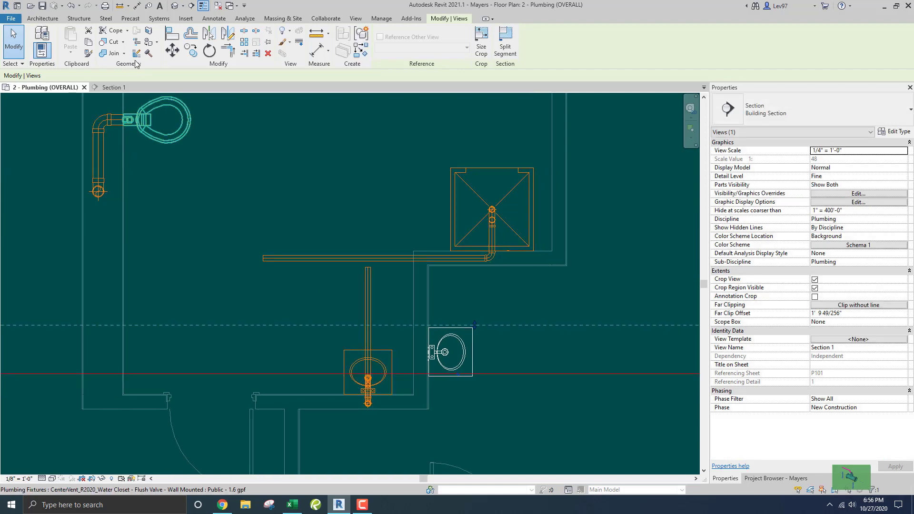
Step: In Section 1, draw a 1 1/2" drain from the right lavatory across, down below floor, and west to the stack
left_click(114, 88)
scroll(316, 252, "down", 2)
scroll(525, 214, "up", 3)
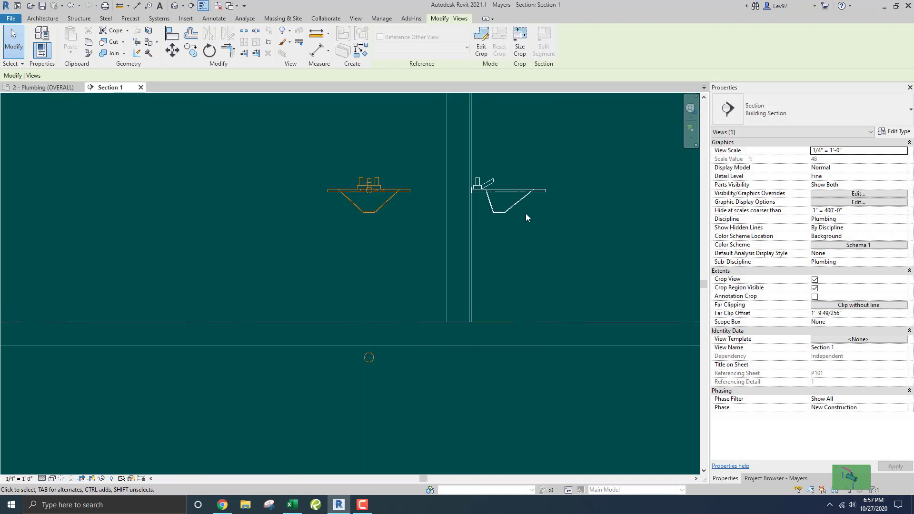
left_click(532, 235)
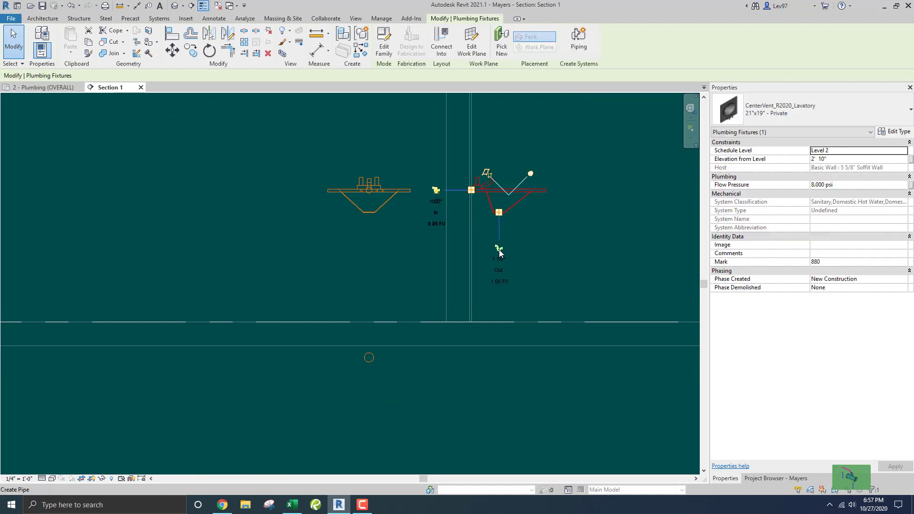
left_click(497, 248)
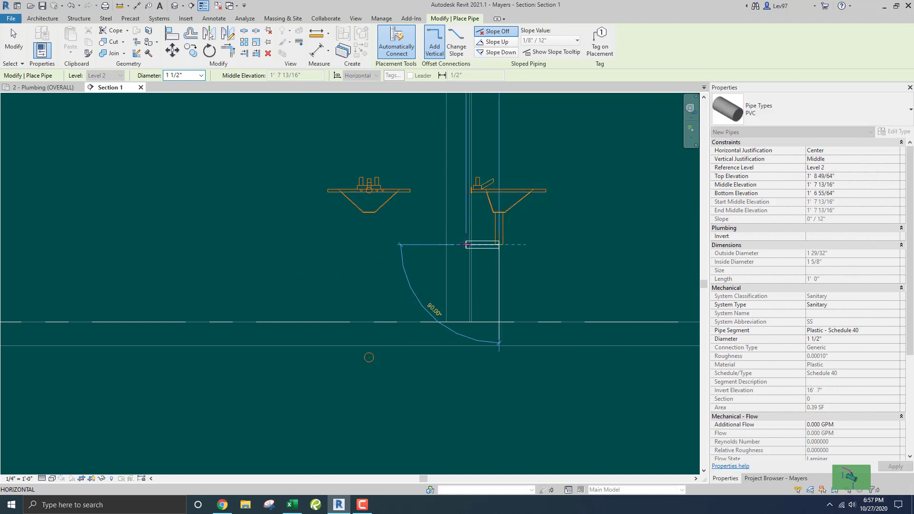
left_click(460, 244)
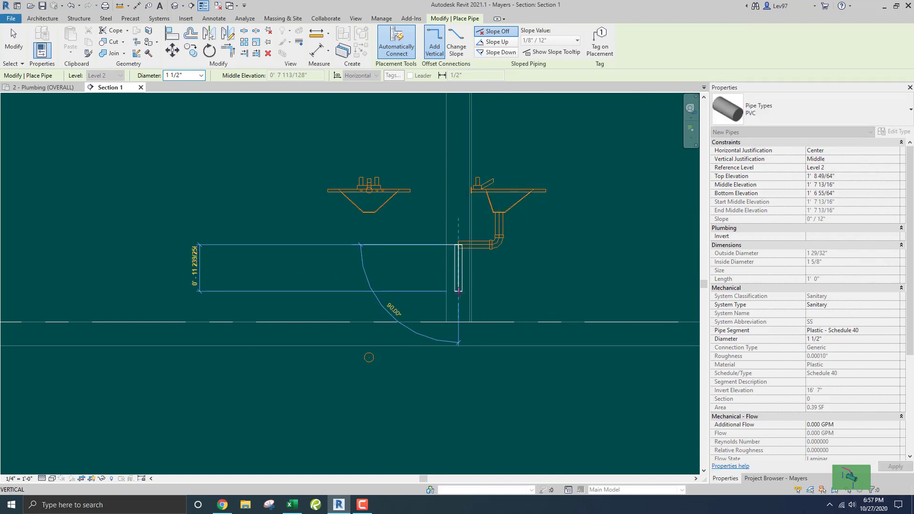
left_click(458, 354)
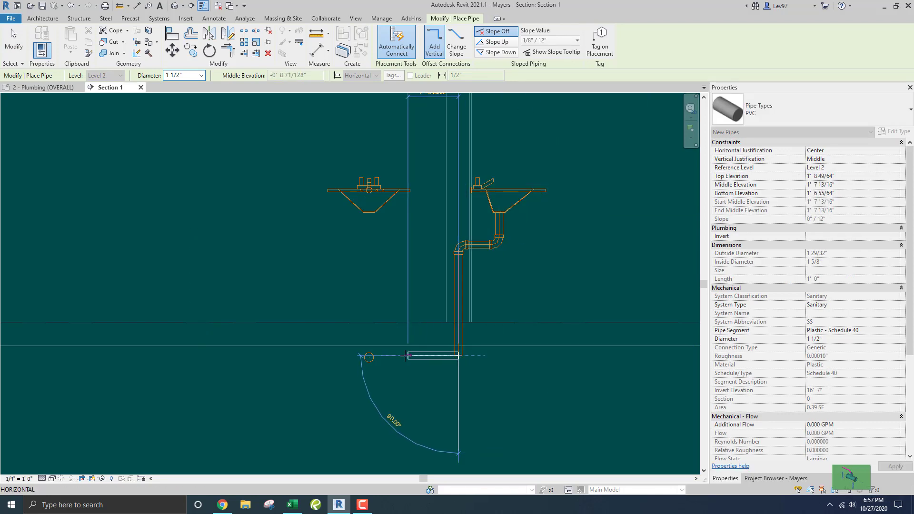
left_click(381, 356)
key("Escape")
key("Escape")
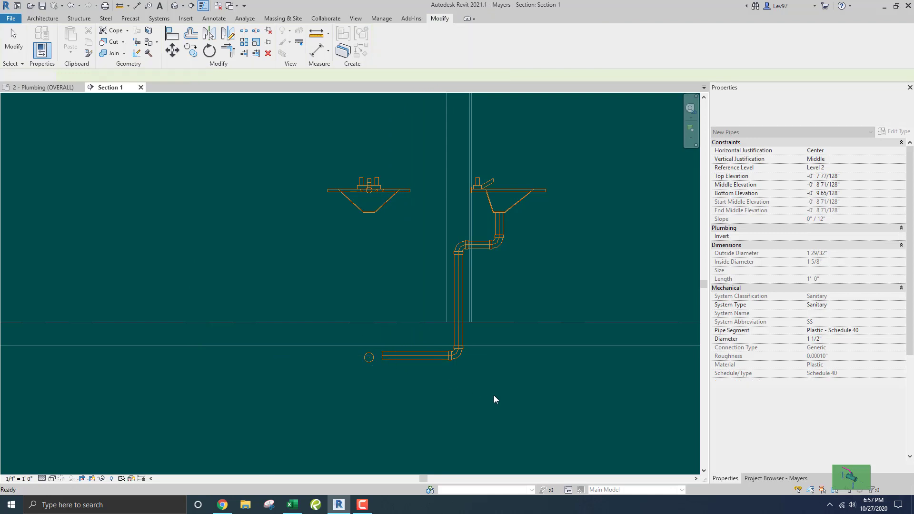
left_click_drag(486, 386, 426, 354)
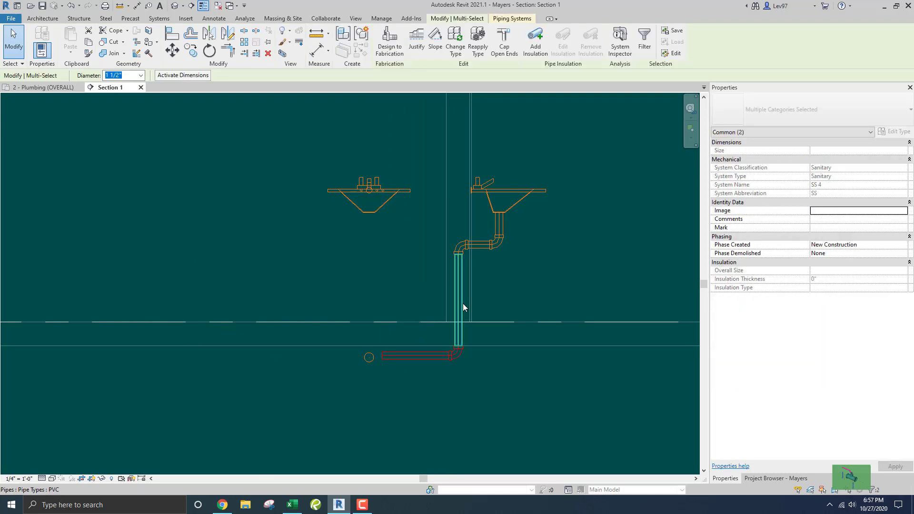
Step: Set the selected drain pipes to 2" diameter
left_click(141, 78)
left_click(122, 125)
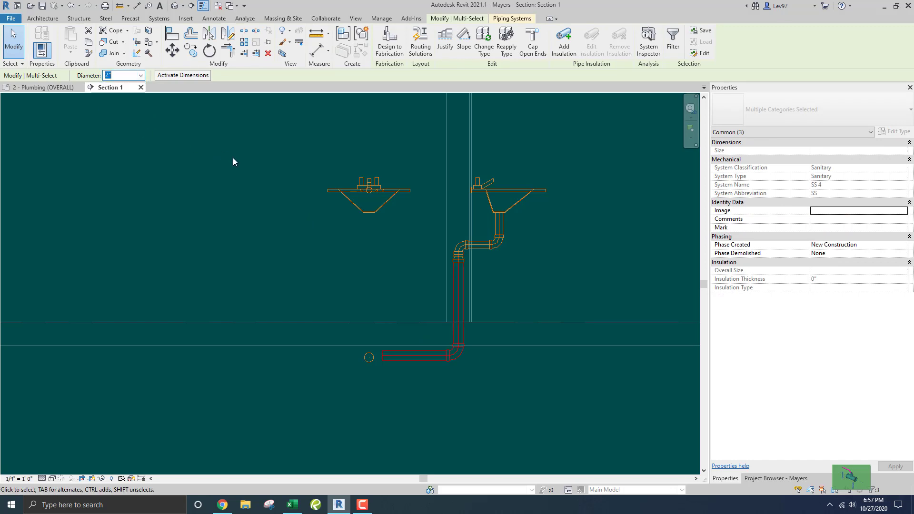
left_click(303, 227)
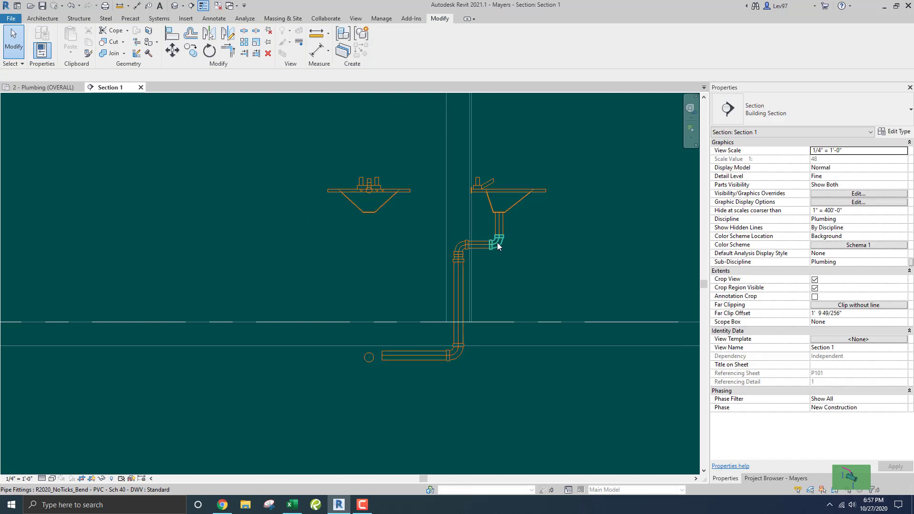
Step: Replace the elbow under the right lavatory with the R20_Trap P Standard fitting
left_click(497, 246)
left_click(828, 115)
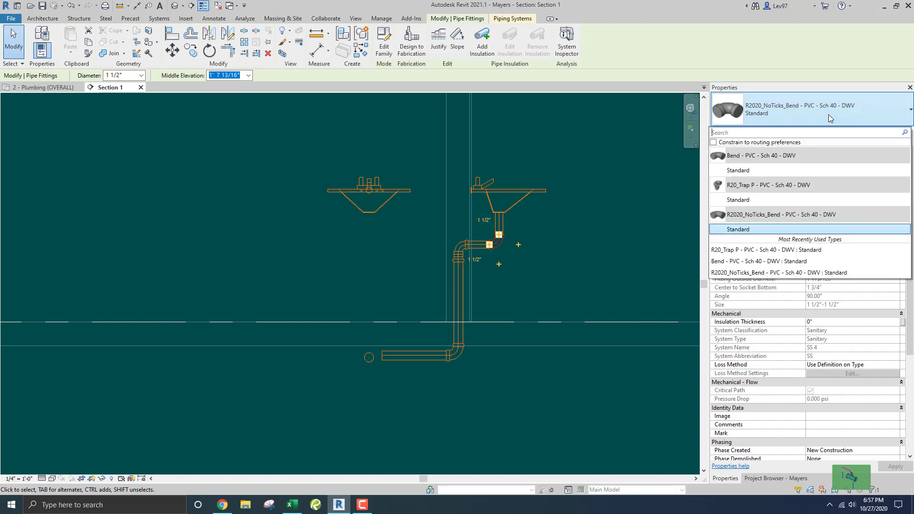
left_click(741, 200)
left_click(540, 272)
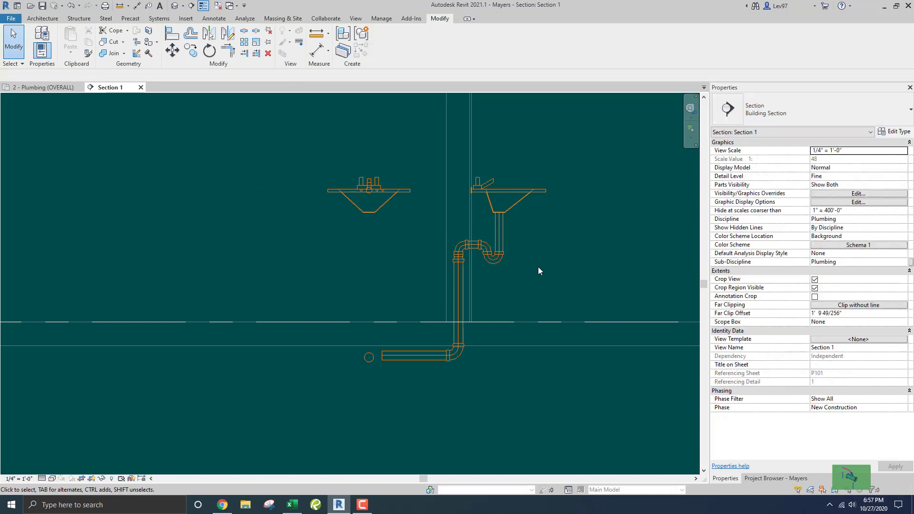
Step: Raise the short horizontal pipe up to meet the P-trap
scroll(533, 259, "up", 4)
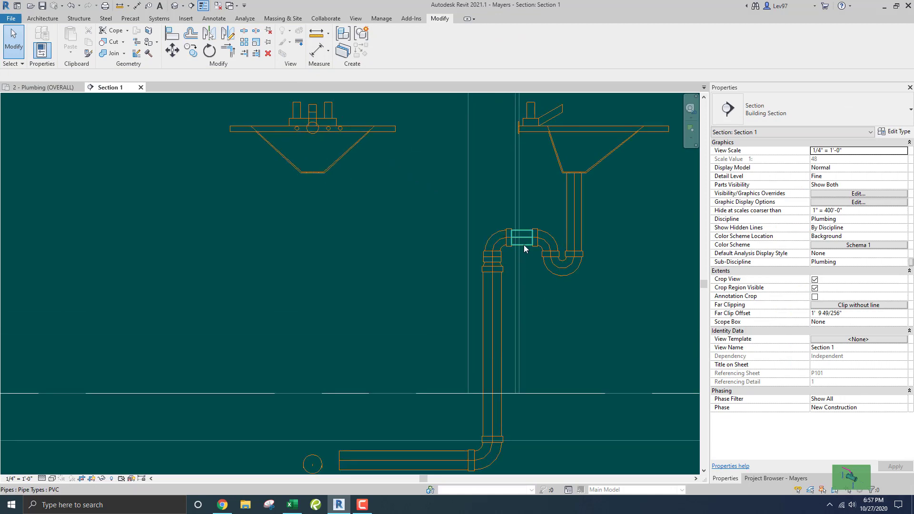
left_click(524, 248)
left_click_drag(524, 240, 525, 183)
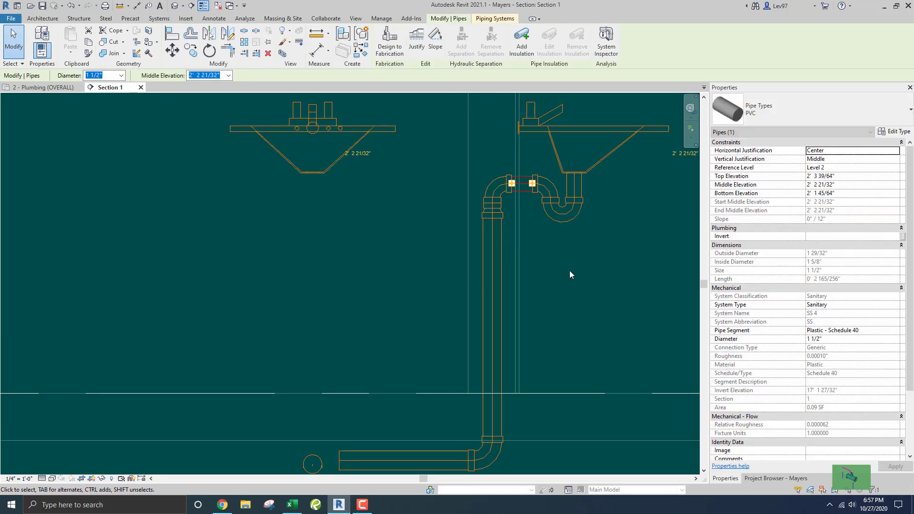
Step: On the 2 - Plumbing (OVERALL) plan, move the section line up across the two sinks
scroll(571, 274, "down", 2)
scroll(479, 308, "up", 2)
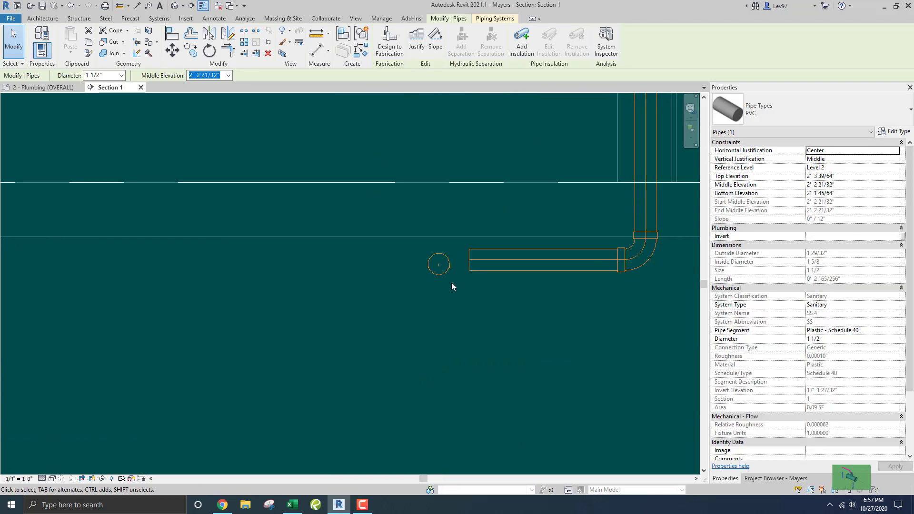
scroll(462, 280, "up", 2)
scroll(439, 290, "up", 1)
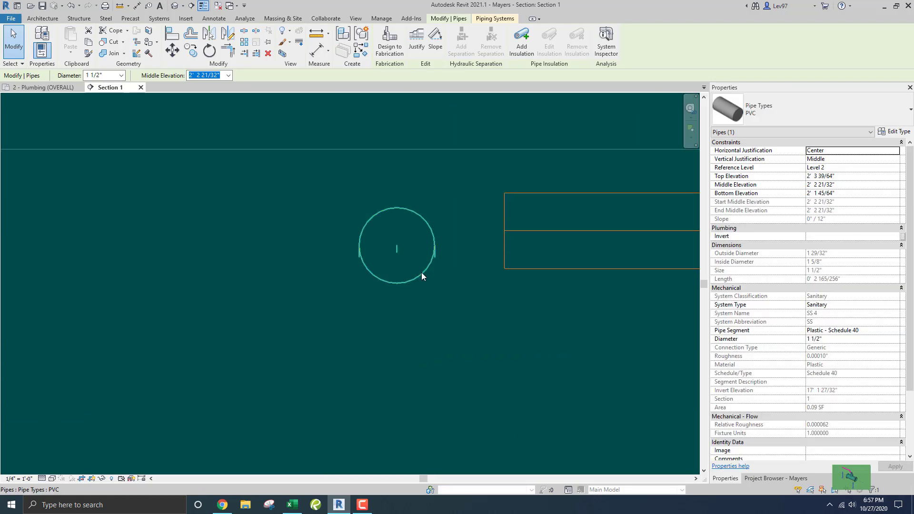
scroll(421, 275, "down", 1)
left_click(40, 87)
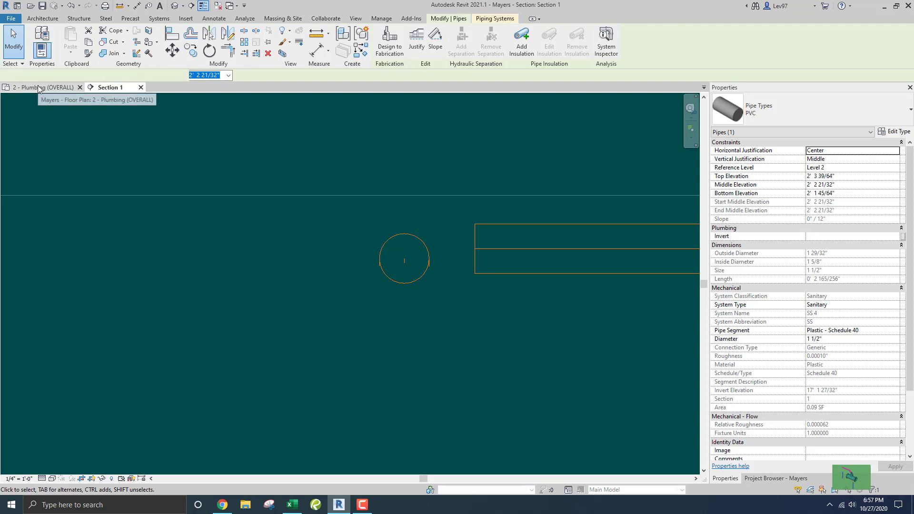
middle_click_drag(362, 329, 338, 247)
scroll(381, 315, "up", 3)
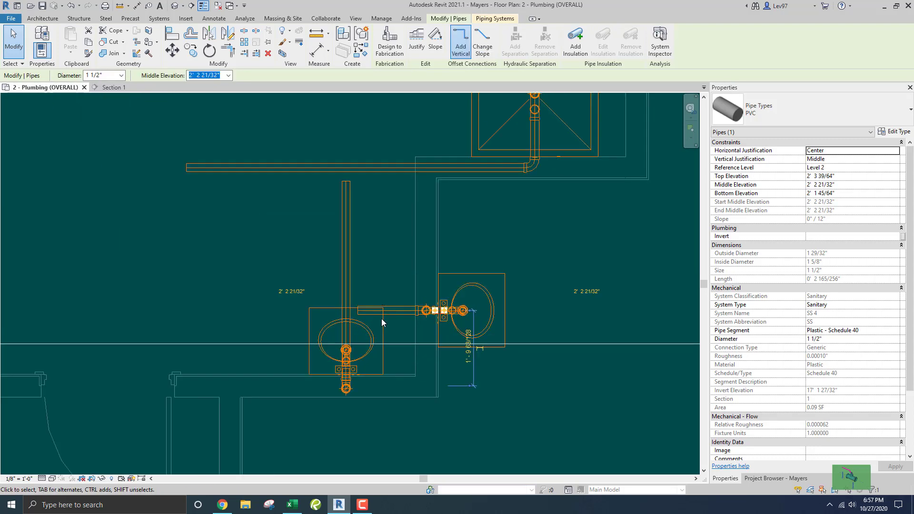
left_click(413, 353)
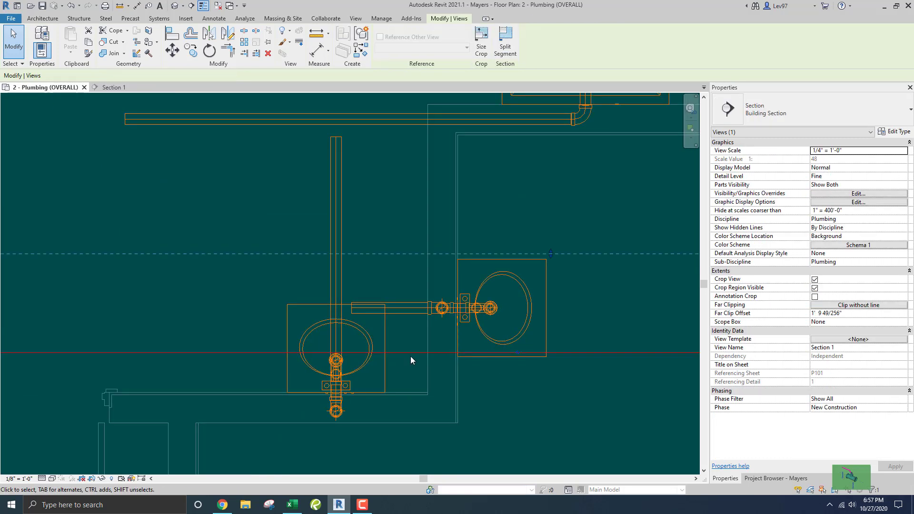
left_click_drag(410, 355, 400, 324)
Step: Pull Section 1's far clip in to 0' 6 163/256" and return to Section 1
left_click_drag(539, 224, 542, 298)
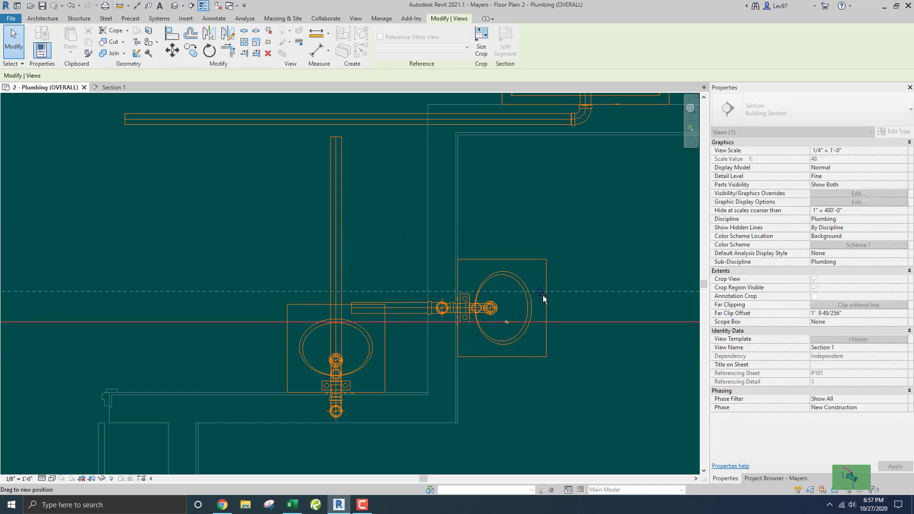
left_click_drag(544, 299, 544, 299)
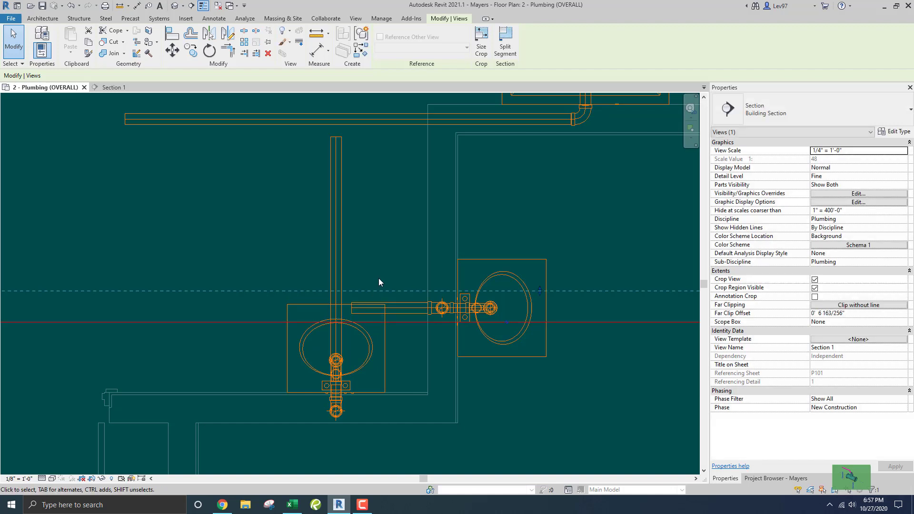
scroll(378, 278, "up", 2)
scroll(337, 290, "up", 1)
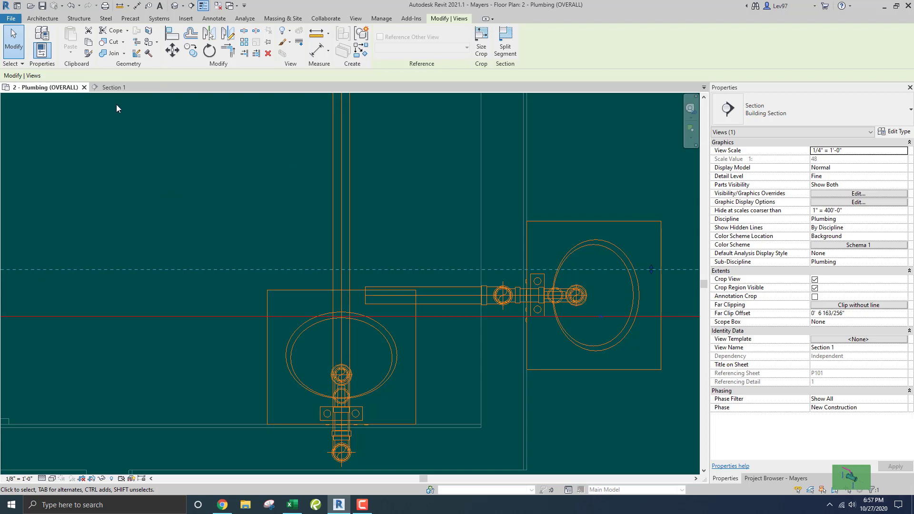
left_click(114, 89)
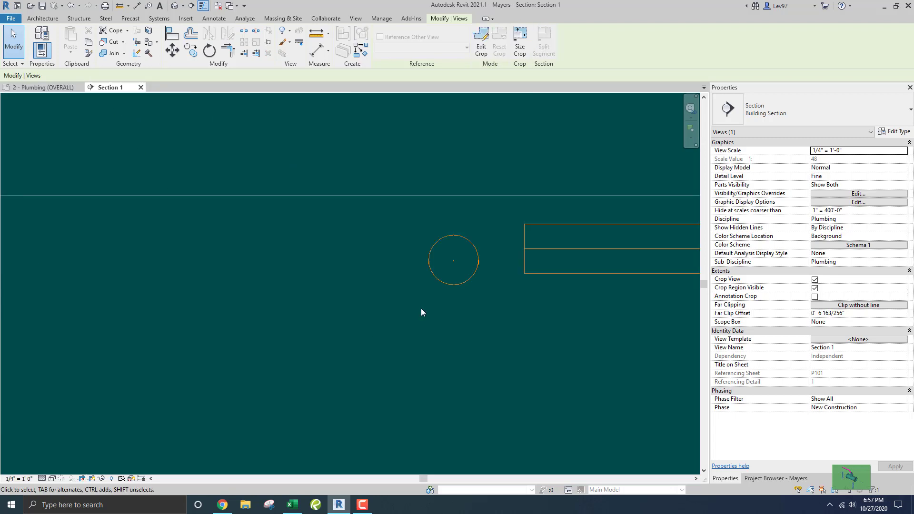
Step: Using DL, draw a thin horizontal detail line from the pipe circle's centre to the right
scroll(365, 256, "up", 5)
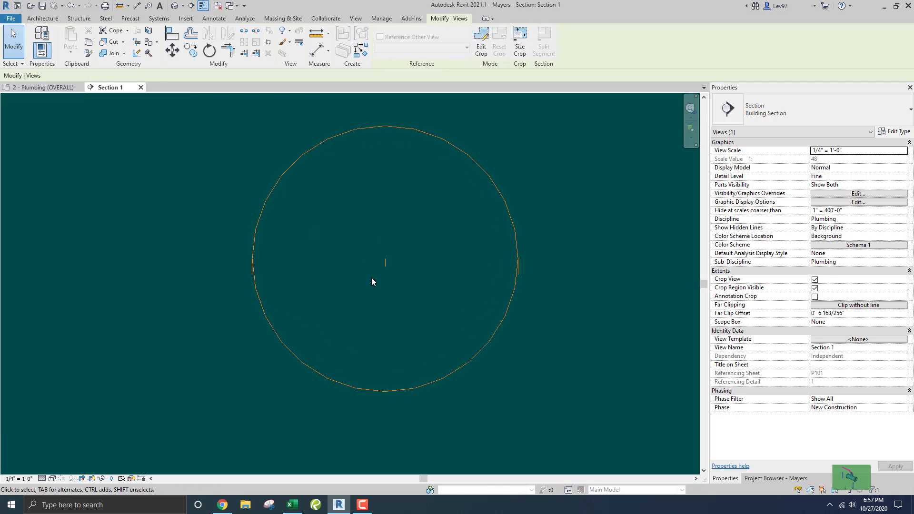
key("d")
key("l")
scroll(368, 261, "up", 2)
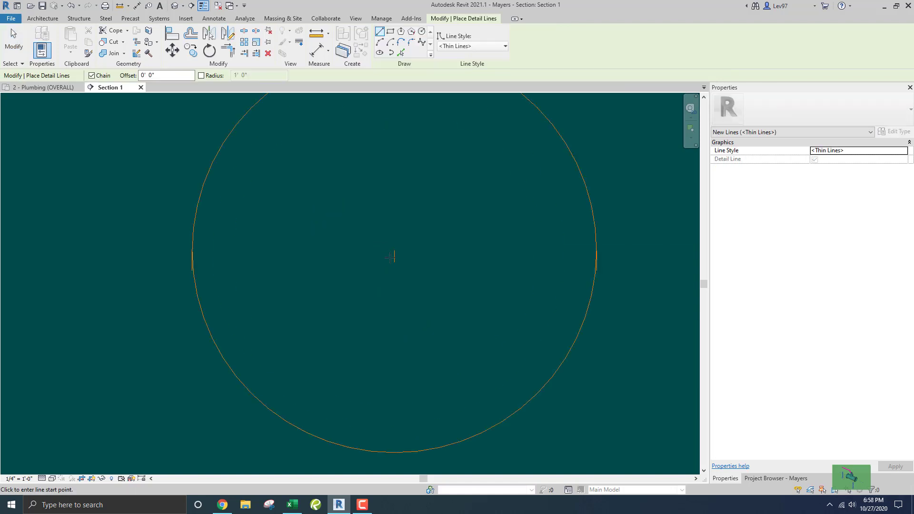
left_click(394, 257)
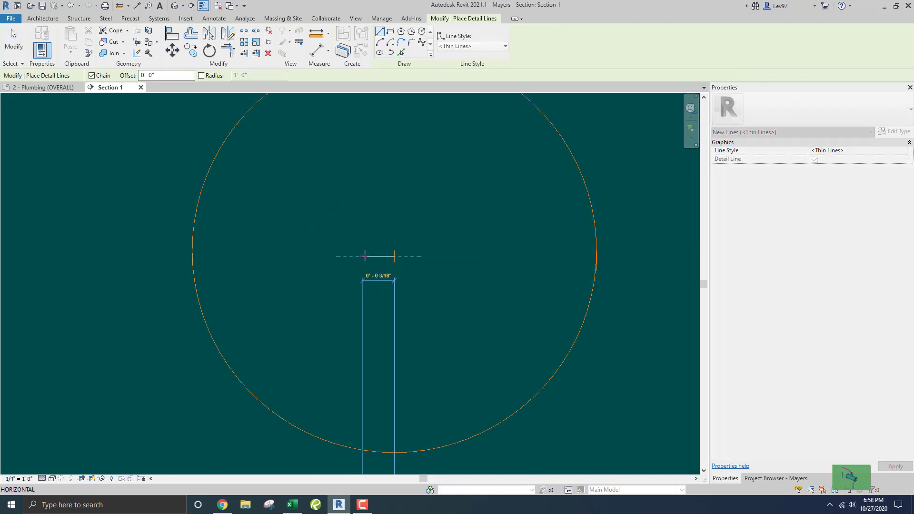
scroll(380, 252, "down", 5)
left_click(495, 254)
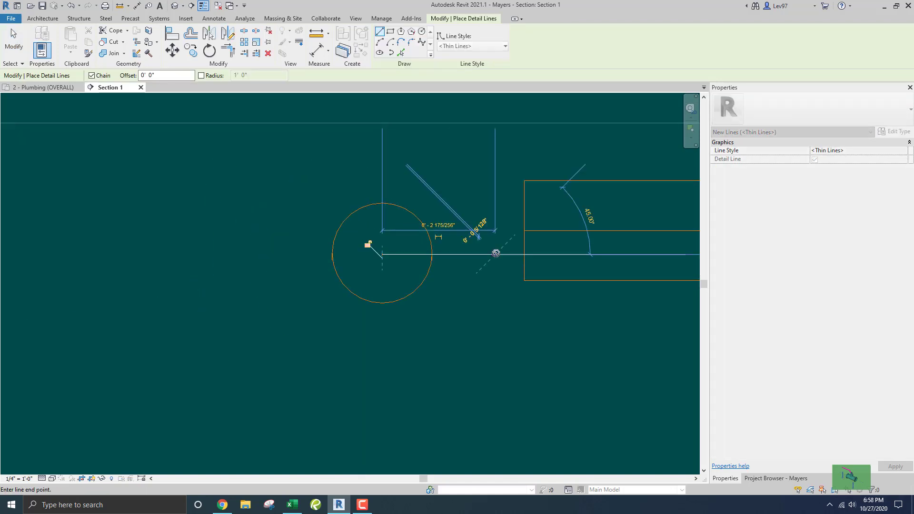
key("Escape")
Step: Draw a vertical detail line running up from the pipe circle's centre
scroll(391, 247, "up", 5)
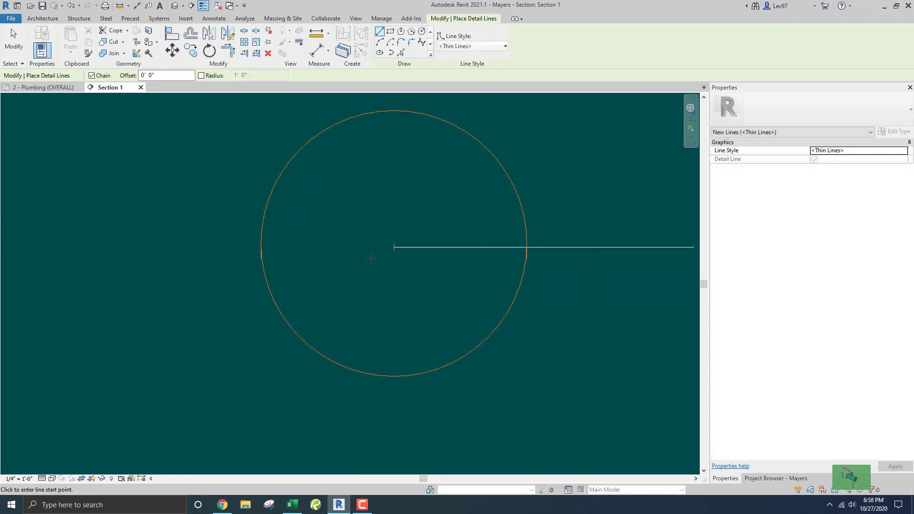
left_click(400, 244)
scroll(384, 214, "down", 3)
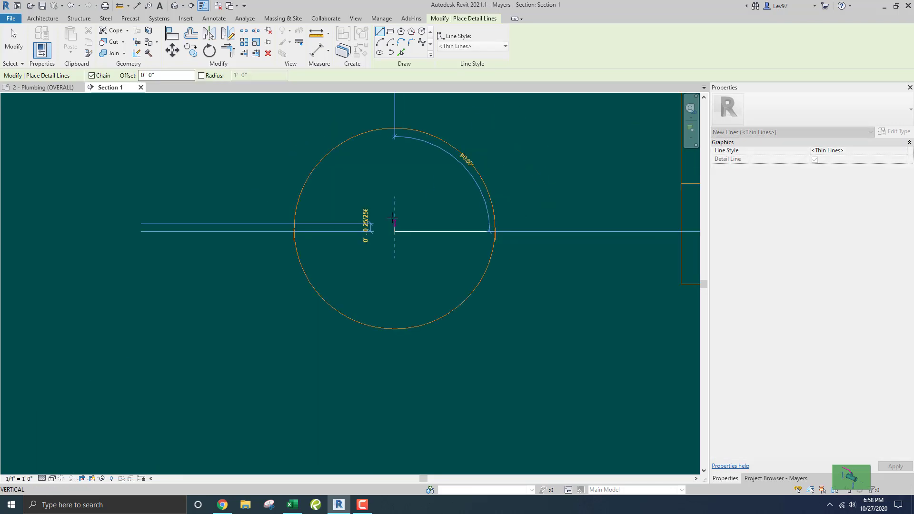
middle_click_drag(399, 255, 400, 323)
scroll(401, 323, "down", 3)
middle_click_drag(398, 179, 397, 220)
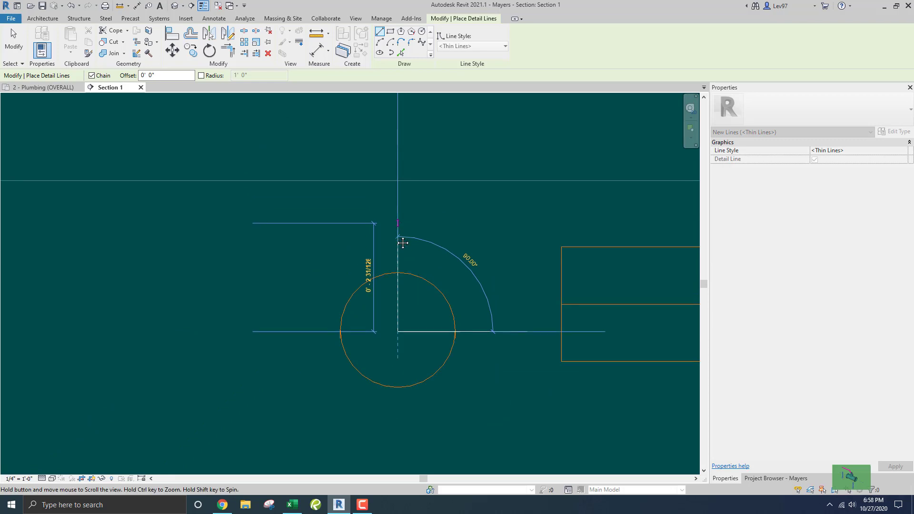
left_click(397, 201)
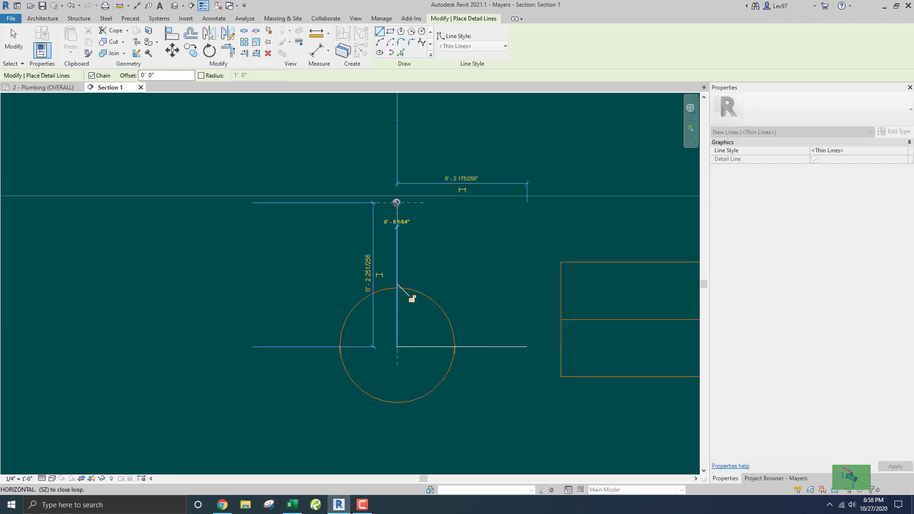
key("Escape")
key("Escape")
middle_click_drag(412, 232, 380, 241)
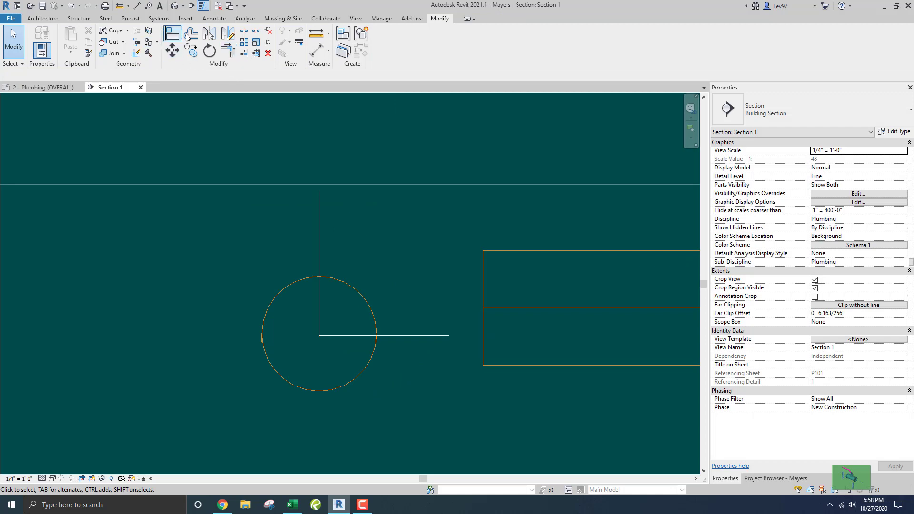
Step: Extend the sloped pipe's end to the vertical detail line in Section 1
left_click(244, 52)
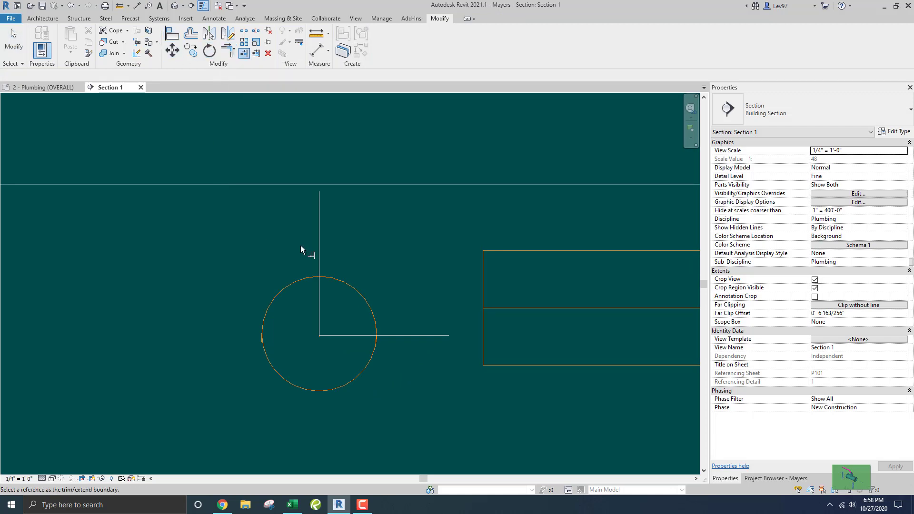
left_click(319, 246)
left_click(499, 250)
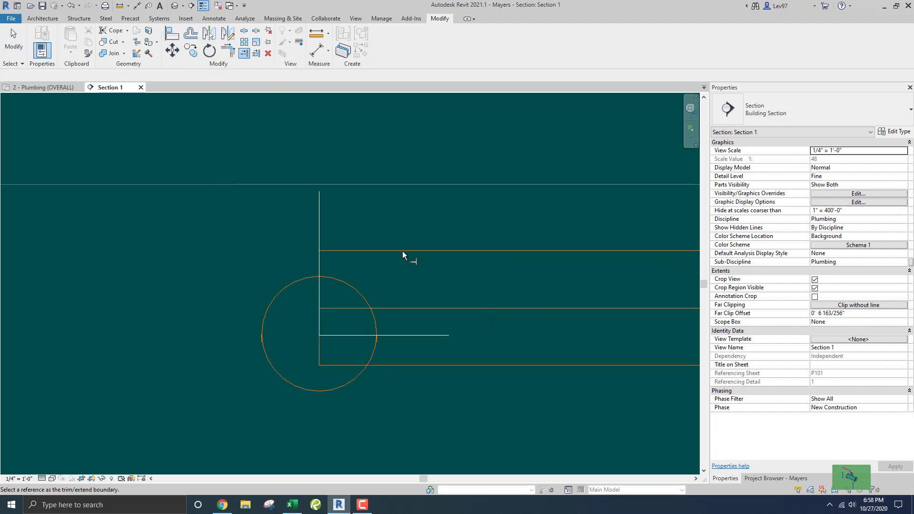
key("Escape")
Step: Box-select the pipe with its elbow and nudge them down slightly
scroll(428, 265, "down", 4)
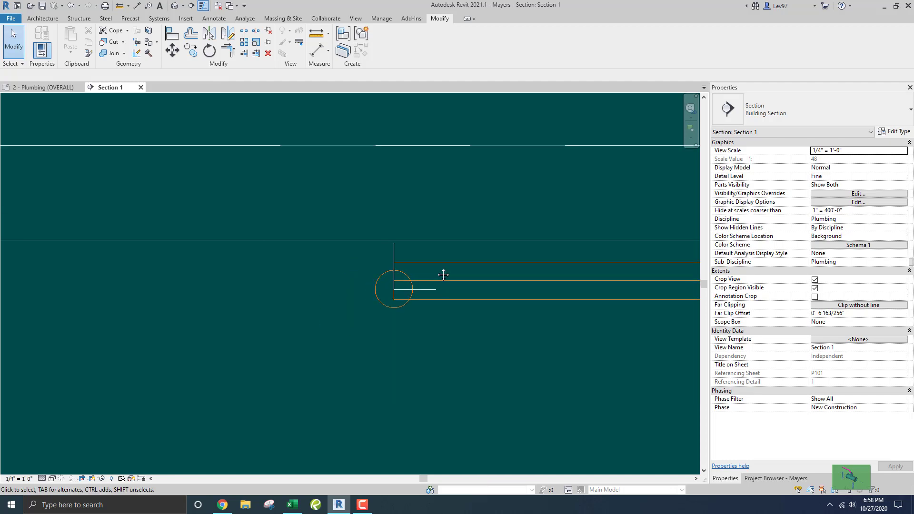
middle_click_drag(428, 265, 296, 259)
left_click_drag(483, 305, 389, 238)
middle_click_drag(382, 261, 479, 321)
scroll(399, 266, "up", 5)
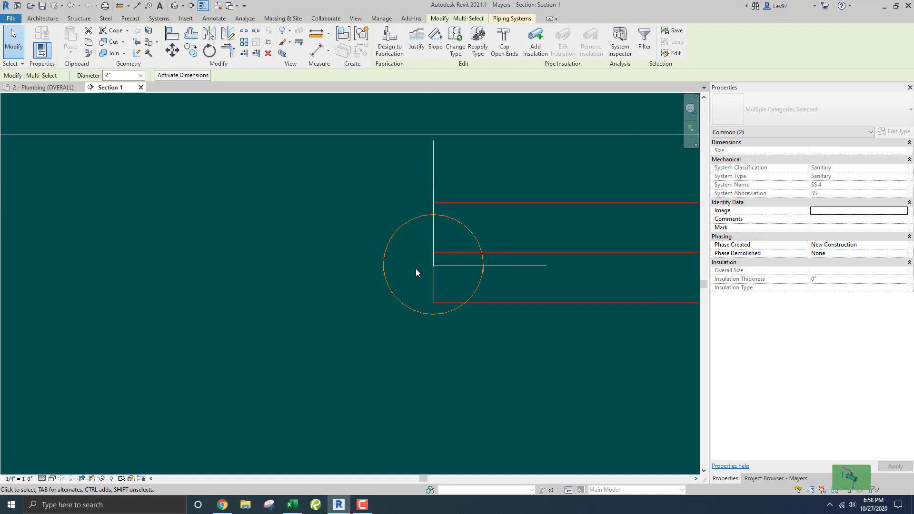
scroll(416, 269, "up", 1)
key("Down")
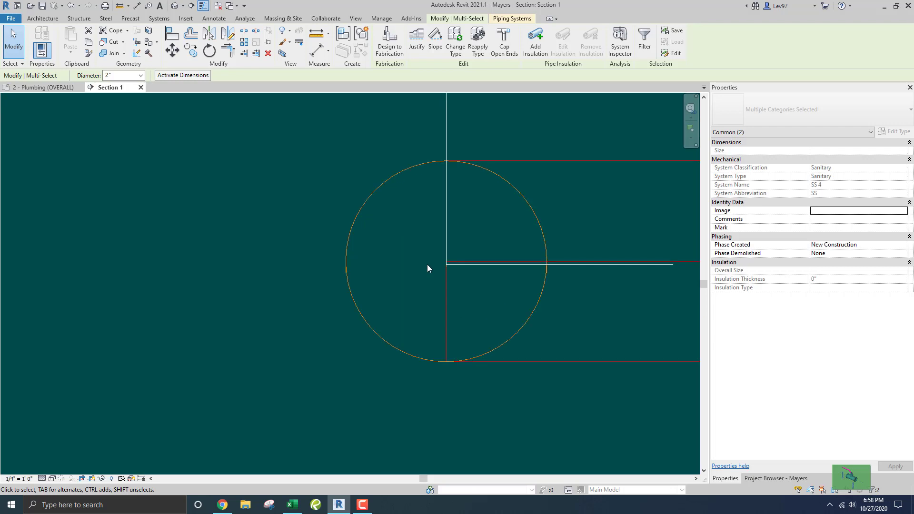
scroll(429, 264, "up", 3)
scroll(447, 274, "up", 2)
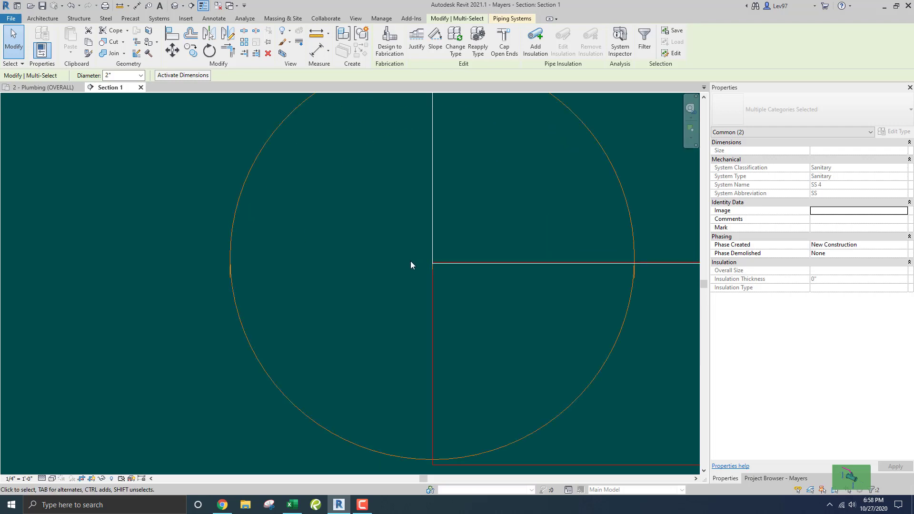
left_click(405, 257)
Step: Shift the vertical reference line further right of the circle with arrow nudges
scroll(401, 264, "down", 5)
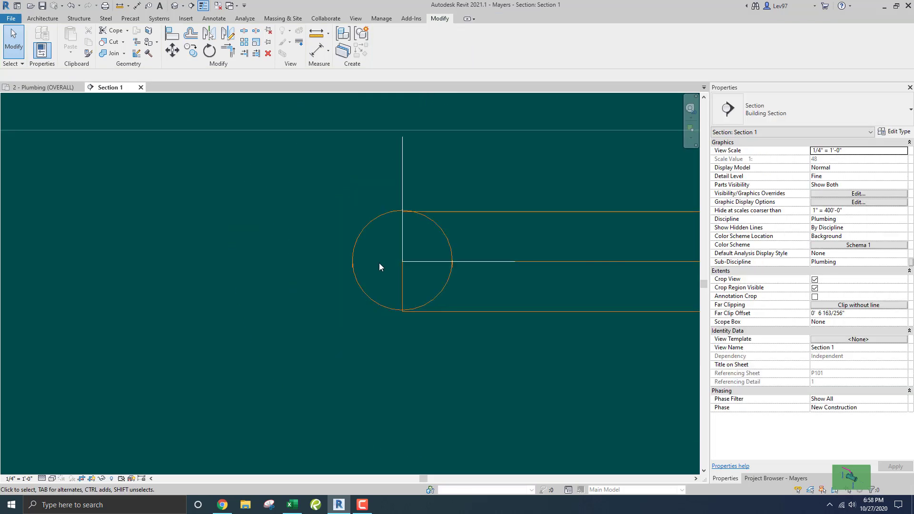
left_click_drag(362, 224, 473, 277)
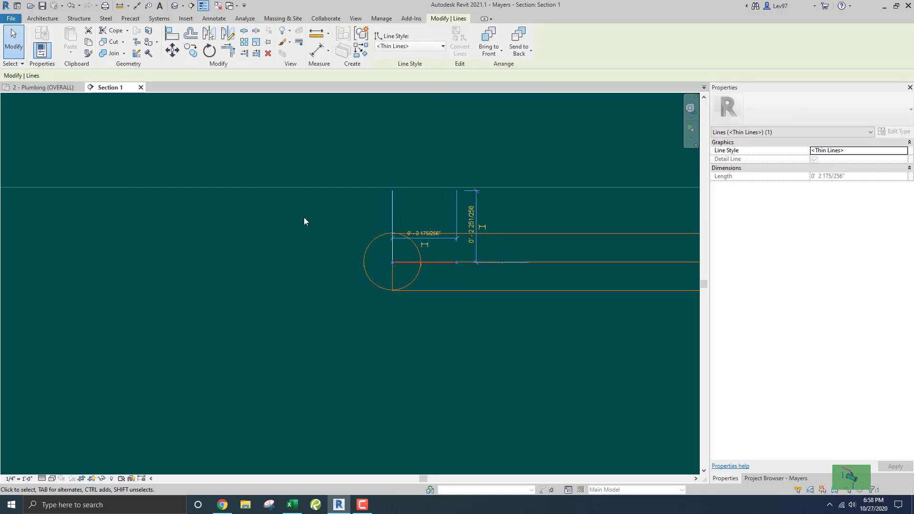
left_click(311, 220)
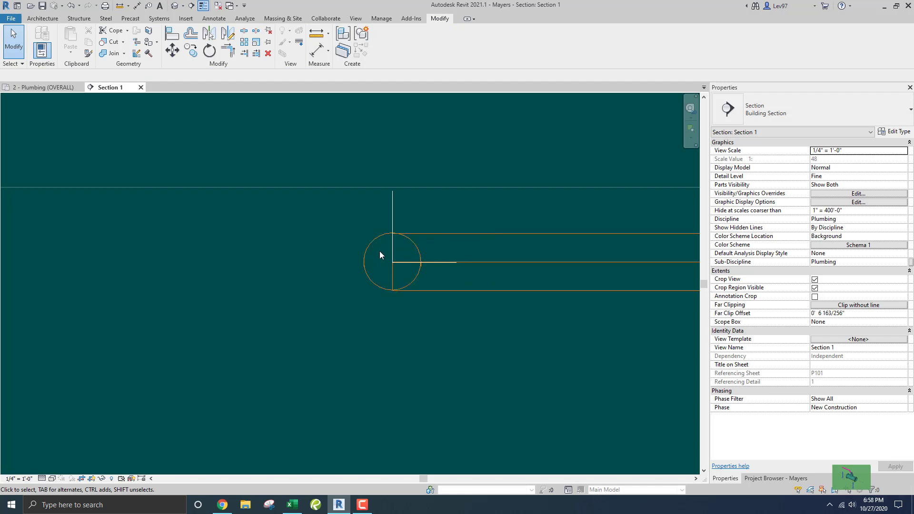
left_click_drag(332, 231, 488, 280)
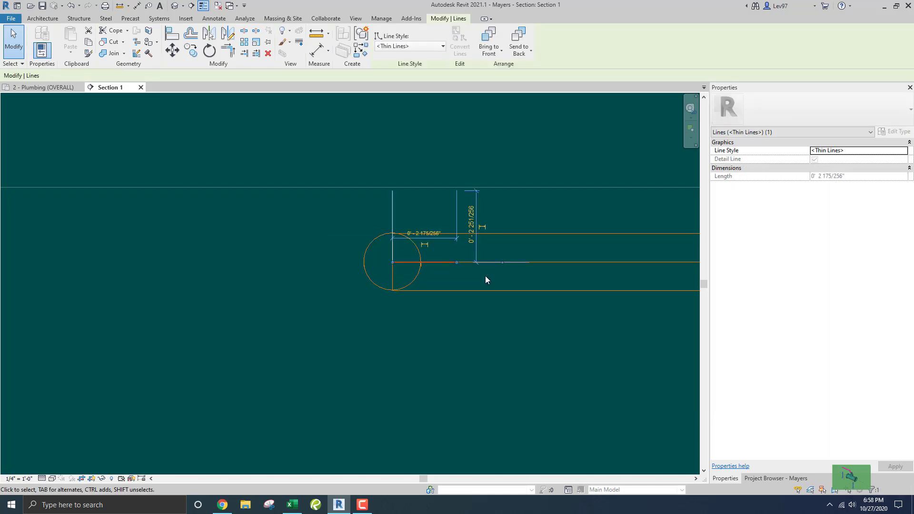
left_click(483, 276)
left_click_drag(449, 217, 342, 193)
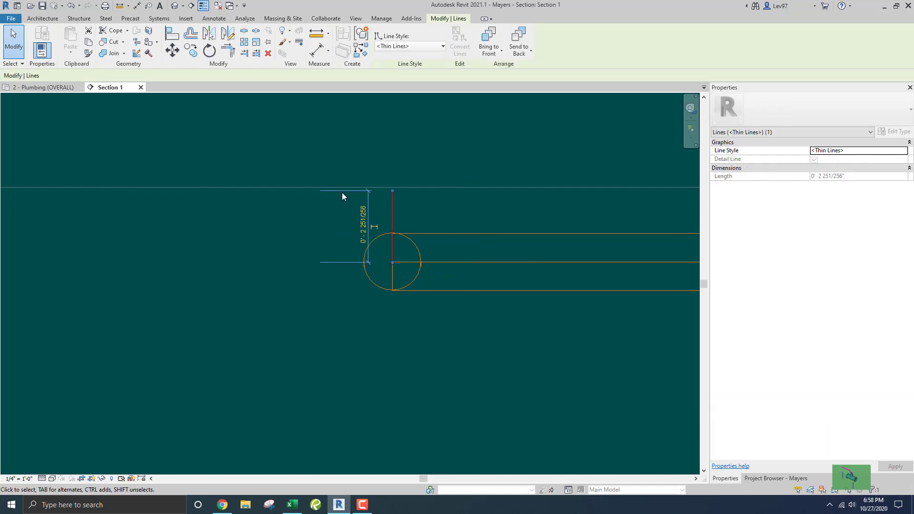
key("Right")
key("Right")
key("Right")
key("Right")
key("shift+Right")
key("shift+Right")
key("shift+Right")
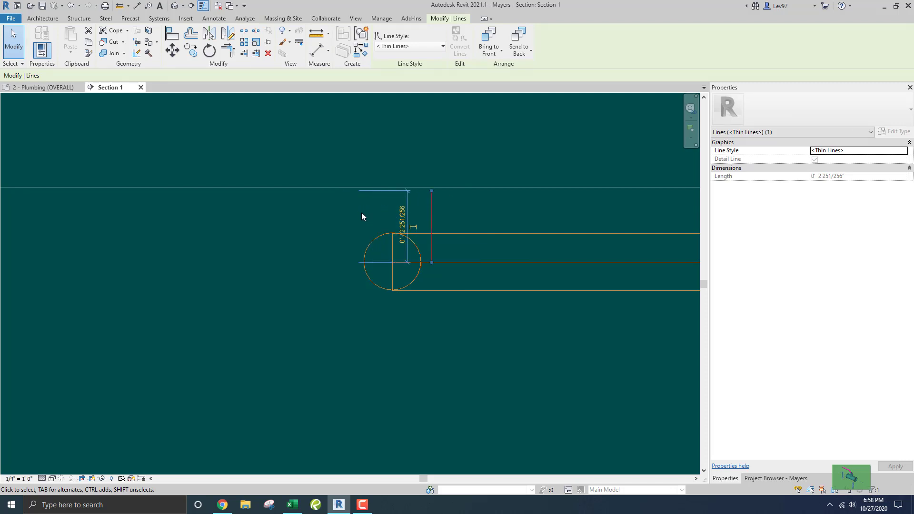
key("shift+Right")
key("shift+Right")
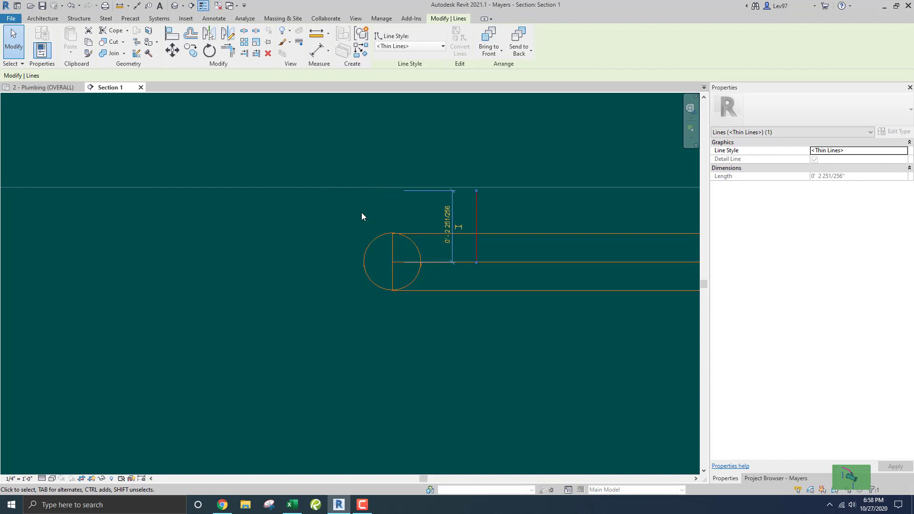
key("Escape")
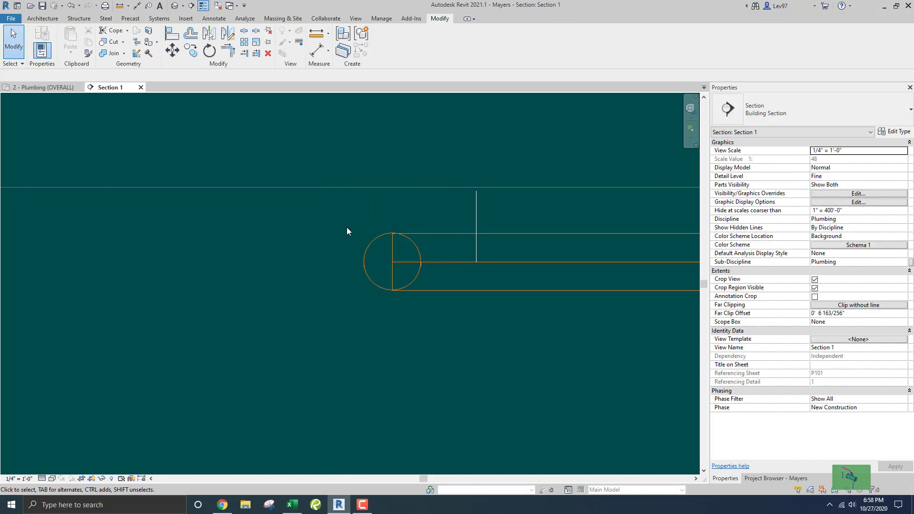
middle_click_drag(347, 231, 401, 256)
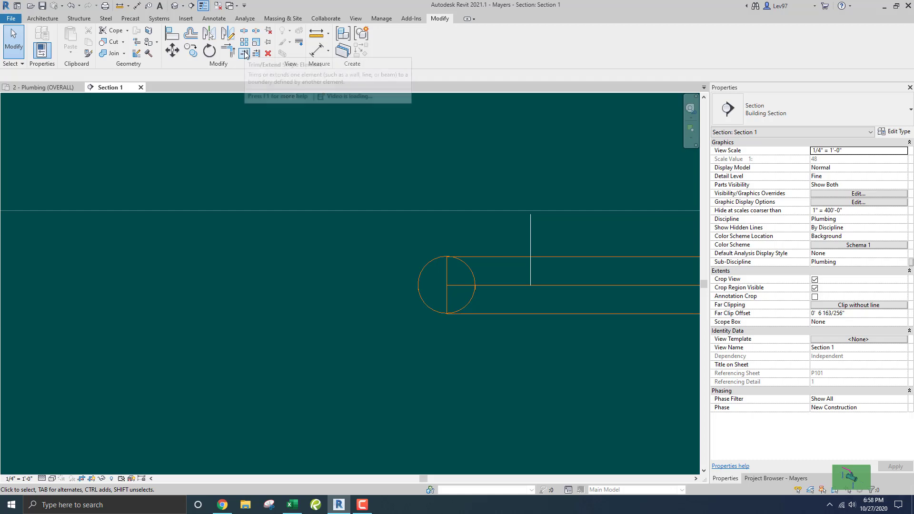
Step: Trim the pipe end back to the moved line and delete the leftover reference line
left_click(244, 53)
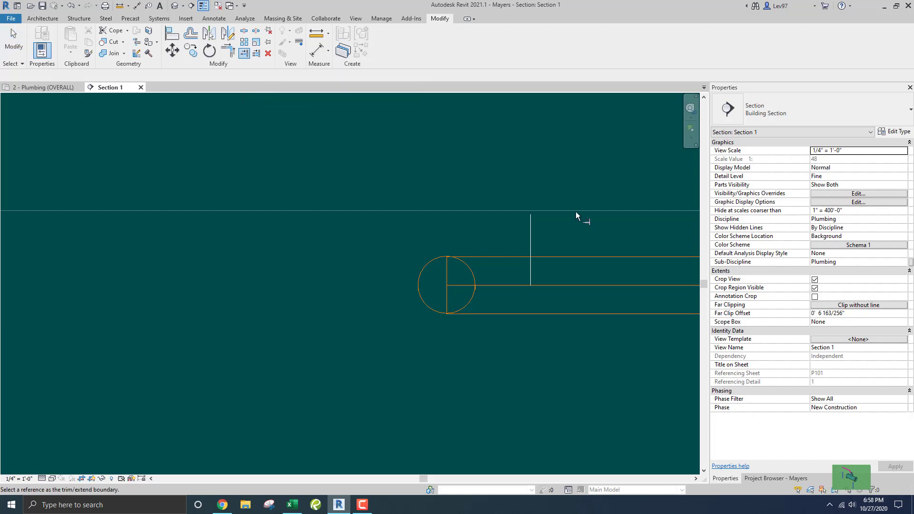
left_click(559, 252)
key("Escape")
left_click_drag(558, 240, 492, 222)
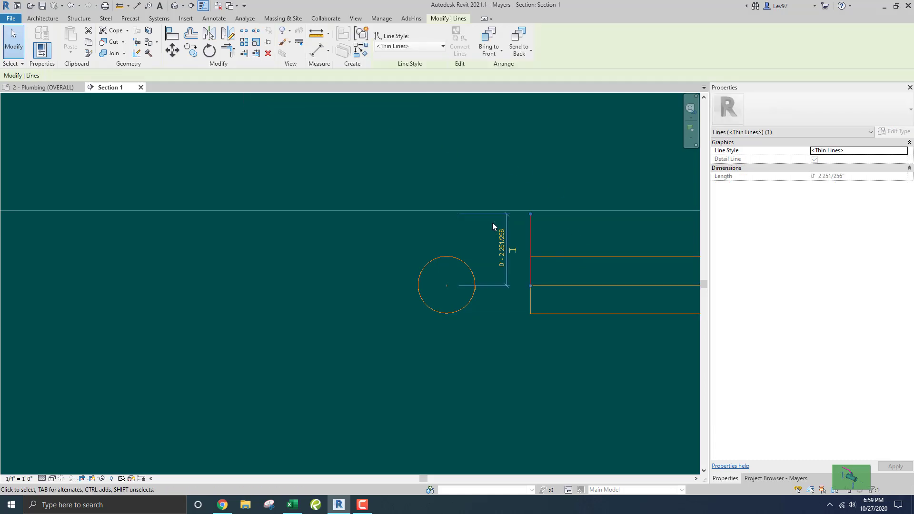
key("Delete")
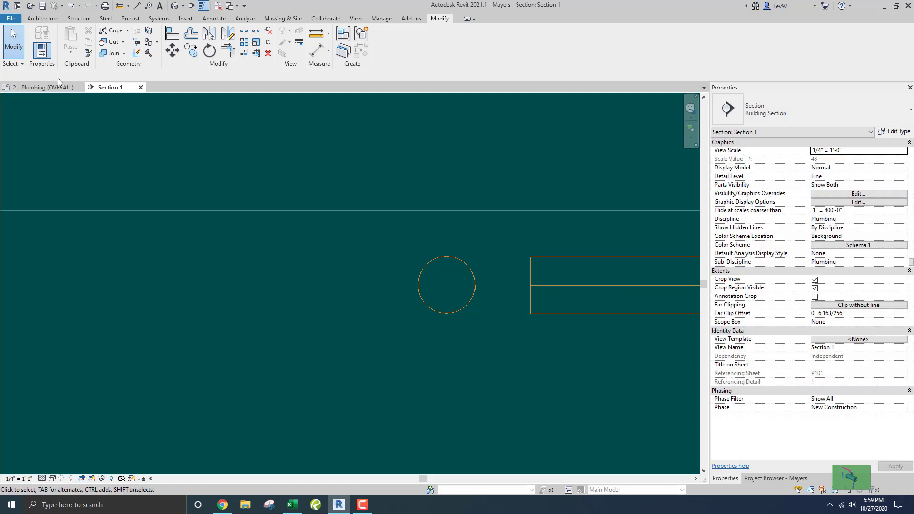
Step: Set the PVC pipe type's Junction routing preference to R2020_NoTicks_Wye Combination with 8th Bend
left_click(47, 87)
scroll(255, 193, "up", 2)
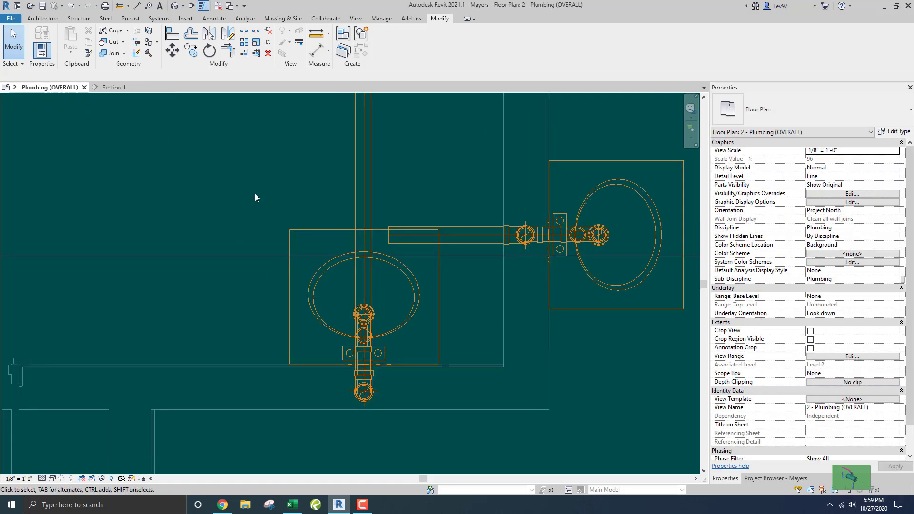
left_click(320, 204)
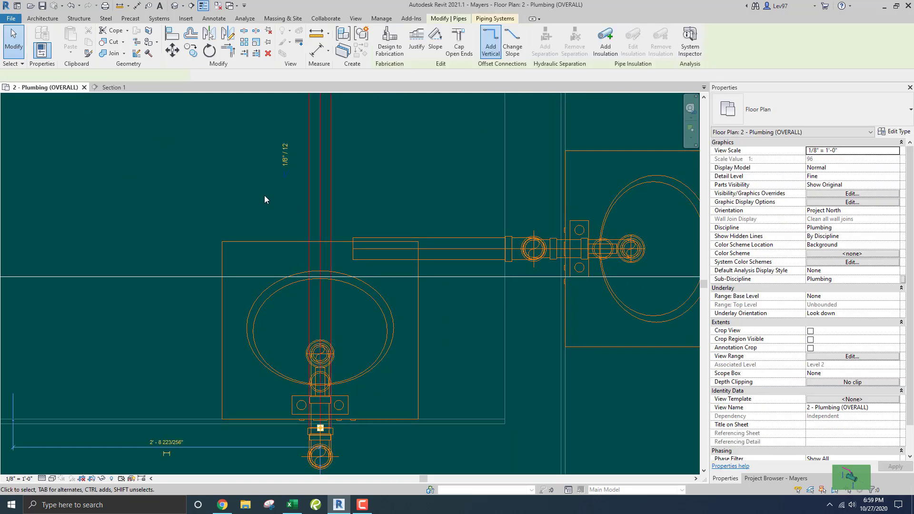
left_click(896, 131)
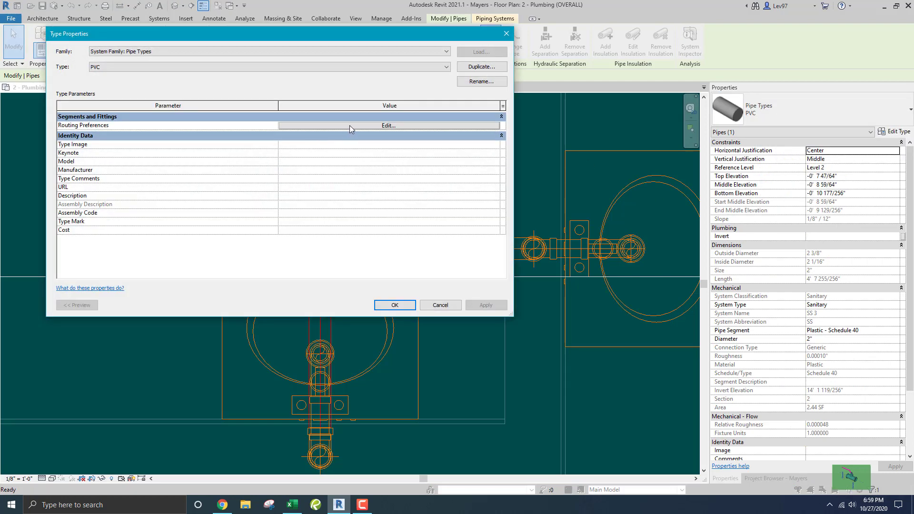
left_click(349, 126)
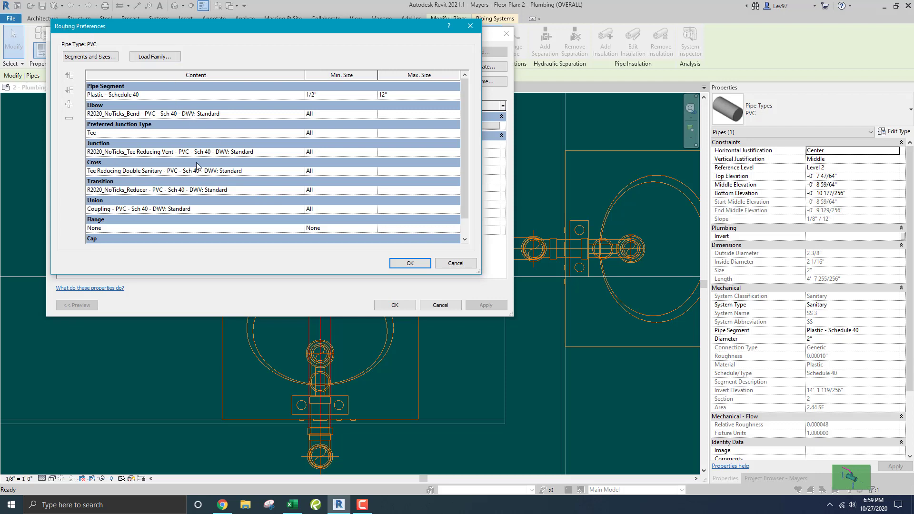
left_click(271, 152)
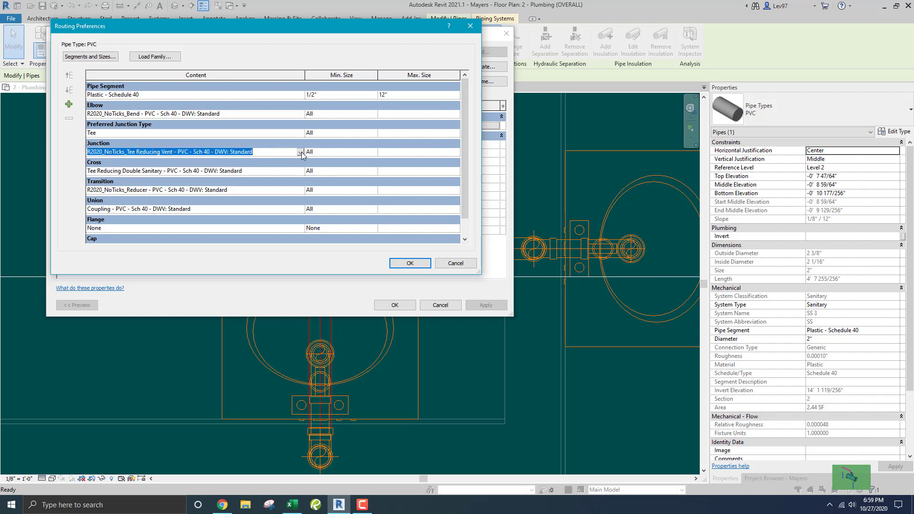
left_click(300, 152)
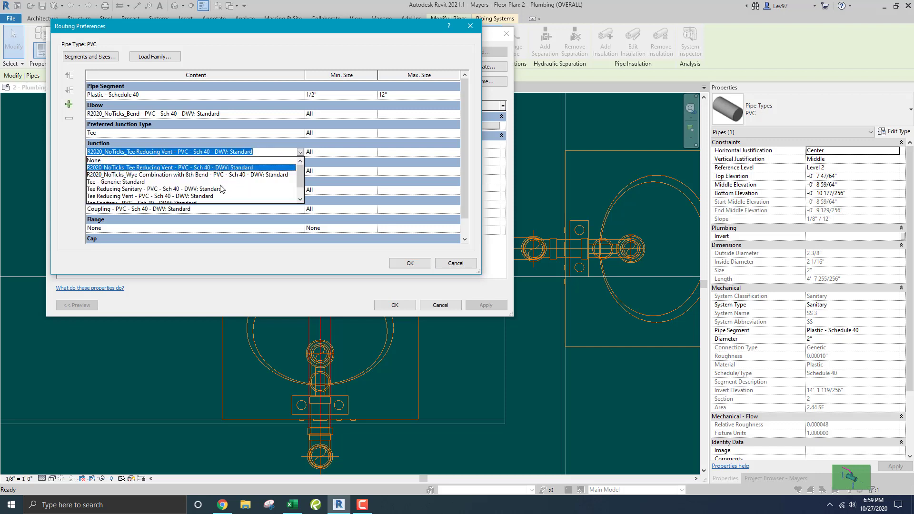
left_click(153, 175)
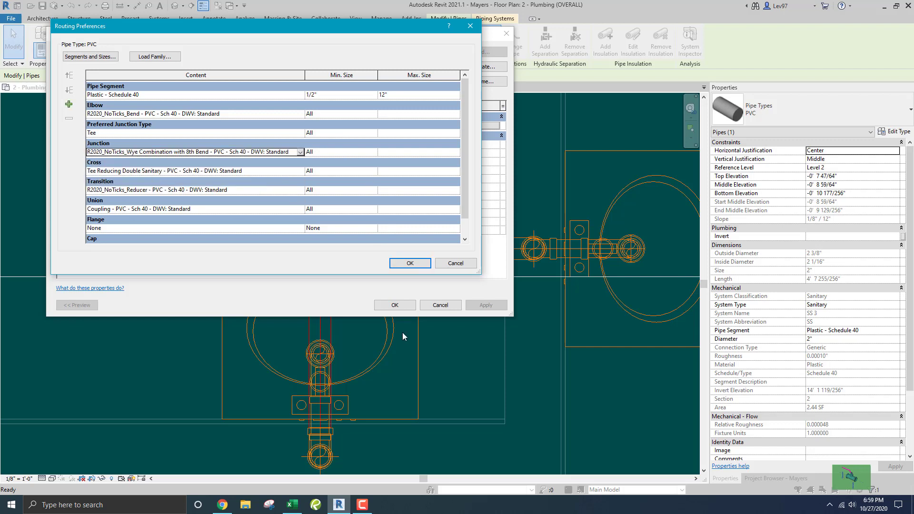
left_click(417, 266)
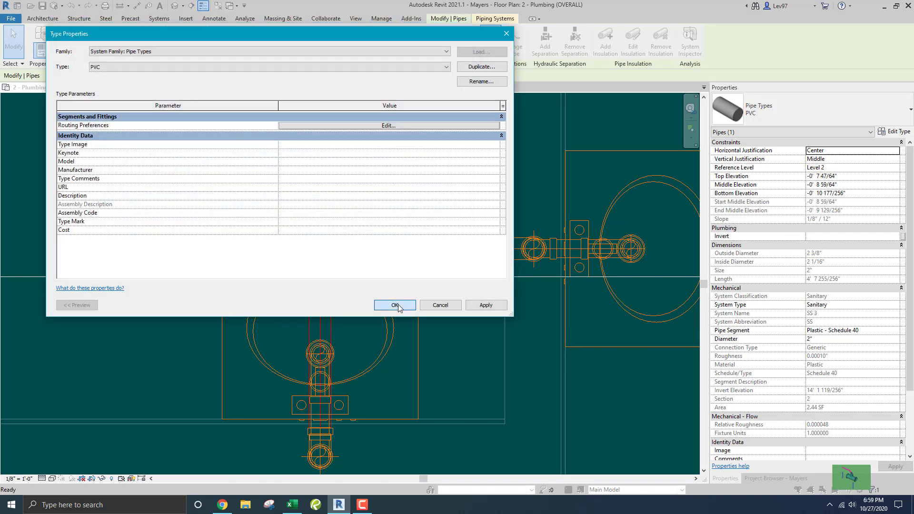
left_click(395, 305)
Step: Drag the sink's horizontal drain end left to tie into the vertical drain through an angled wye
left_click(241, 205)
middle_click_drag(241, 204, 256, 235)
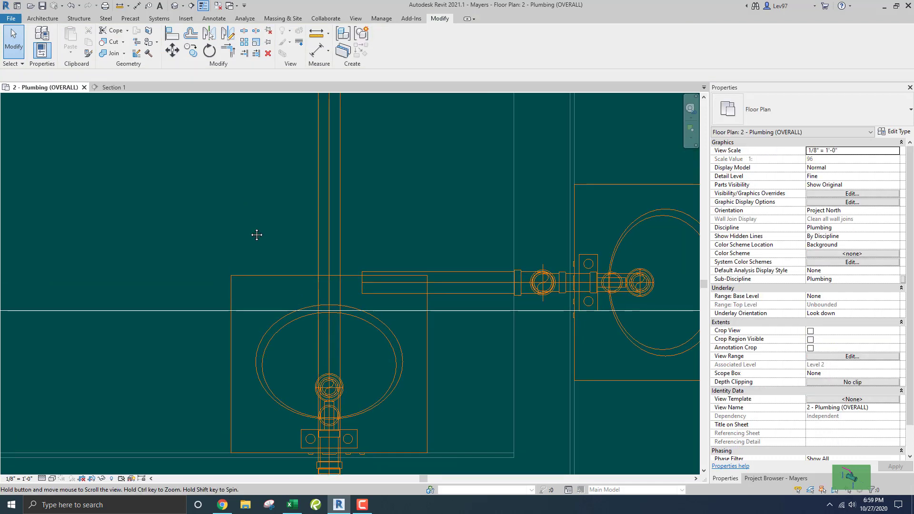
left_click(402, 283)
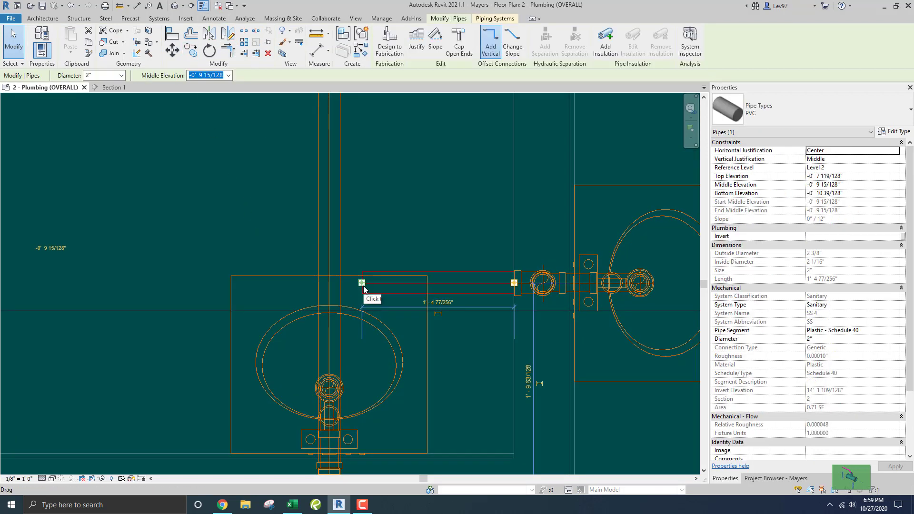
left_click_drag(362, 285, 341, 278)
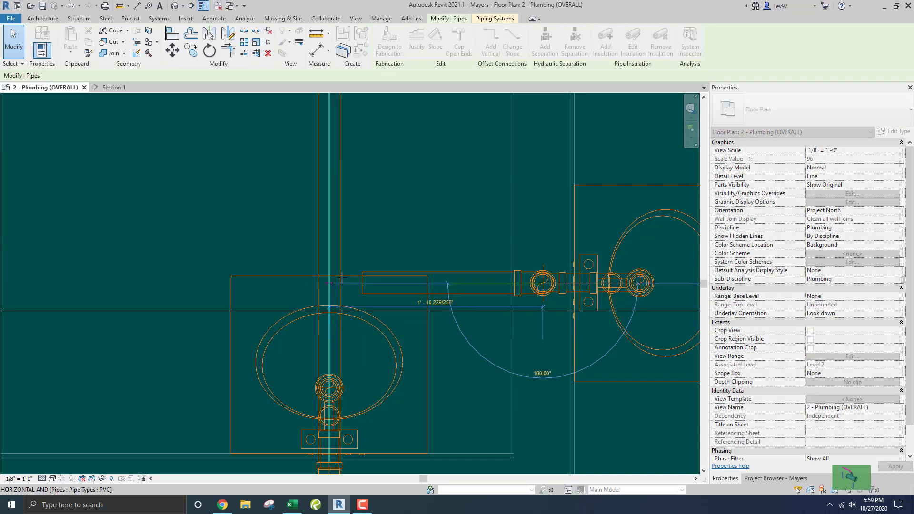
left_click_drag(418, 242, 422, 239)
left_click(423, 236)
scroll(422, 235, "down", 4)
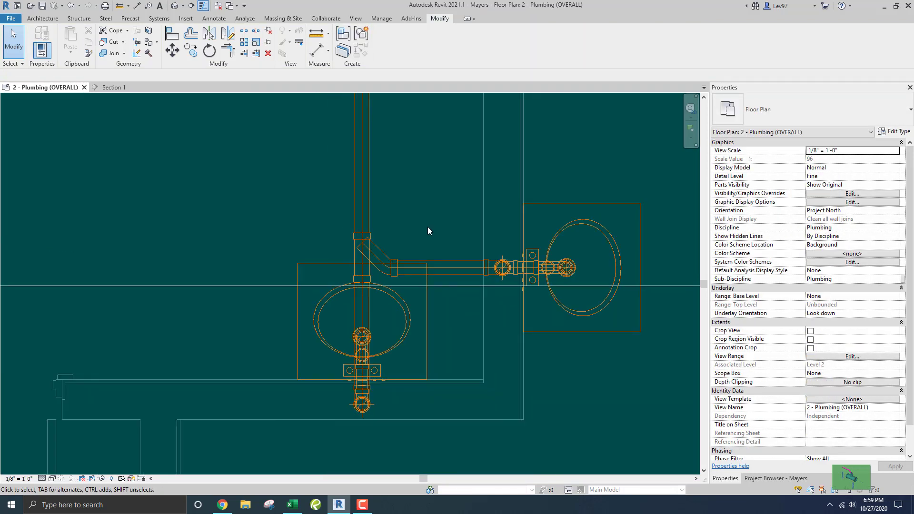
middle_click_drag(428, 227, 392, 304)
scroll(336, 302, "up", 3)
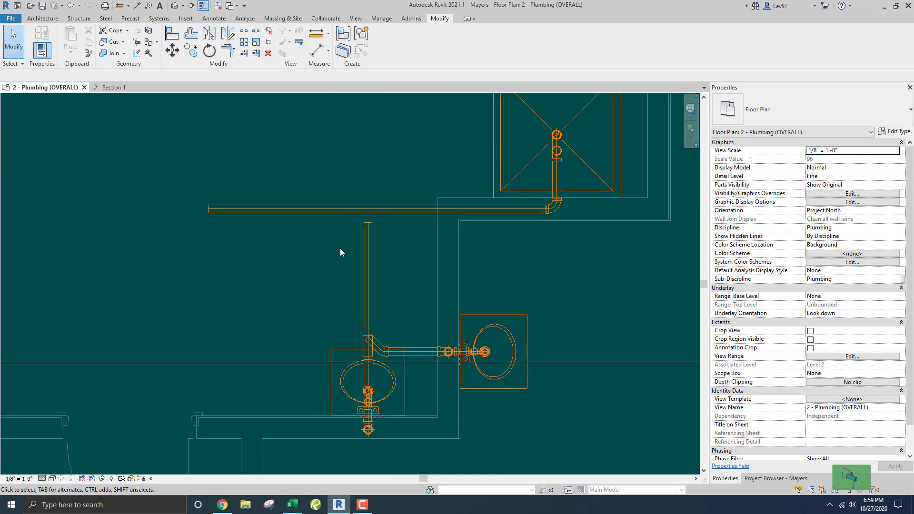
Step: Rotate the Section 1 line 90° about a point on it and shift it onto the vertical drain
left_click(290, 379)
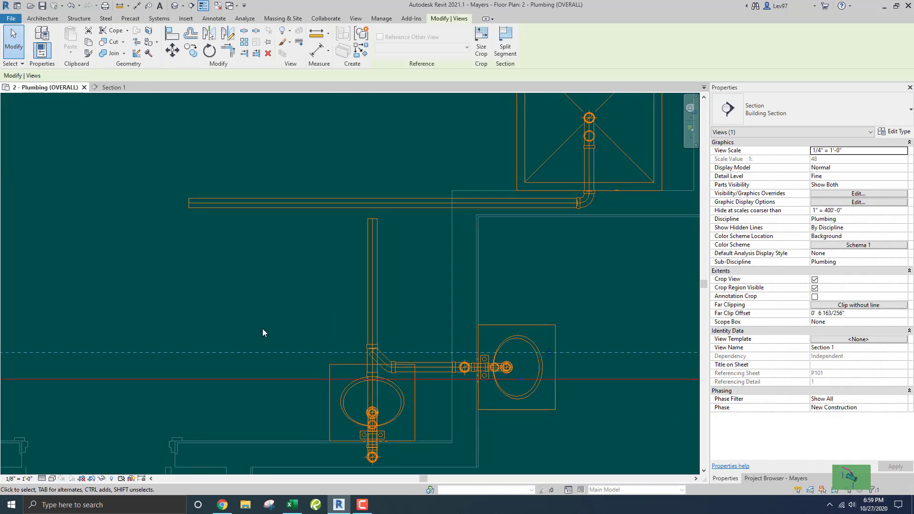
left_click(209, 50)
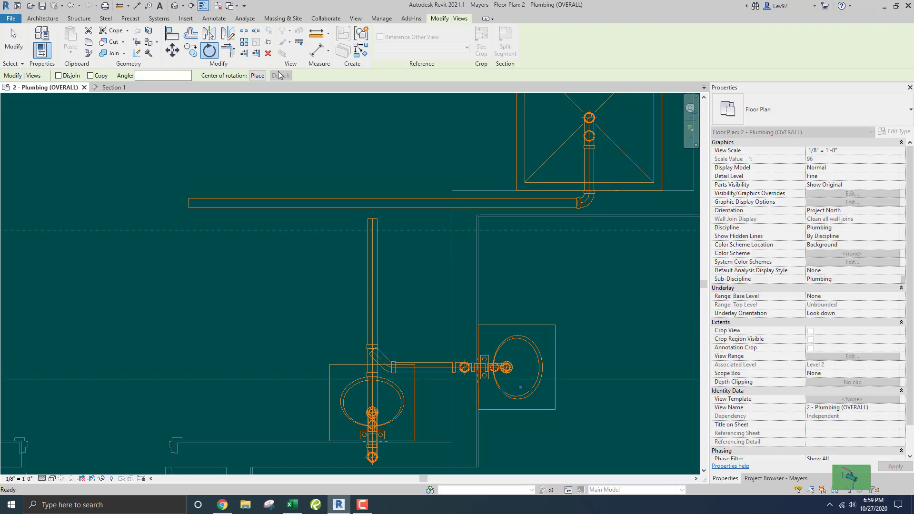
left_click(257, 75)
left_click(257, 76)
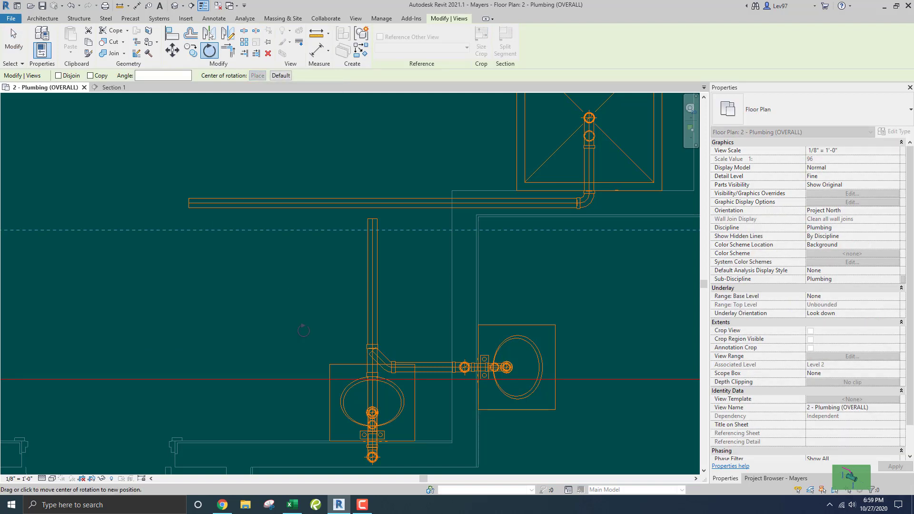
left_click(295, 379)
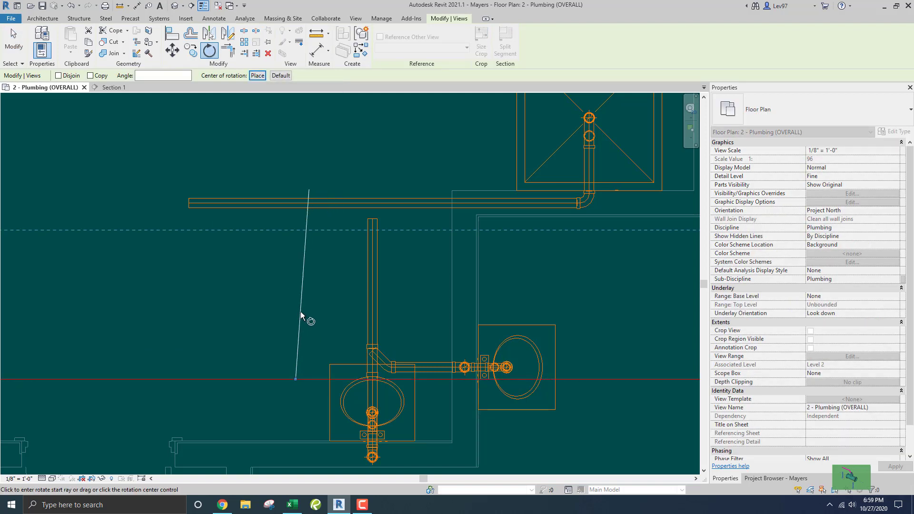
left_click(297, 308)
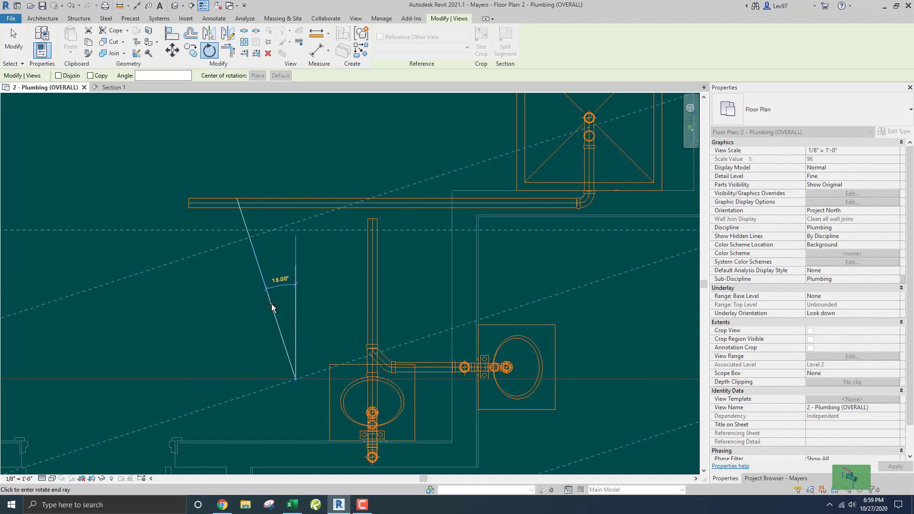
type("90")
key("Return")
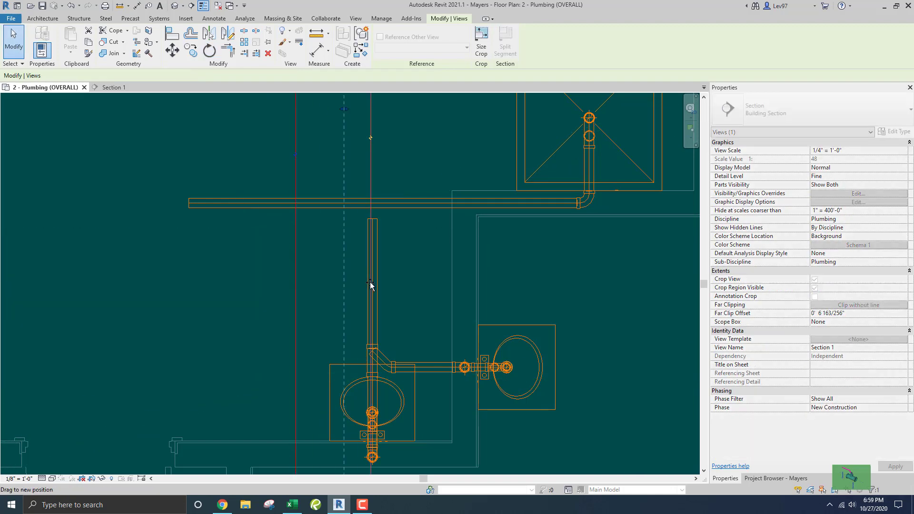
left_click_drag(385, 279, 387, 278)
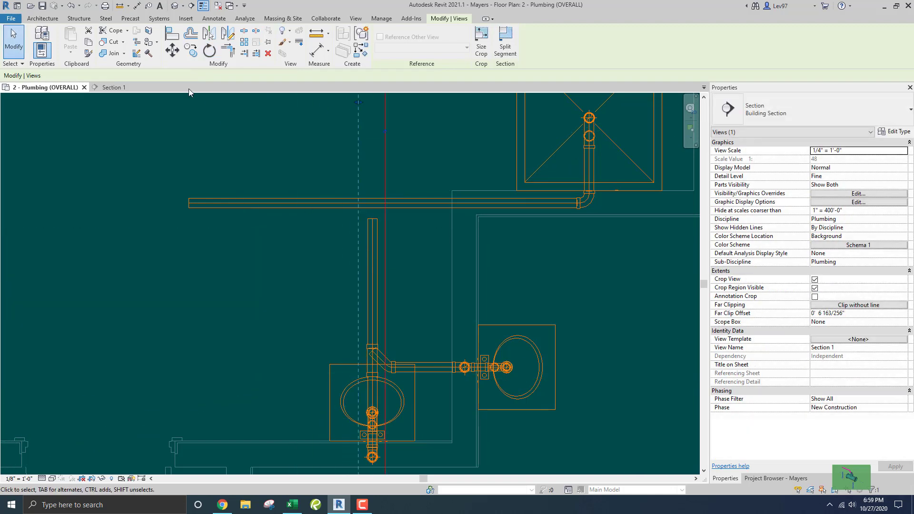
Step: Return to Section 1, inspect the drain run around the round pipe, and show the Project Browser
left_click(122, 87)
scroll(121, 113, "down", 3)
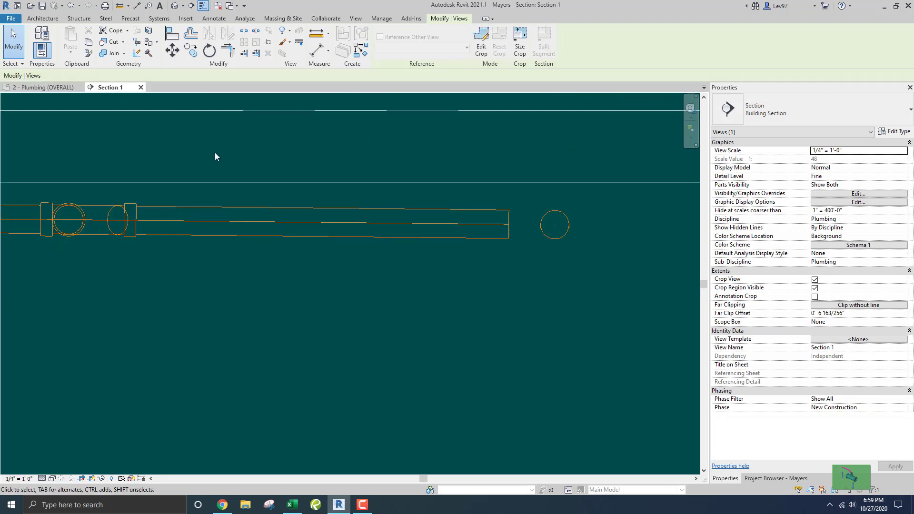
middle_click_drag(472, 239, 397, 254)
scroll(259, 286, "up", 4)
scroll(397, 253, "up", 1)
scroll(362, 276, "down", 2)
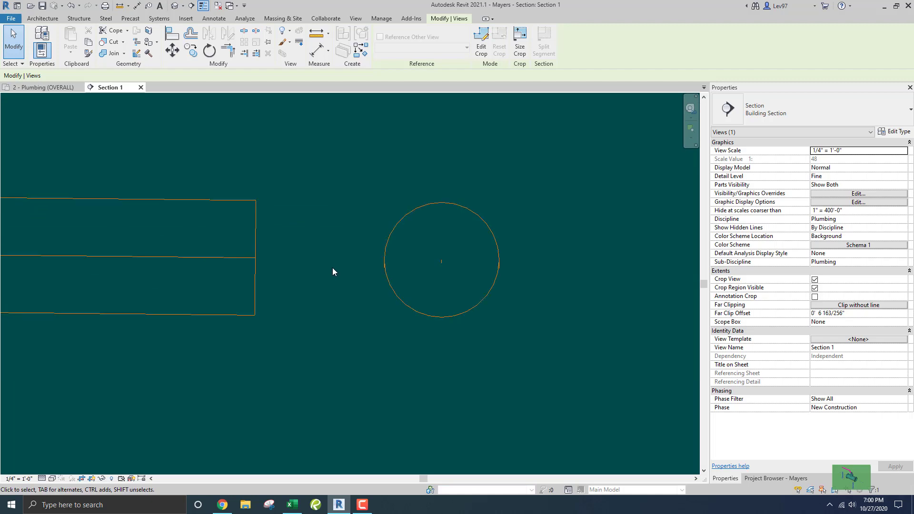
scroll(335, 281, "down", 5)
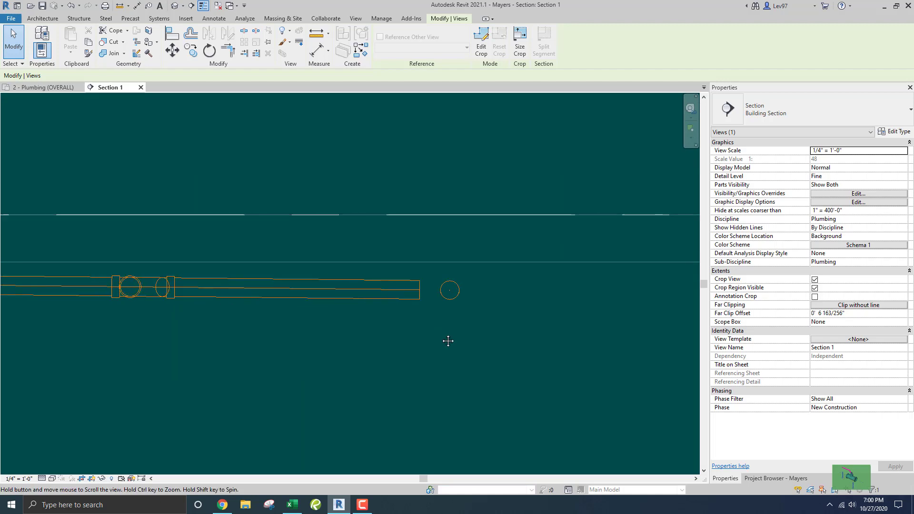
scroll(367, 338, "down", 3)
scroll(454, 322, "up", 2)
scroll(330, 354, "down", 2)
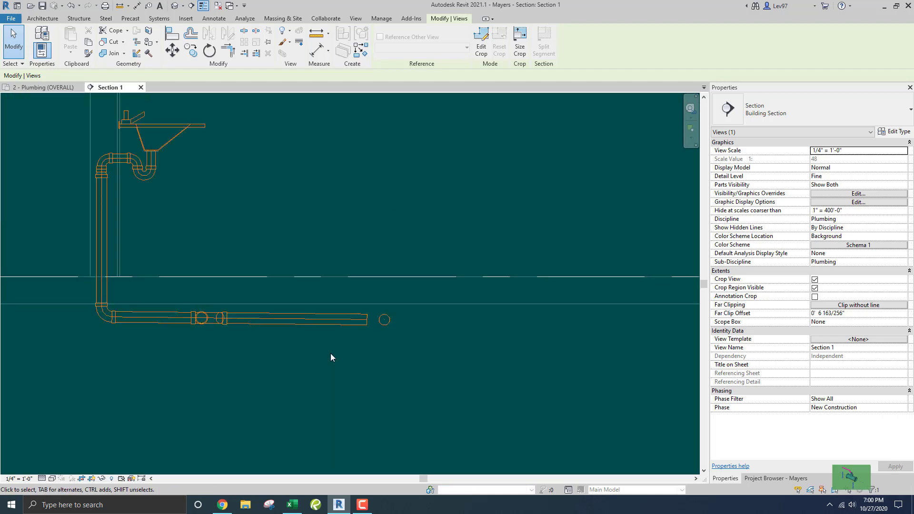
scroll(317, 212, "up", 2)
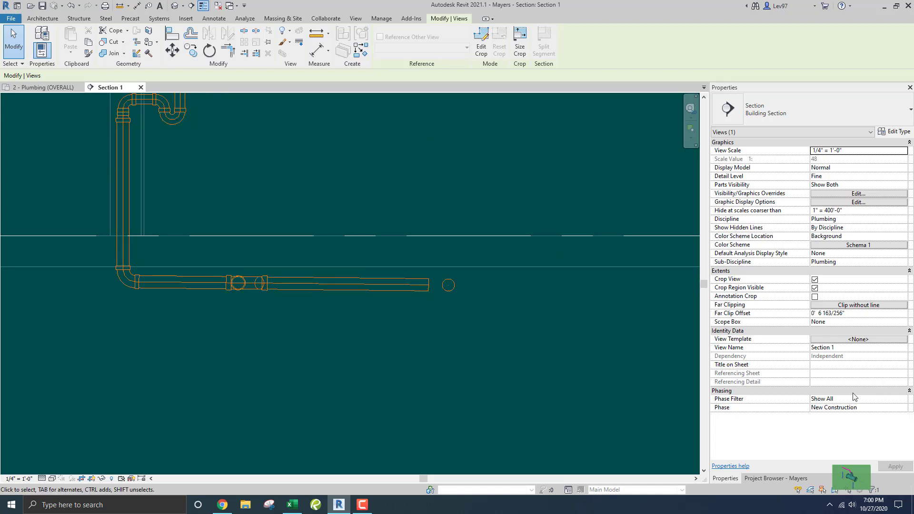
left_click(760, 478)
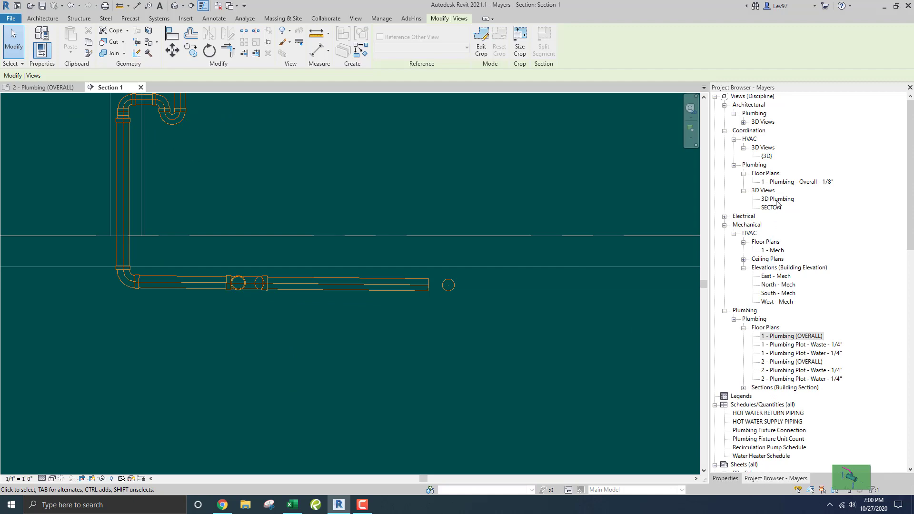
Step: Open 3D Plumbing and select the drain pipes, fittings and lower elbow beneath the sinks
double_click(776, 199)
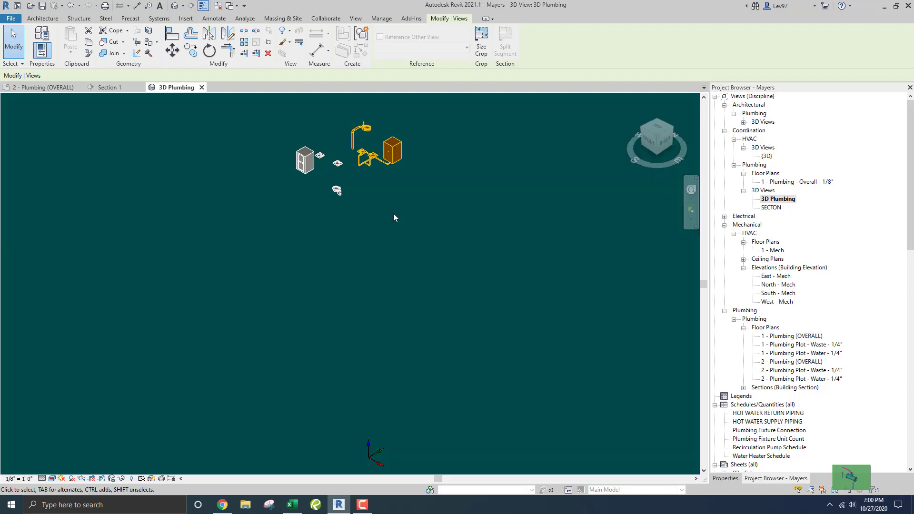
middle_click_drag(363, 252, 359, 395)
scroll(358, 312, "up", 10)
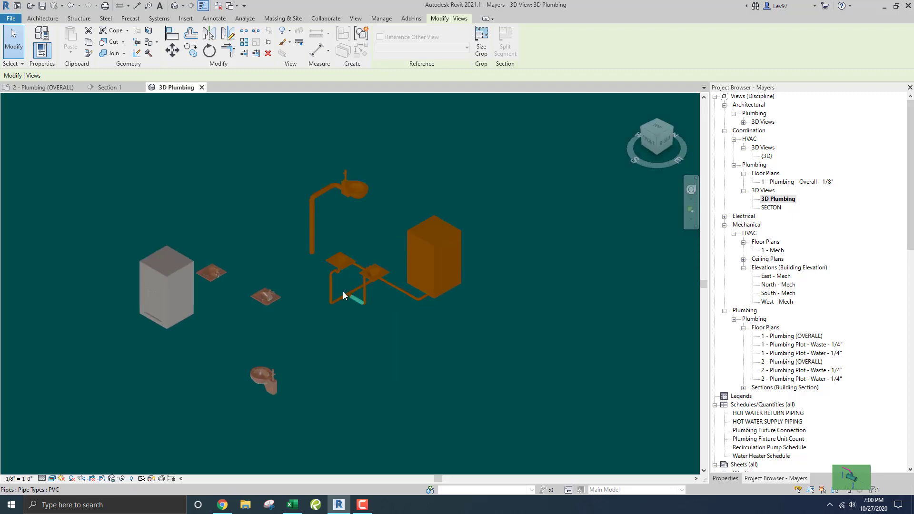
scroll(372, 311, "up", 3)
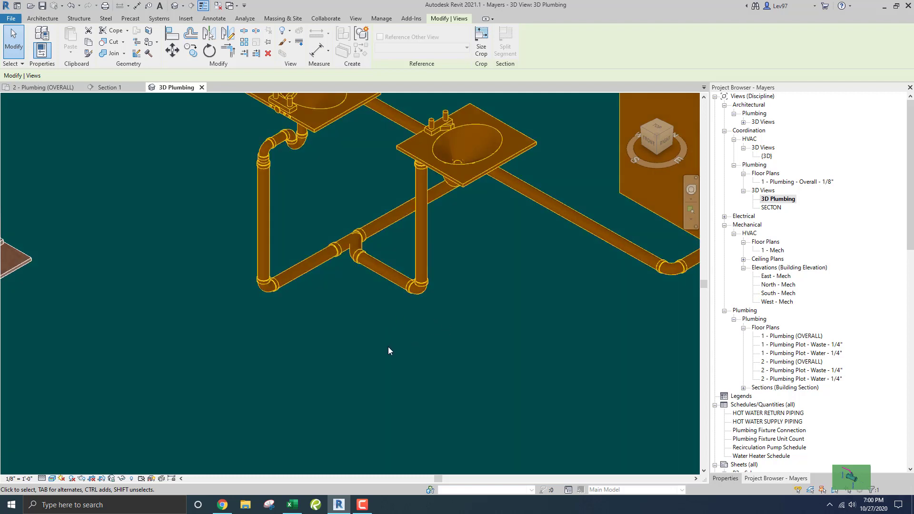
left_click_drag(389, 349, 237, 221)
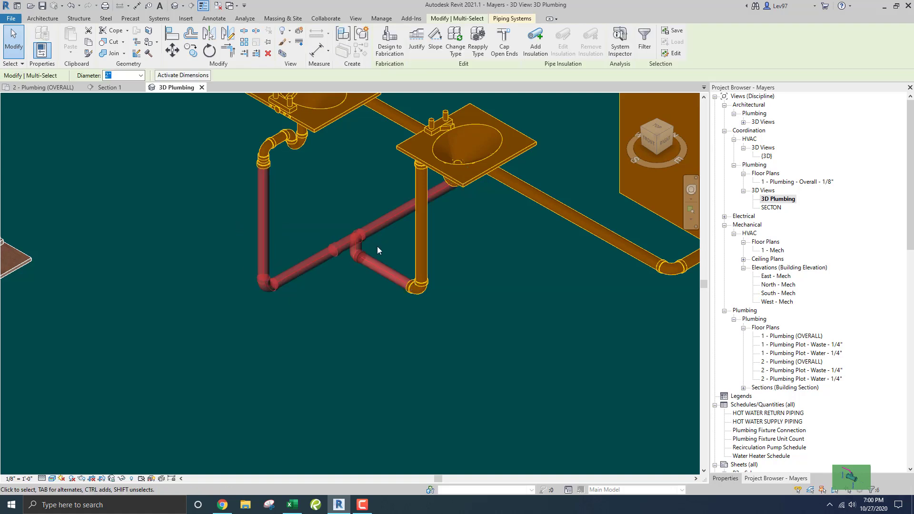
left_click_drag(390, 247, 441, 337, "ctrl")
Step: Back in Section 1, zoom in on the round stack pipe and deselect the pipes
left_click(116, 87)
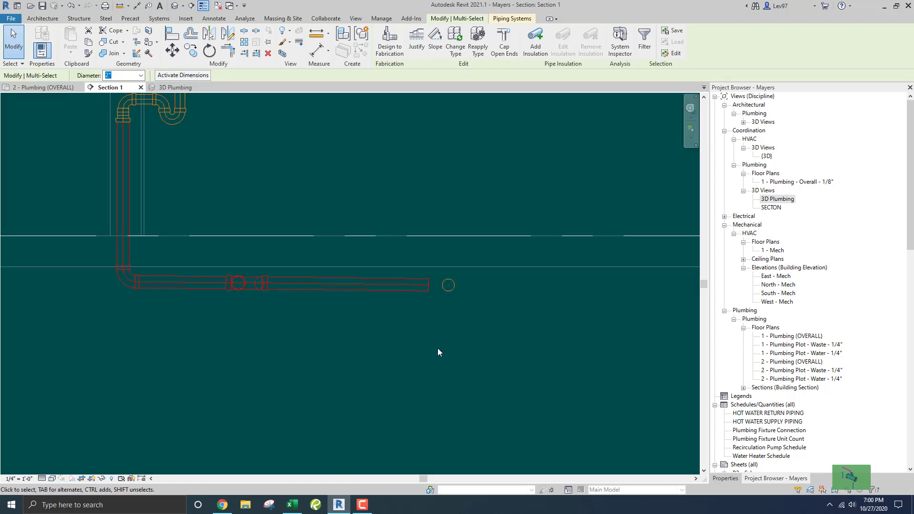
scroll(450, 301, "up", 8)
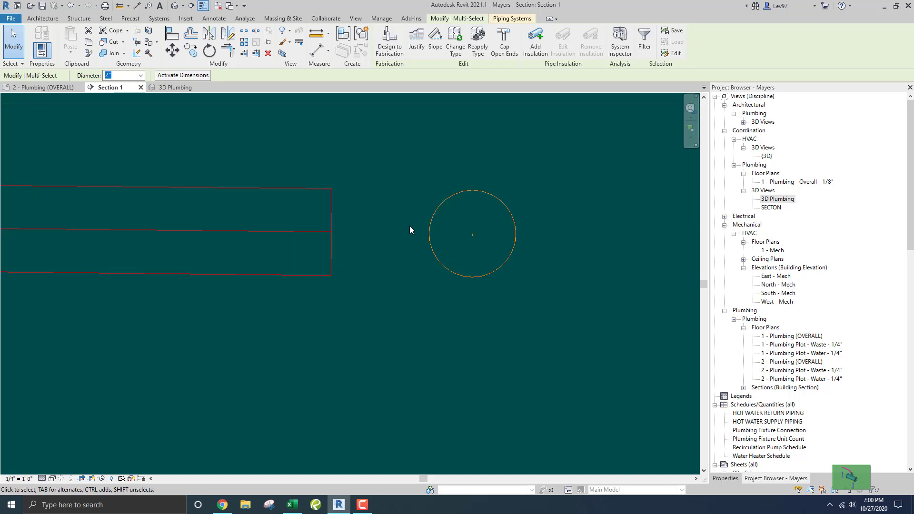
scroll(473, 241, "up", 2)
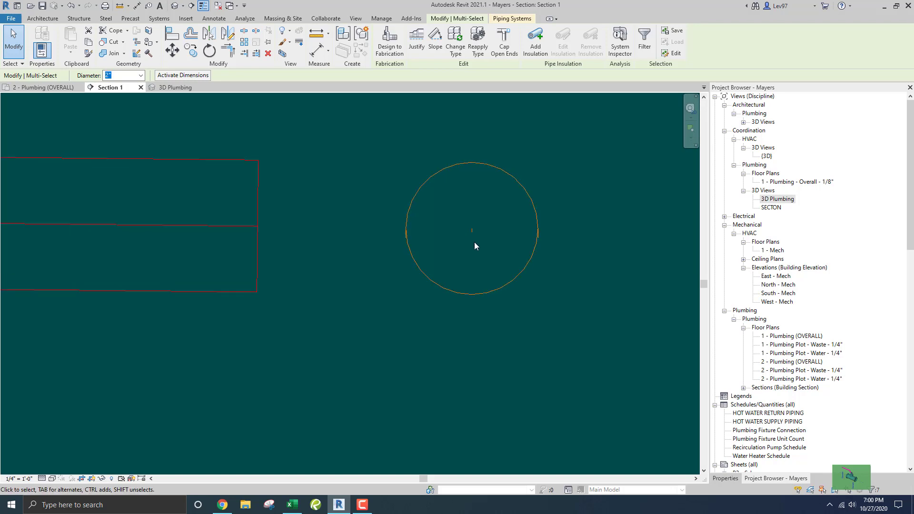
scroll(474, 243, "up", 2)
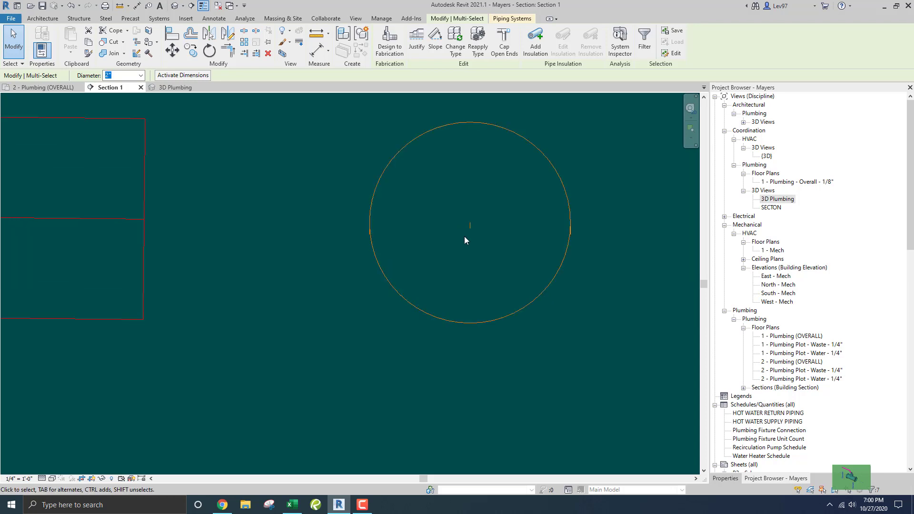
scroll(500, 238, "down", 4)
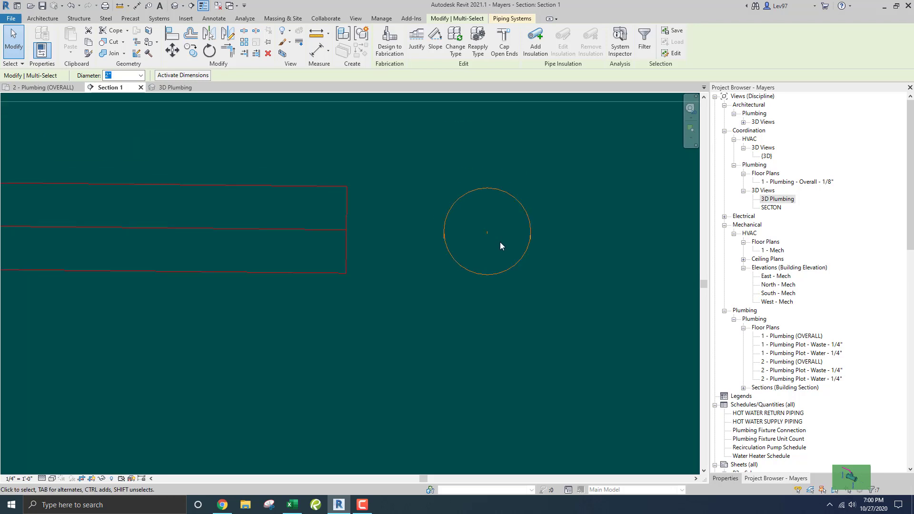
scroll(432, 275, "down", 2)
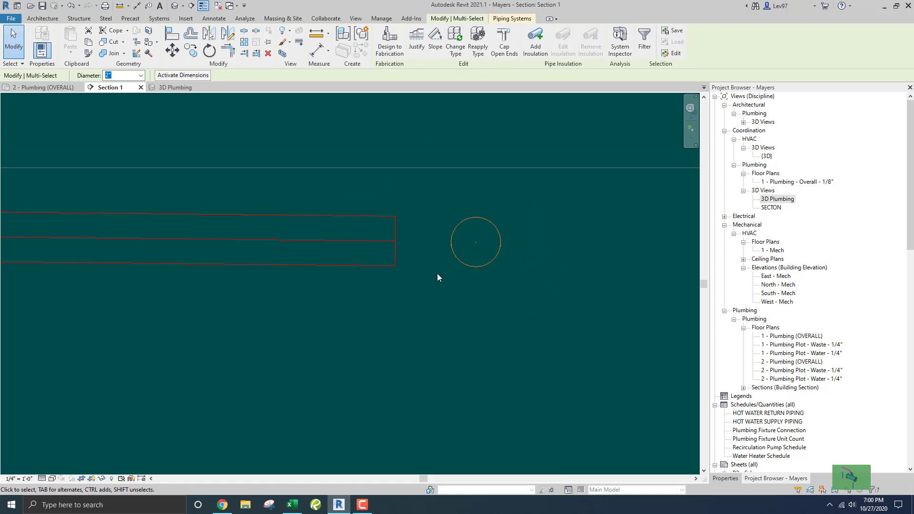
scroll(437, 262, "up", 1)
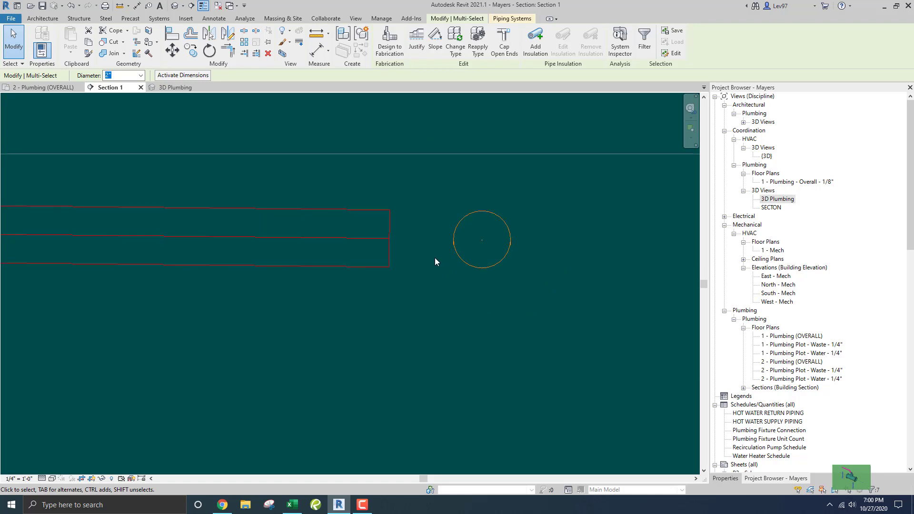
scroll(427, 248, "up", 1)
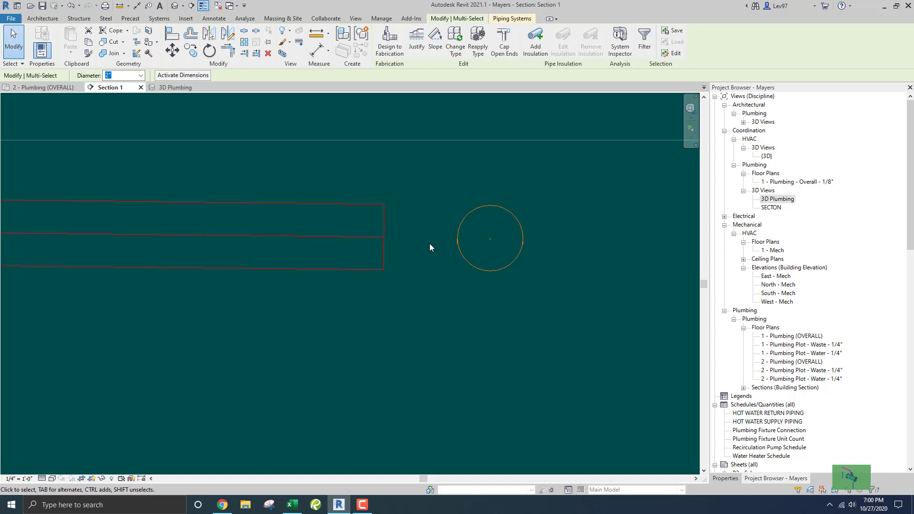
scroll(429, 244, "down", 2)
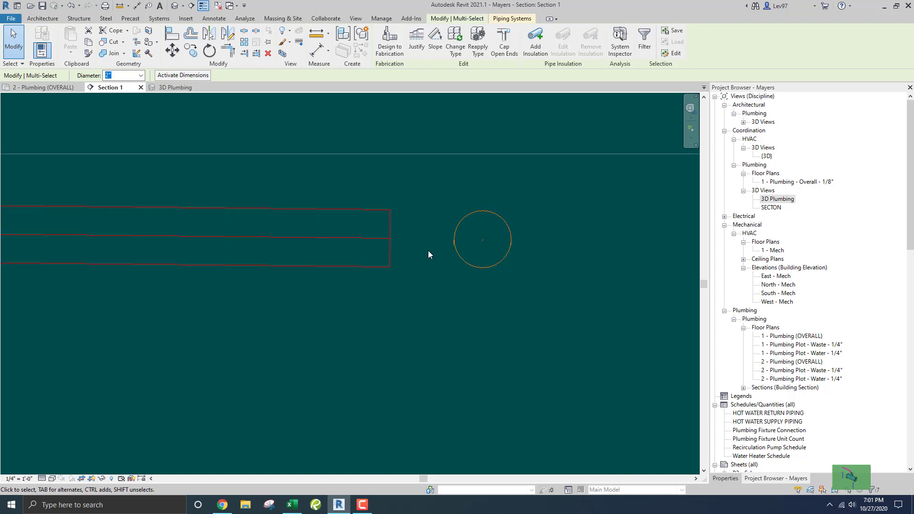
scroll(427, 253, "down", 2)
scroll(430, 257, "up", 2)
scroll(430, 250, "up", 2)
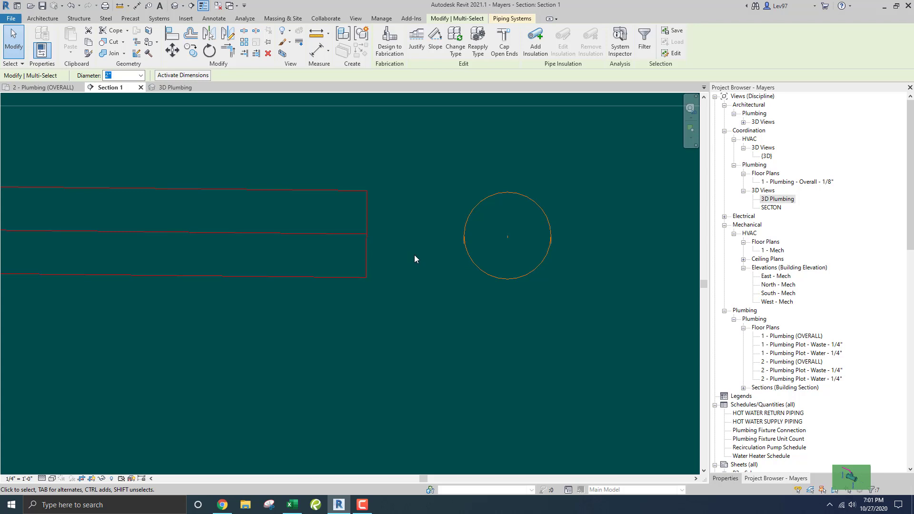
left_click(414, 255)
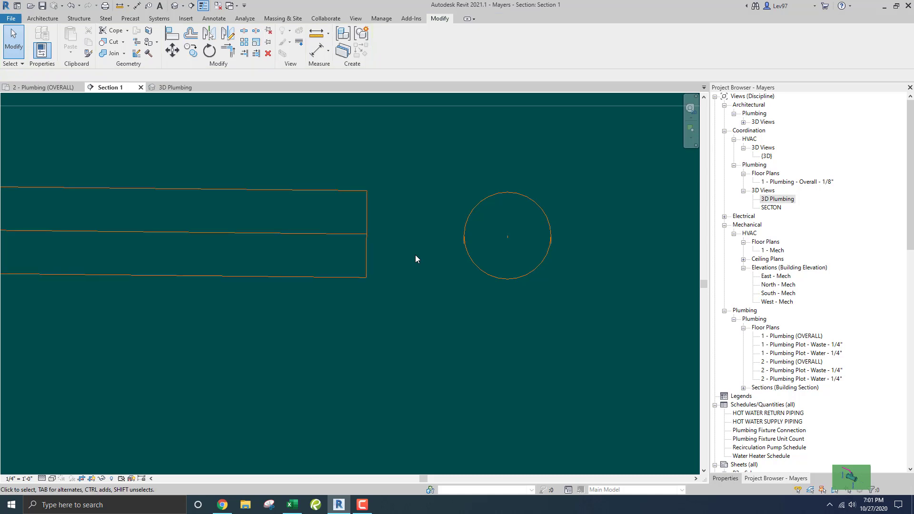
scroll(415, 255, "up", 4)
scroll(437, 267, "up", 1)
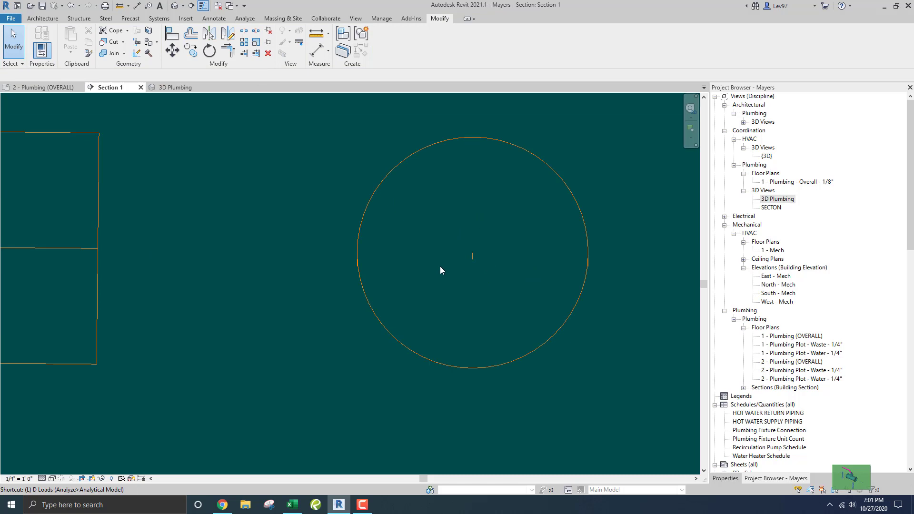
Step: Start a detail line (DL) at the circle's centre, then cancel it
key("d")
key("l")
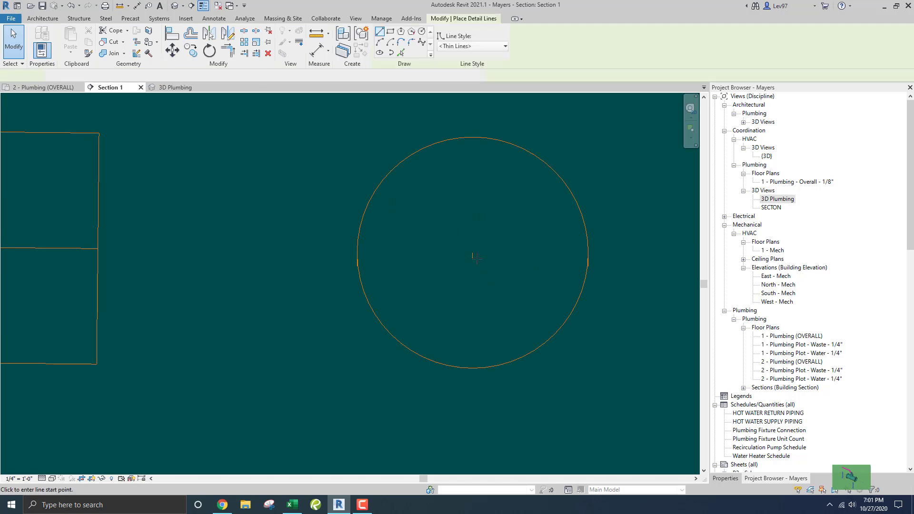
scroll(457, 264, "up", 2)
left_click(481, 260)
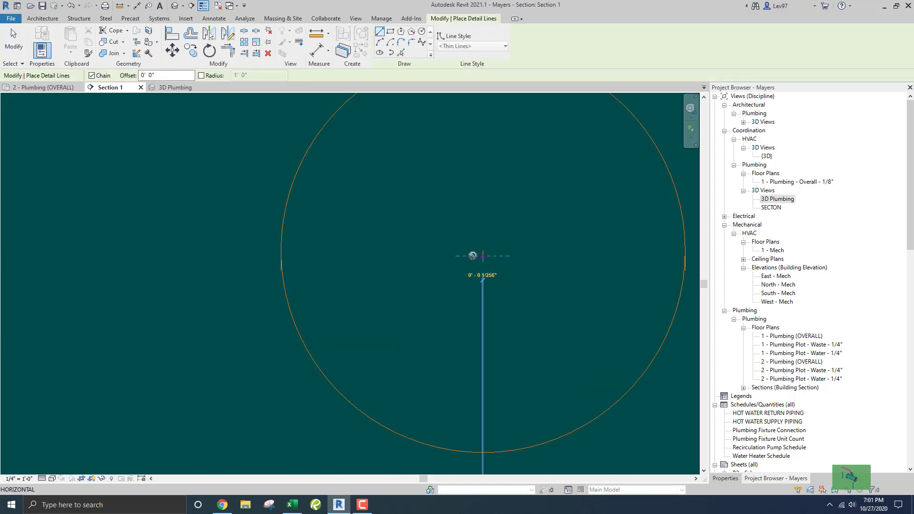
scroll(391, 260, "down", 3)
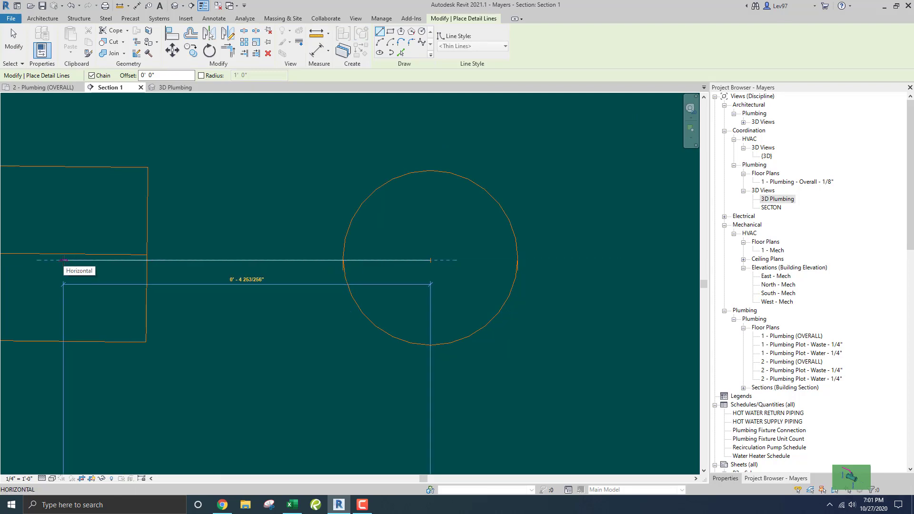
key("Escape")
key("Escape")
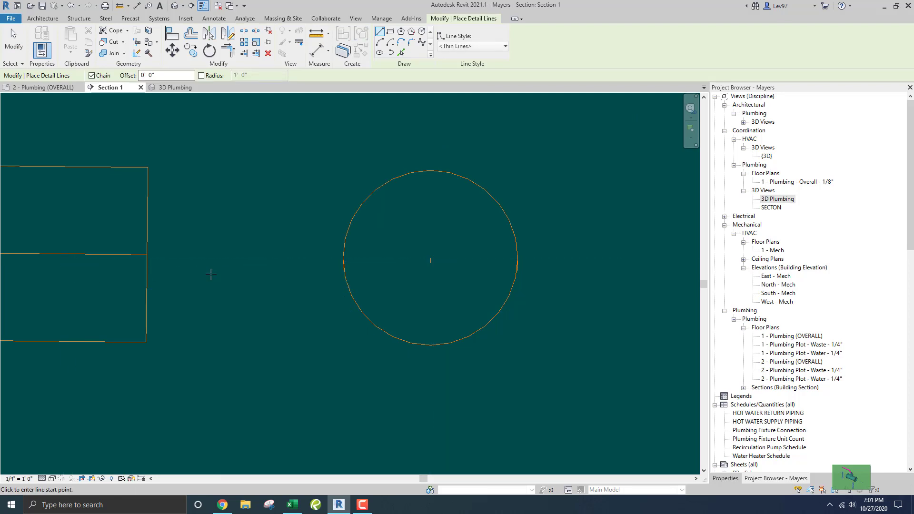
Step: Crossing-select the whole sloped pipe run with its fittings and nudge it down one step
scroll(221, 272, "down", 2)
scroll(224, 285, "down", 4)
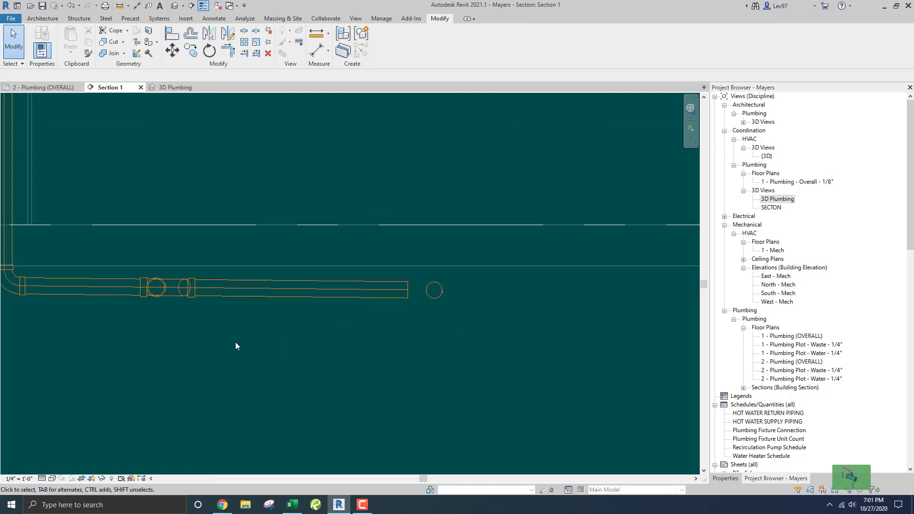
middle_click_drag(235, 345, 337, 345)
left_click_drag(415, 323, 101, 266)
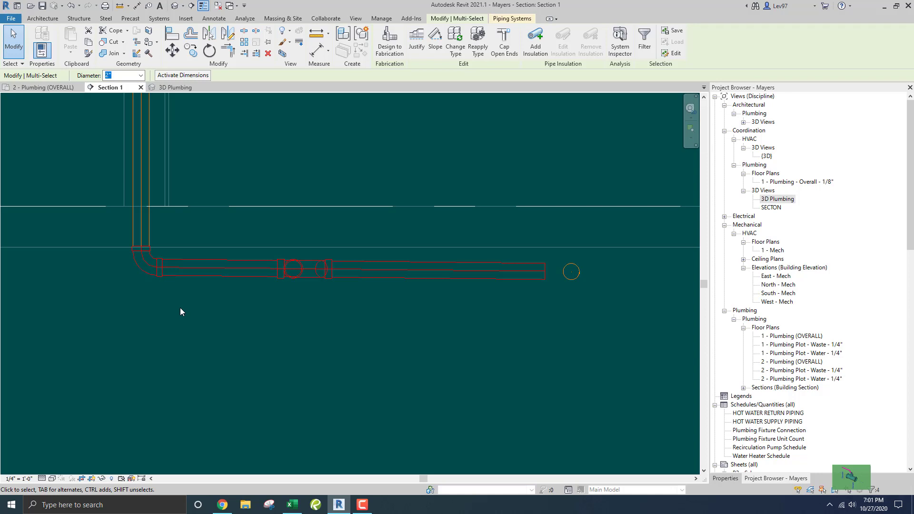
scroll(565, 279, "up", 3)
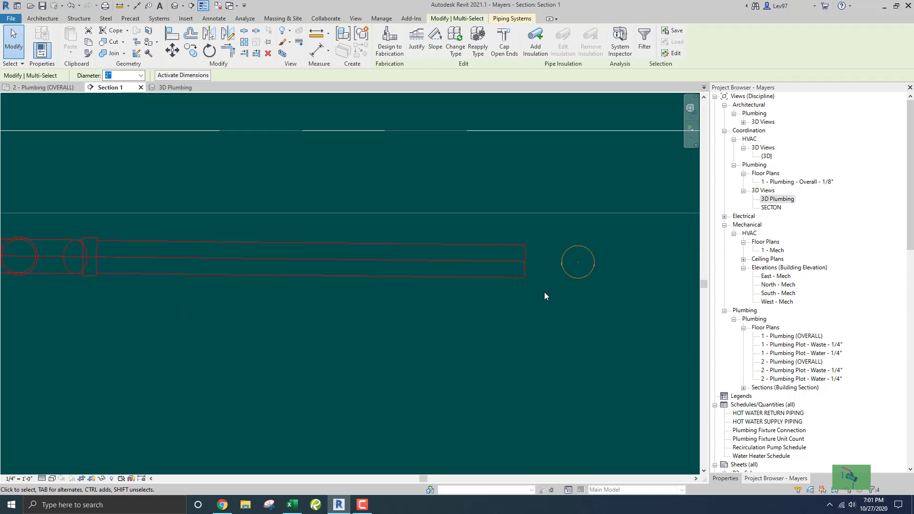
key("Down")
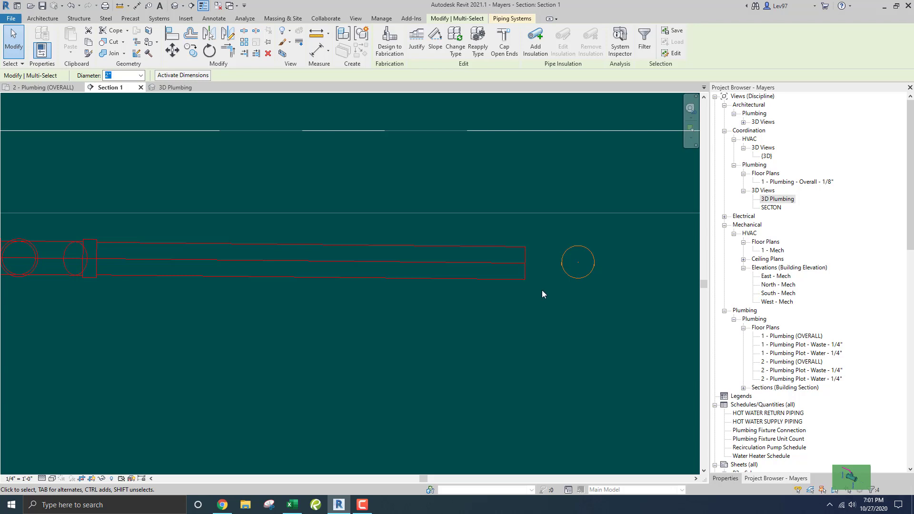
left_click(555, 295)
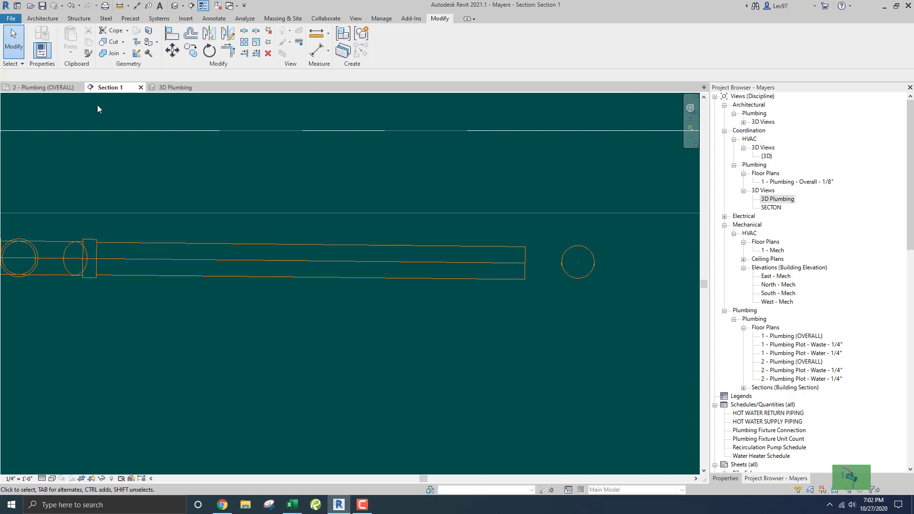
Step: On the 2 - Plumbing (OVERALL) plan, stretch the vertical PVC drain's top up into the main with a wye
left_click(41, 88)
middle_click_drag(326, 257, 258, 305)
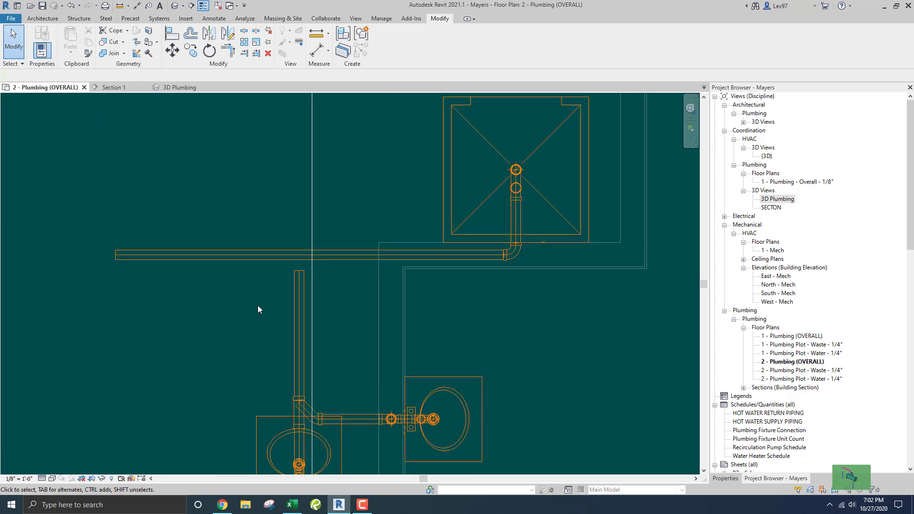
scroll(258, 305, "up", 2)
left_click(312, 269)
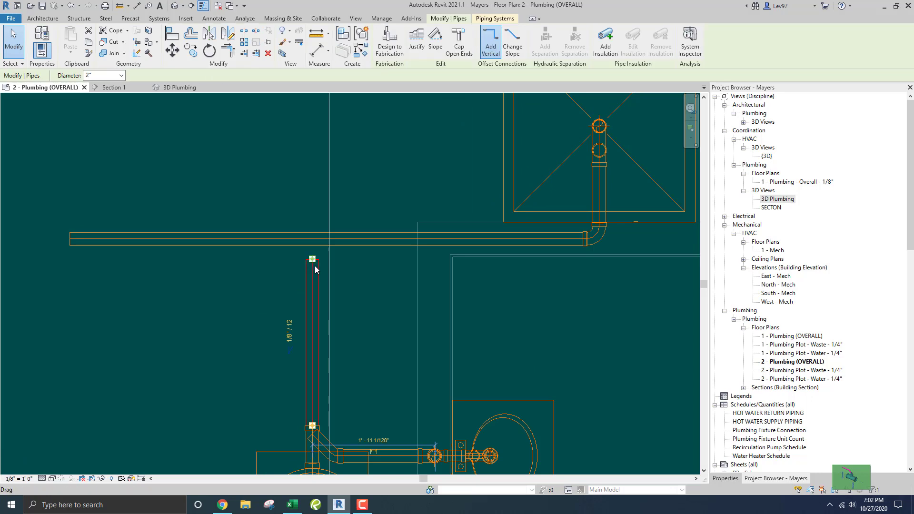
scroll(312, 259, "up", 3)
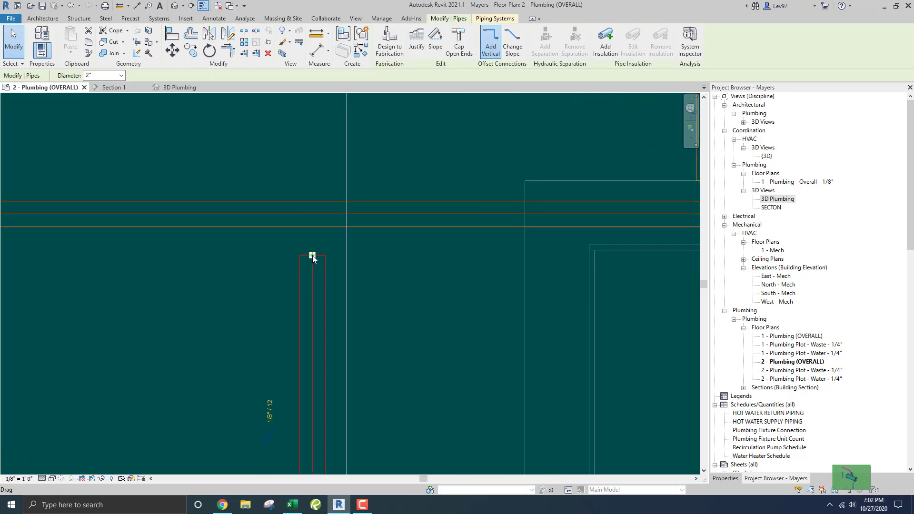
left_click_drag(312, 257, 312, 215)
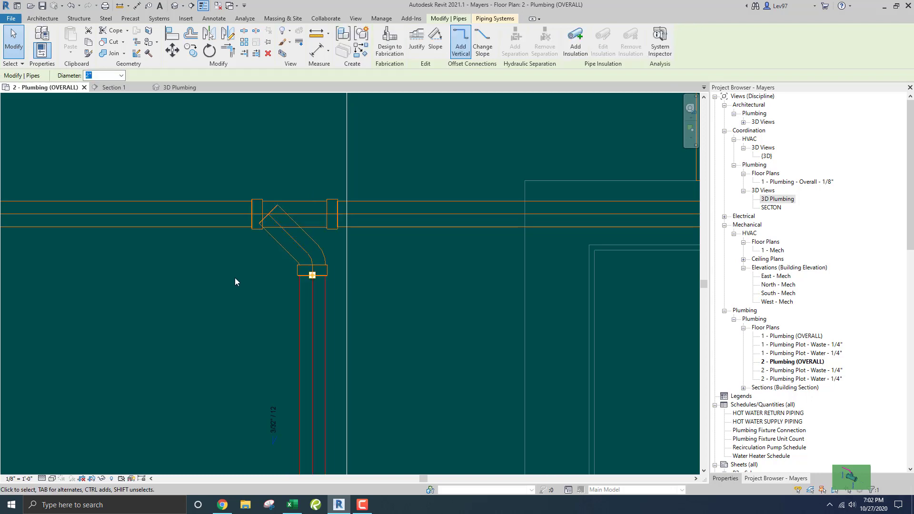
key("Escape")
scroll(231, 286, "down", 2)
scroll(230, 296, "down", 3)
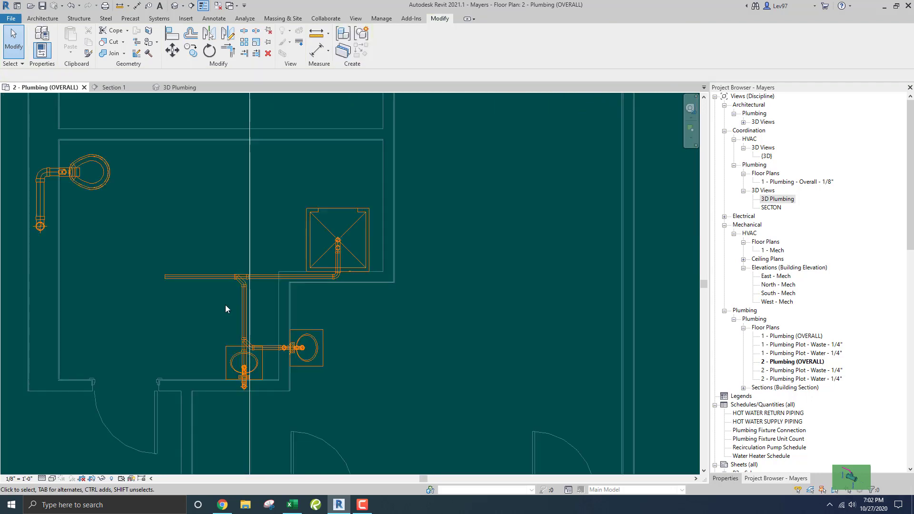
middle_click_drag(224, 305, 337, 244)
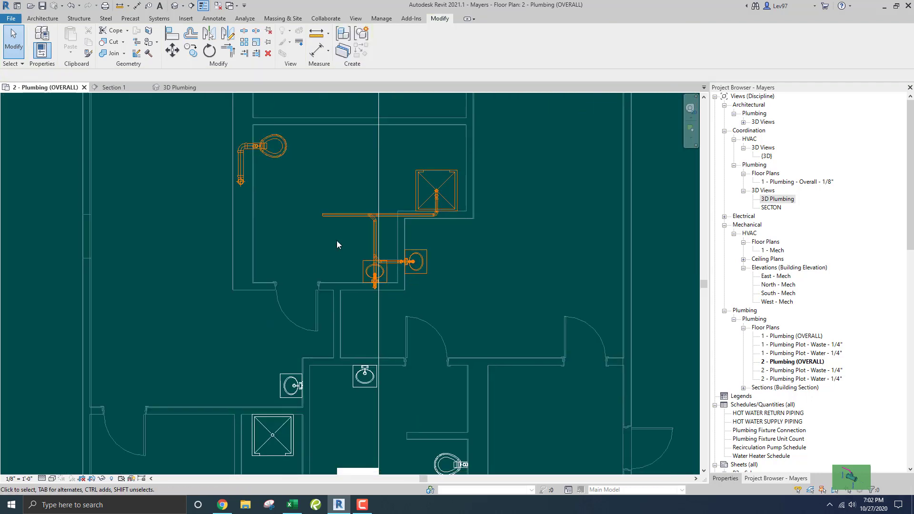
scroll(334, 247, "down", 3)
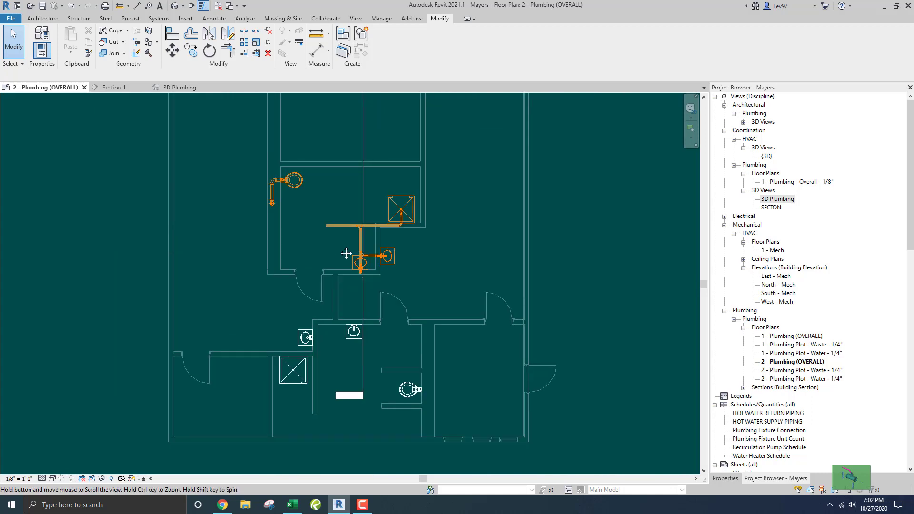
Step: Drag the Section 1 cut line left so it runs west of the lower shower
middle_click_drag(267, 197, 271, 195)
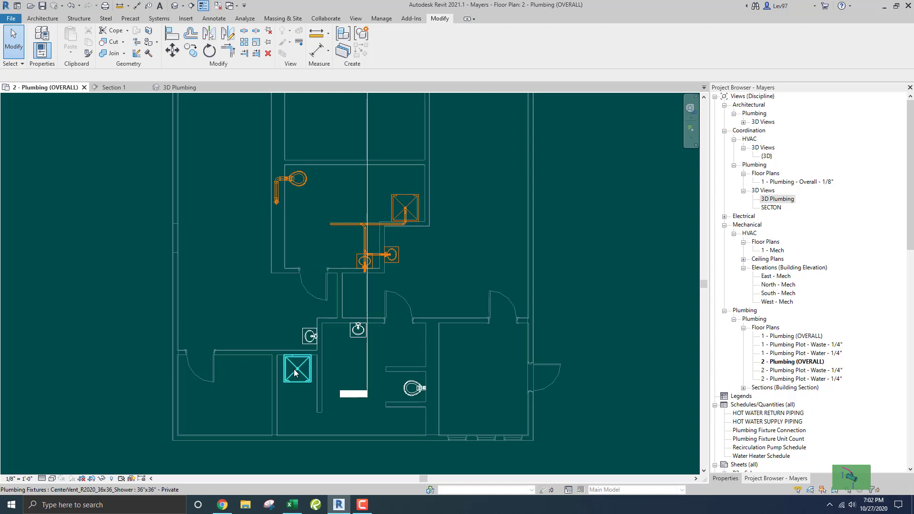
middle_click_drag(392, 356, 400, 321)
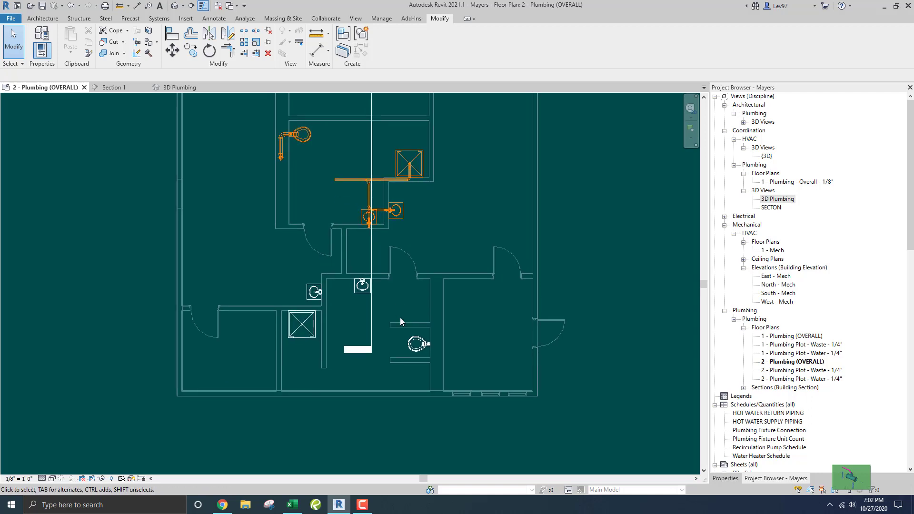
left_click(371, 261)
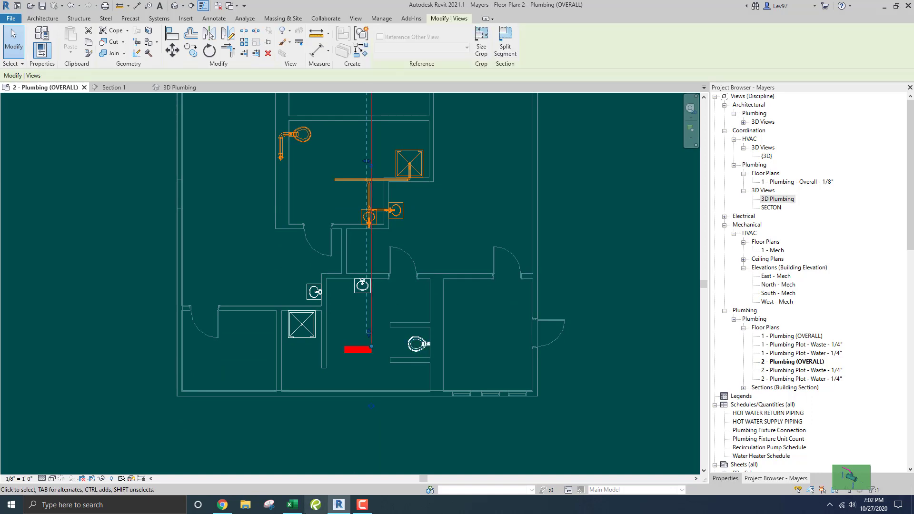
left_click(364, 507)
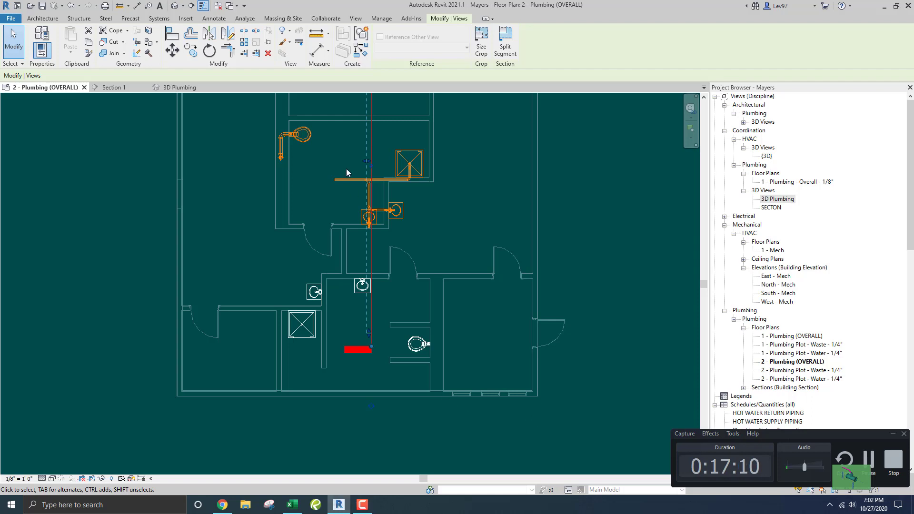
left_click_drag(372, 144, 263, 218)
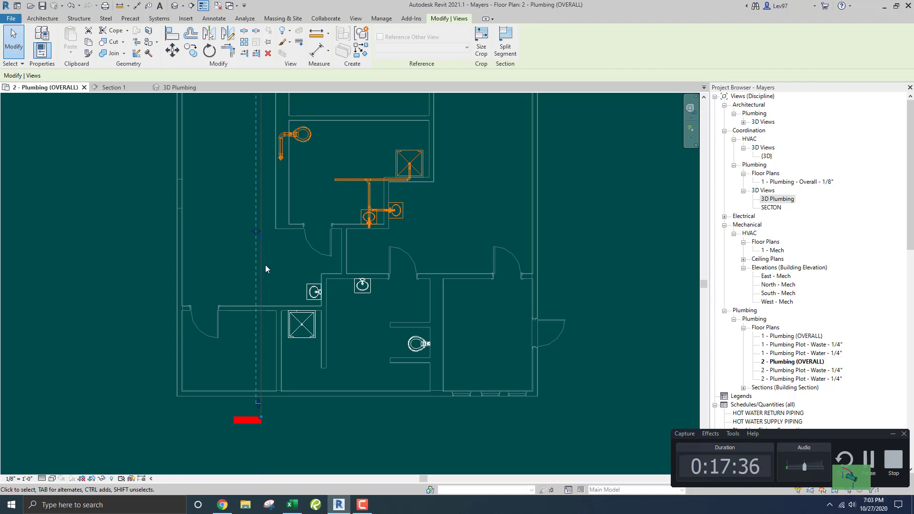
scroll(249, 237, "up", 2)
left_click_drag(255, 232, 252, 234)
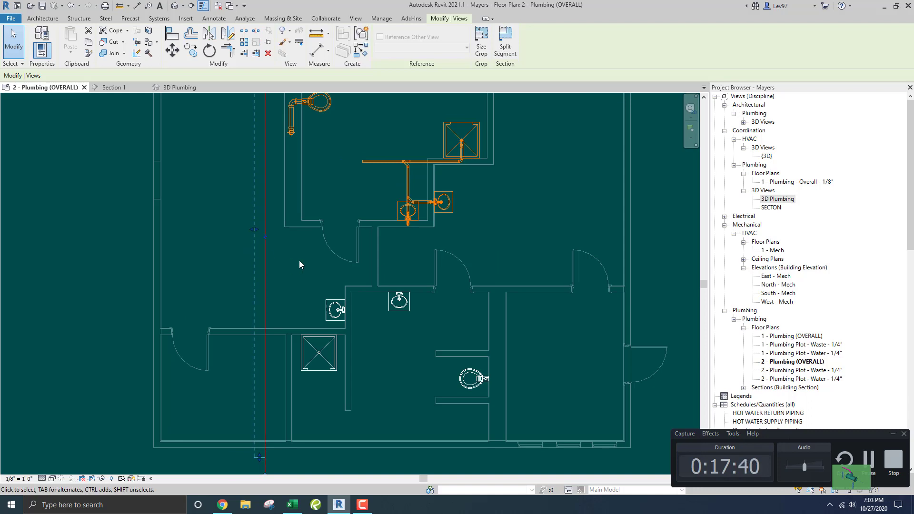
scroll(300, 265, "down", 1)
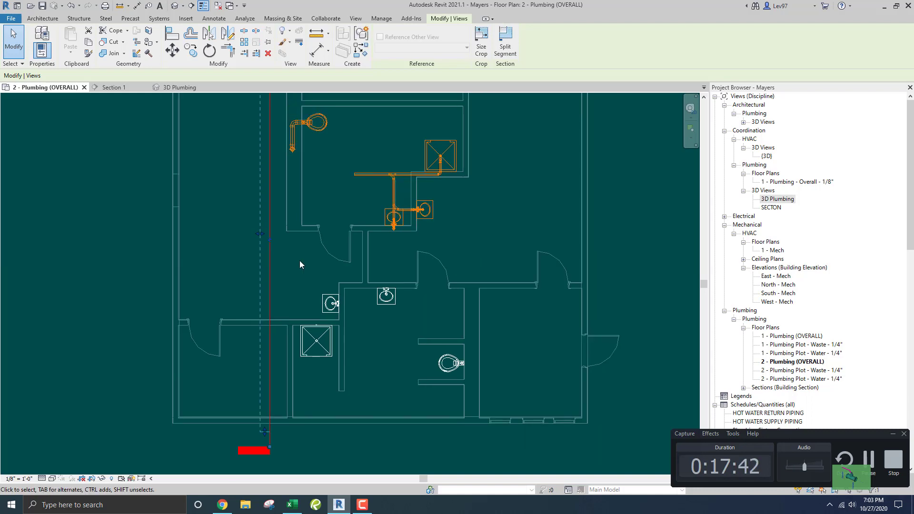